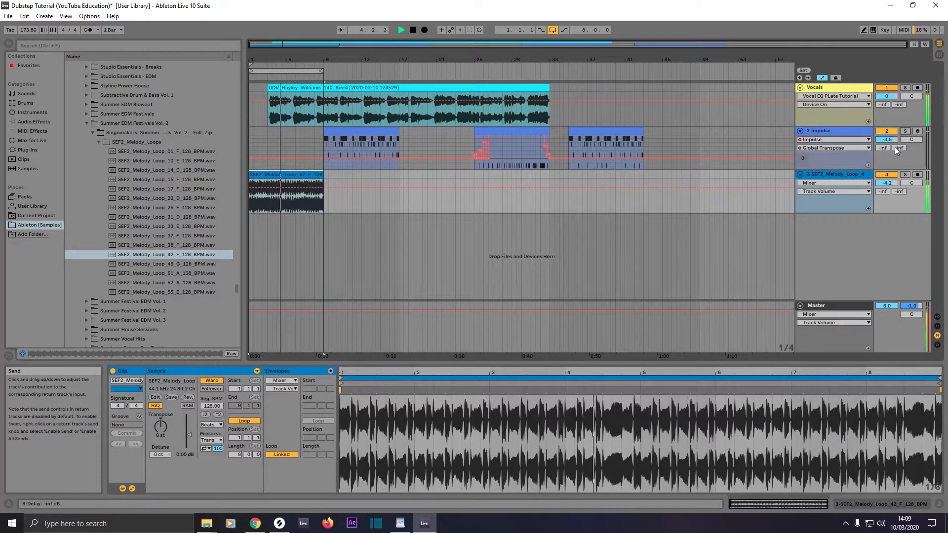
Step: Lower the melody loop track's volume to -5.5 dB
scroll(895, 189, down, 3)
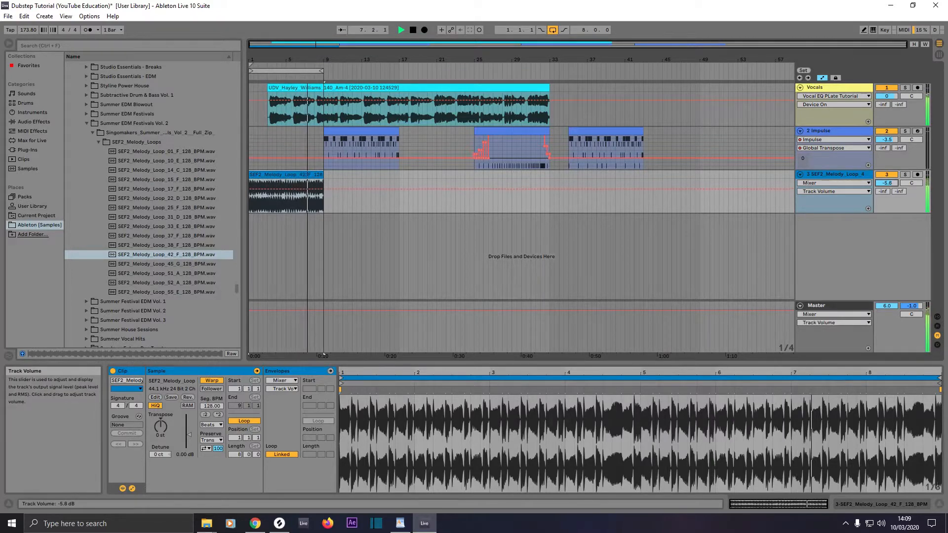
drag(893, 186, 892, 187)
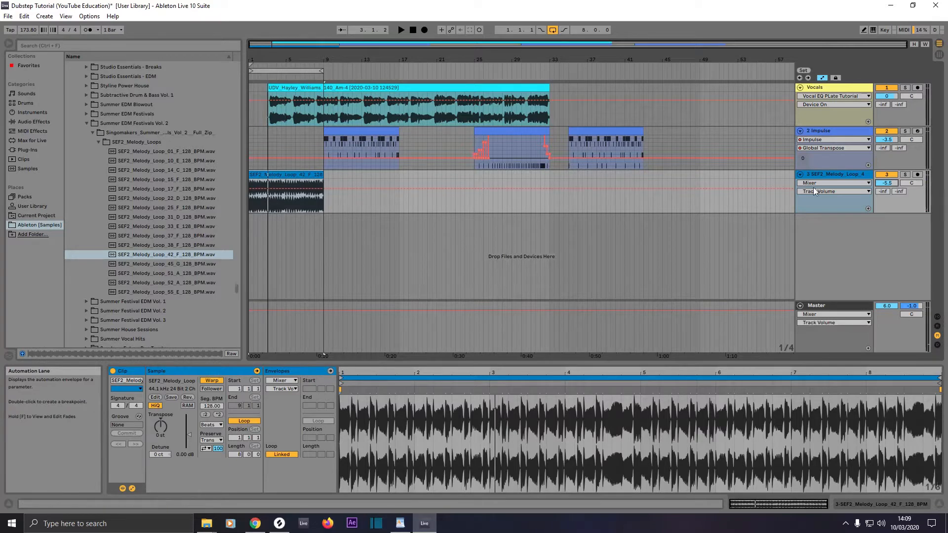
Step: Duplicate the melody loop track and move the copied clip so it starts at bar 9
right_click(820, 174)
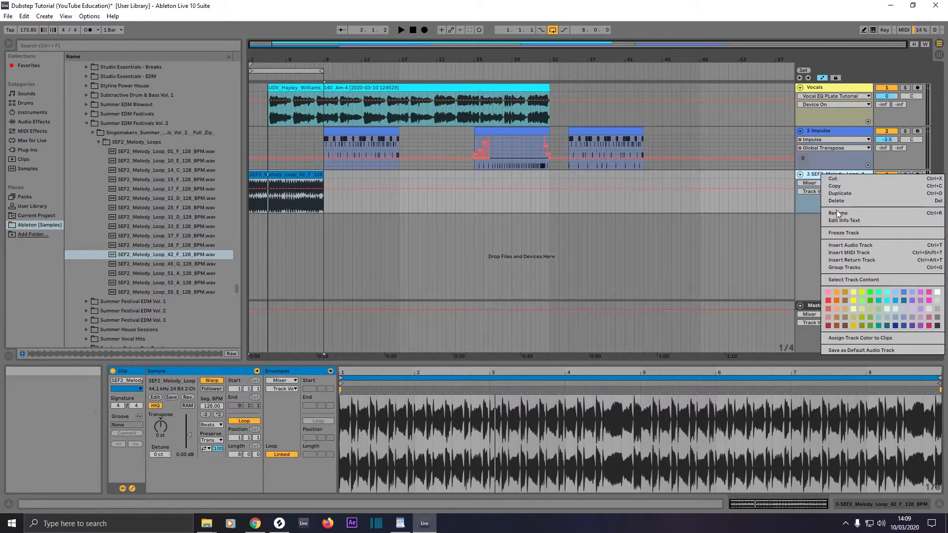
click(838, 193)
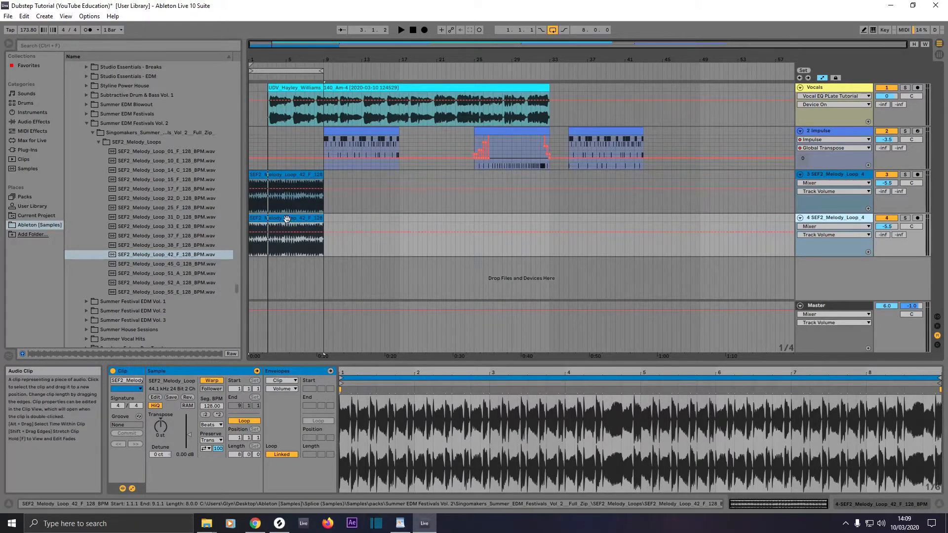
drag(287, 219, 361, 223)
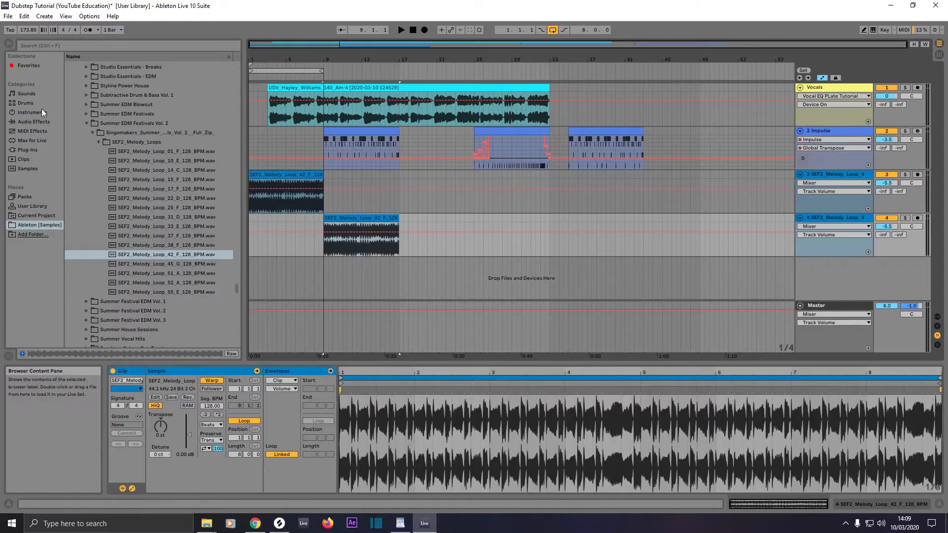
Step: Add the Amp audio effect to the duplicated melody loop track
click(33, 123)
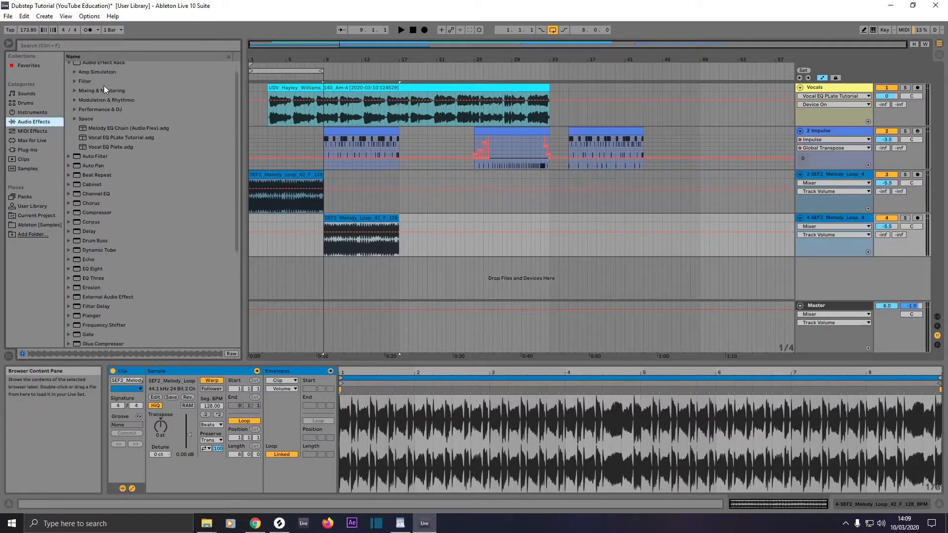
click(87, 66)
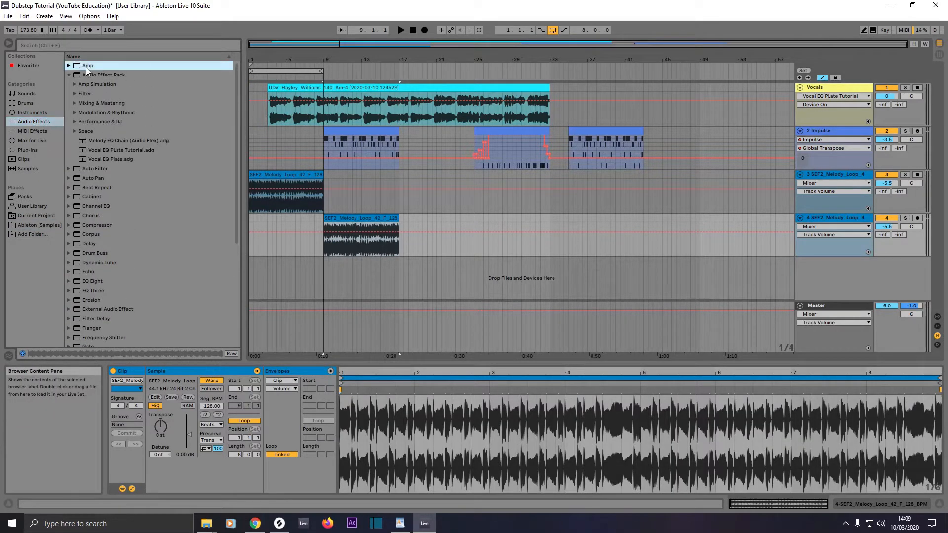
drag(87, 65, 367, 233)
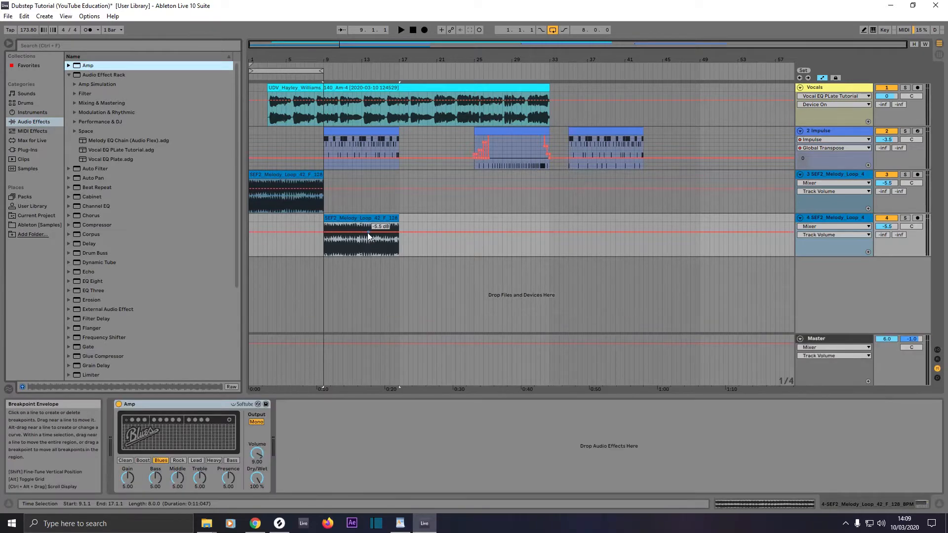
Step: Loop the duplicated clip's range from bar 9 to 17, solo its track and start playback
click(345, 218)
key(ctrl+l)
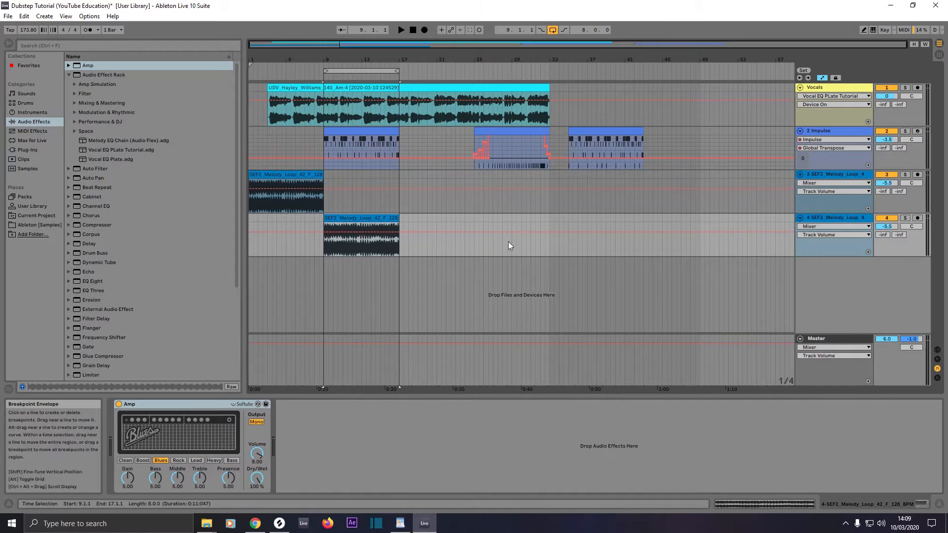
click(905, 218)
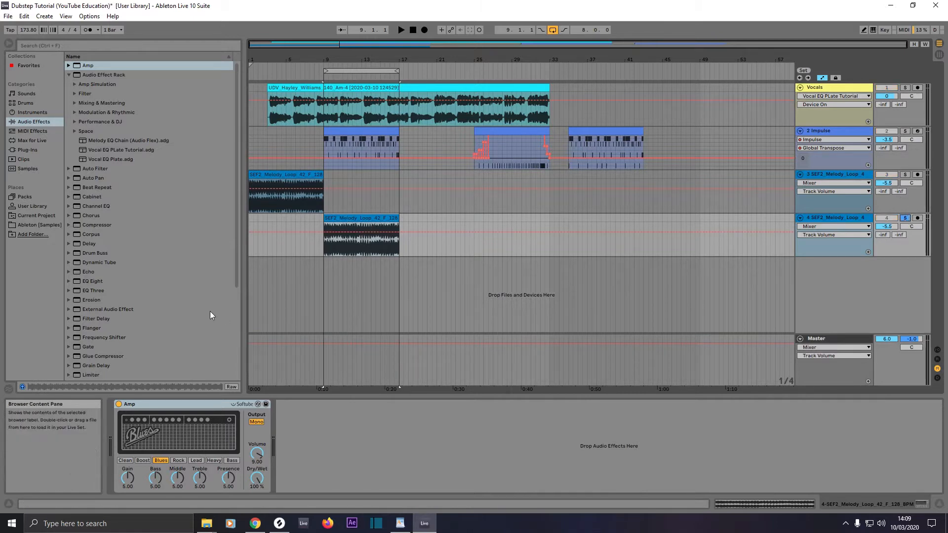
key(space)
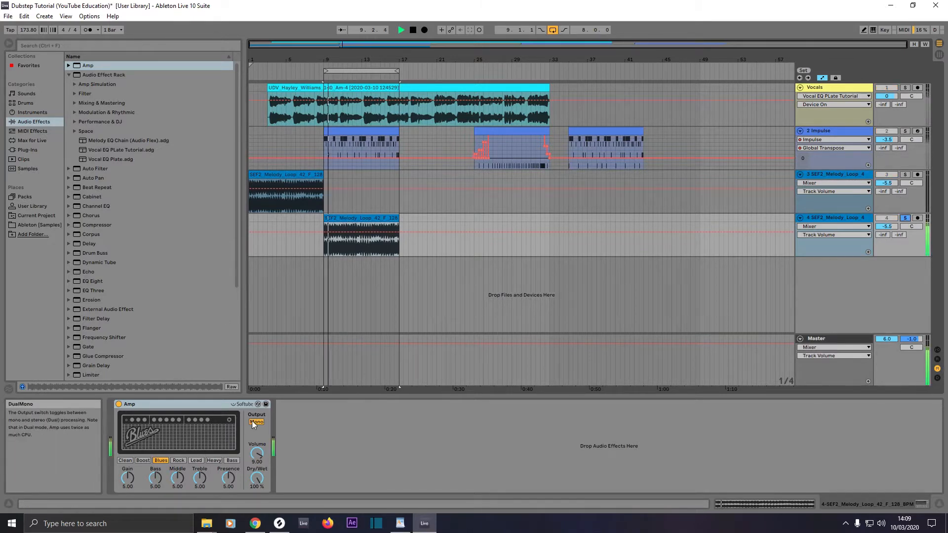
Step: Set the Amp to Dual output with Volume 5.99, Gain 3.20, Bass 2.90, Middle 5.70, Treble 5.55 and Presence 6.10
click(255, 422)
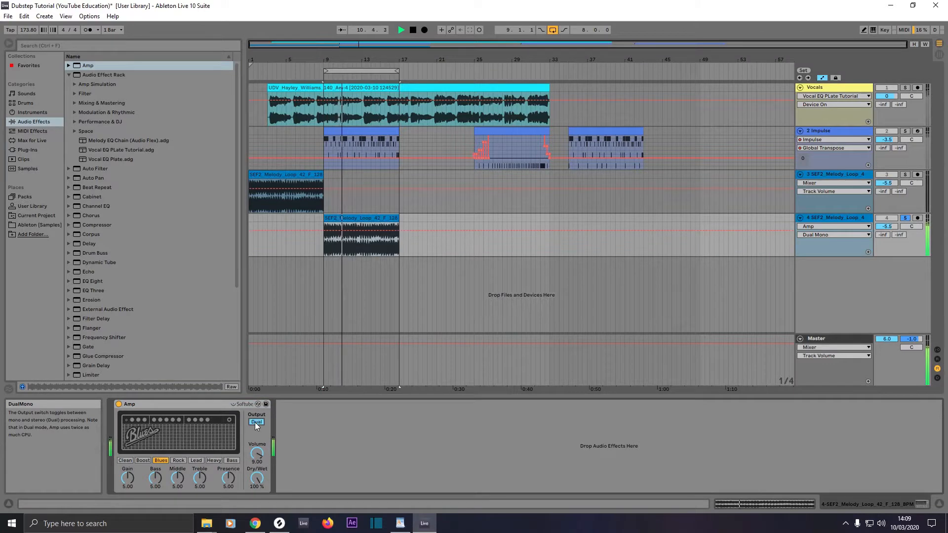
drag(254, 457, 254, 466)
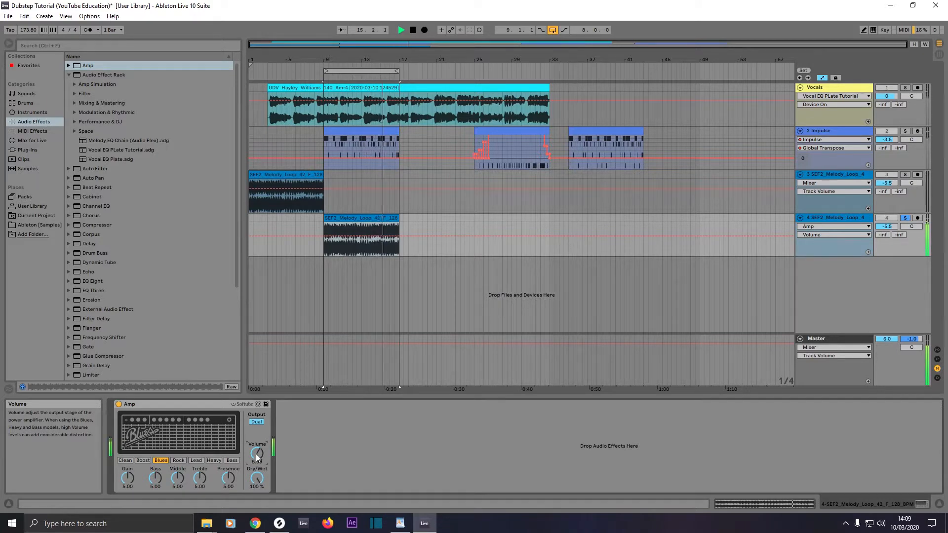
drag(128, 477, 127, 491)
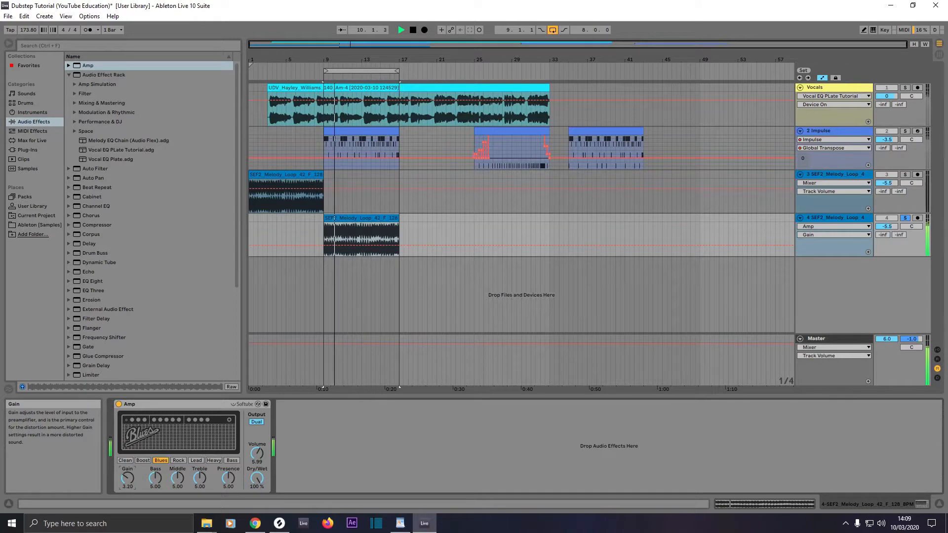
click(155, 477)
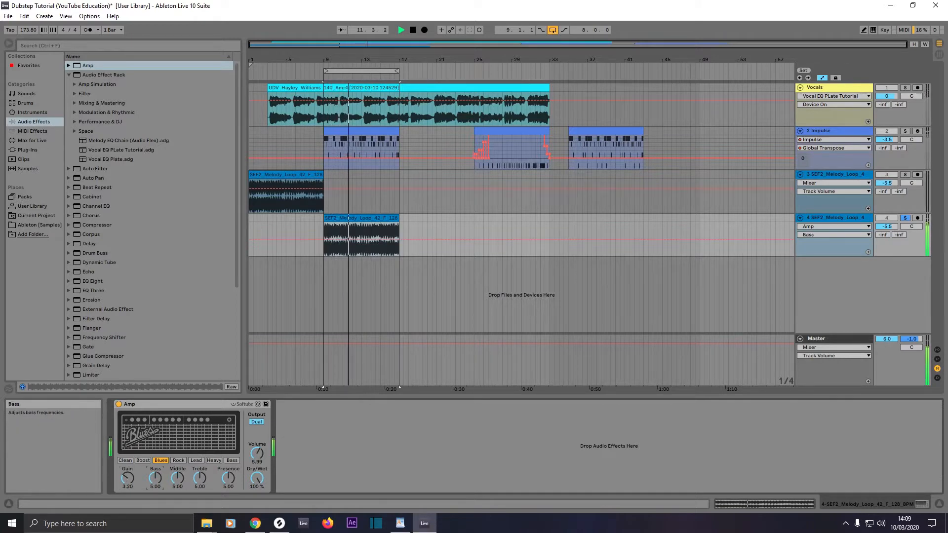
drag(155, 477, 228, 474)
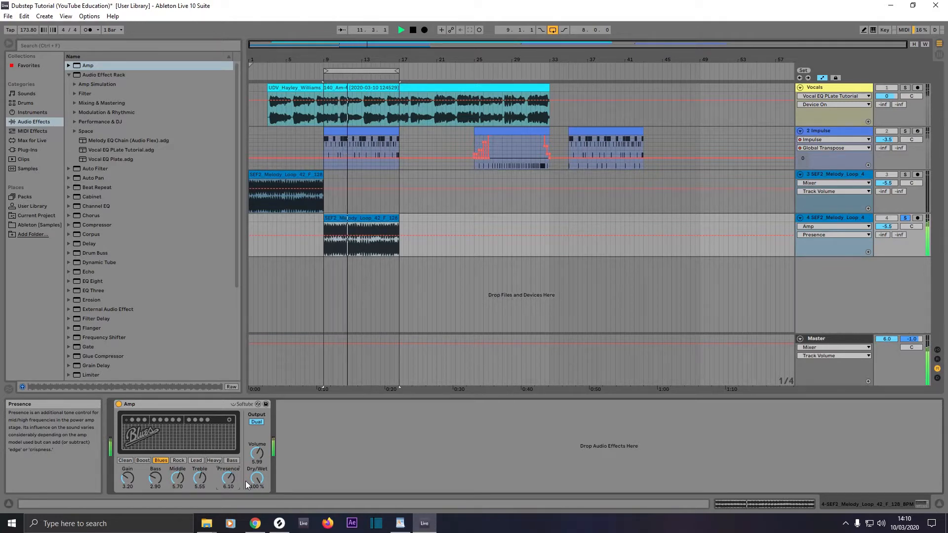
Step: Compare the Rock, Lead, Heavy and Bass amp types, keep Heavy, and set the Amp's Dry/Wet to 37.5 %
click(214, 460)
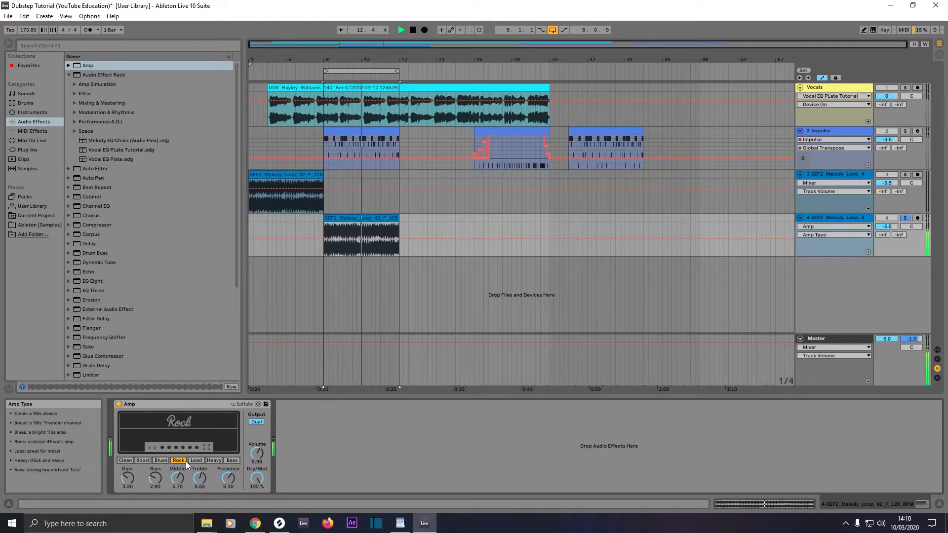
click(196, 460)
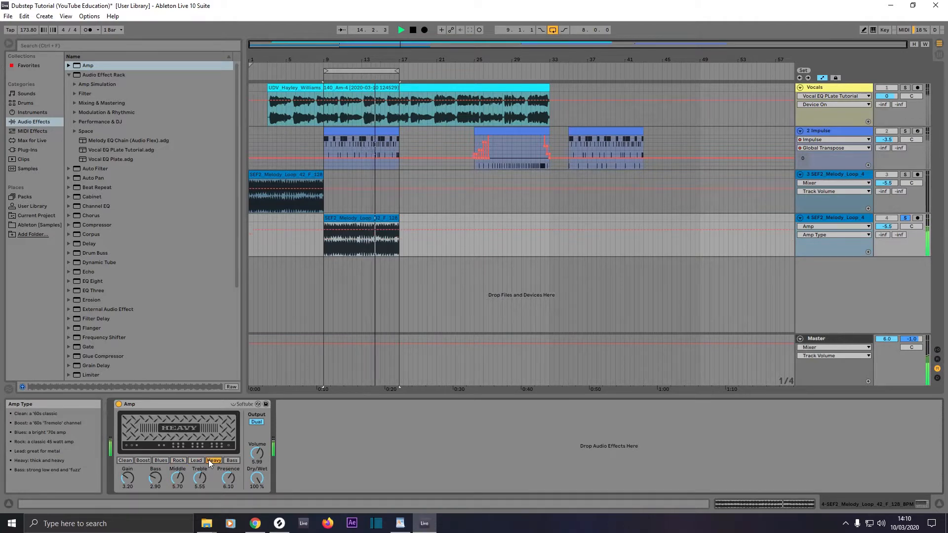
click(214, 460)
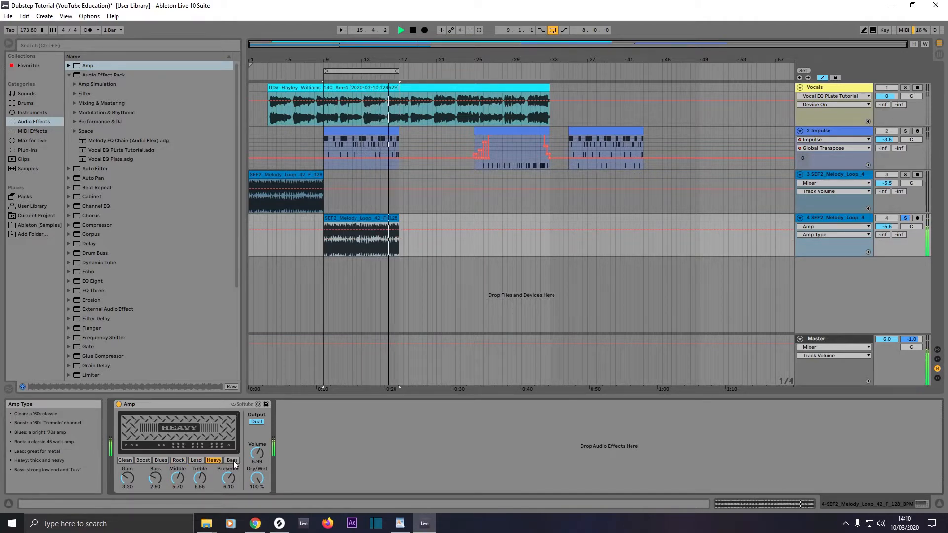
click(232, 461)
click(213, 461)
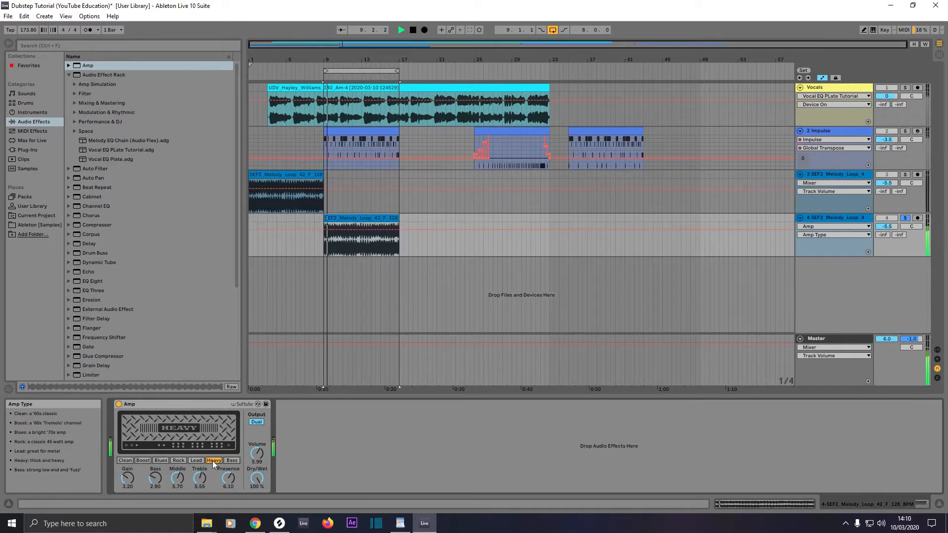
drag(252, 480, 253, 510)
drag(257, 478, 257, 479)
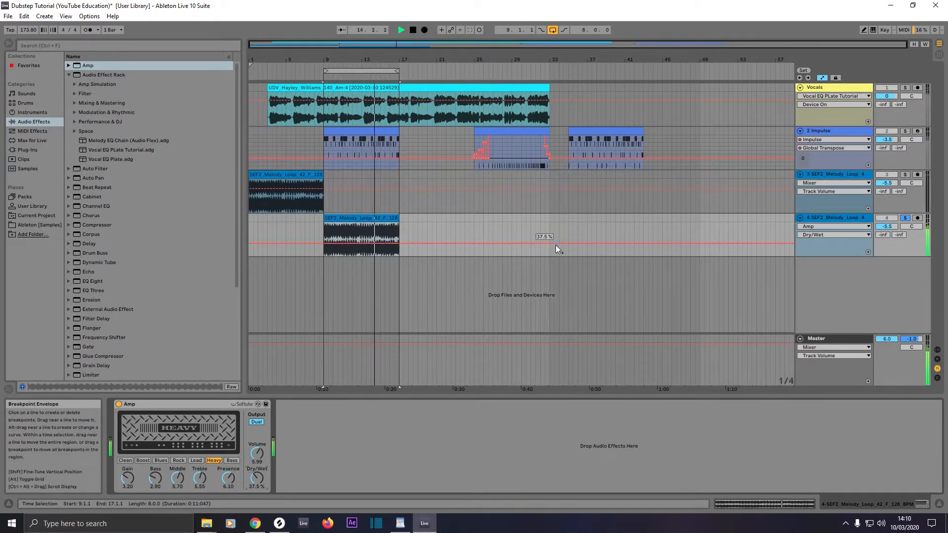
Step: Slice the amped clip to a new MIDI track per 1/2 note with the Built-in preset, and move the sliced clip to bar 17
right_click(361, 218)
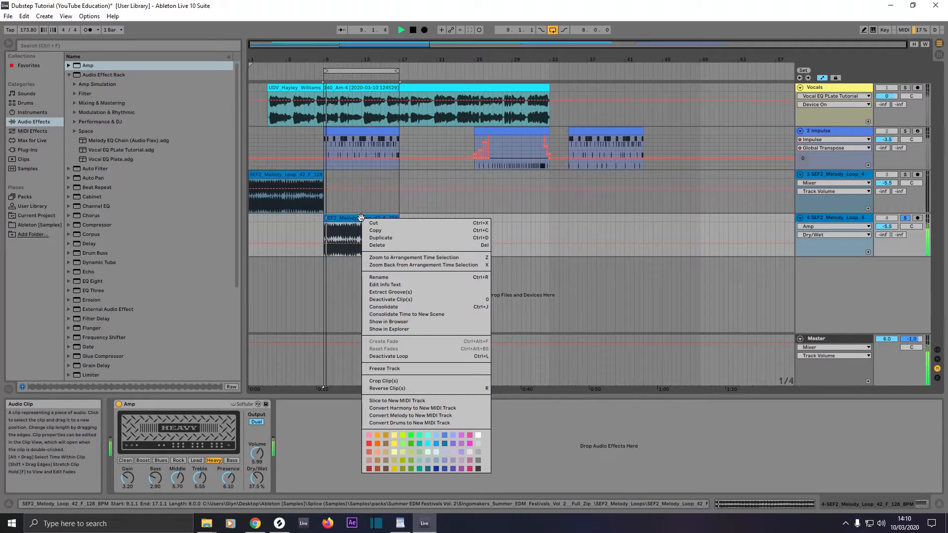
click(392, 401)
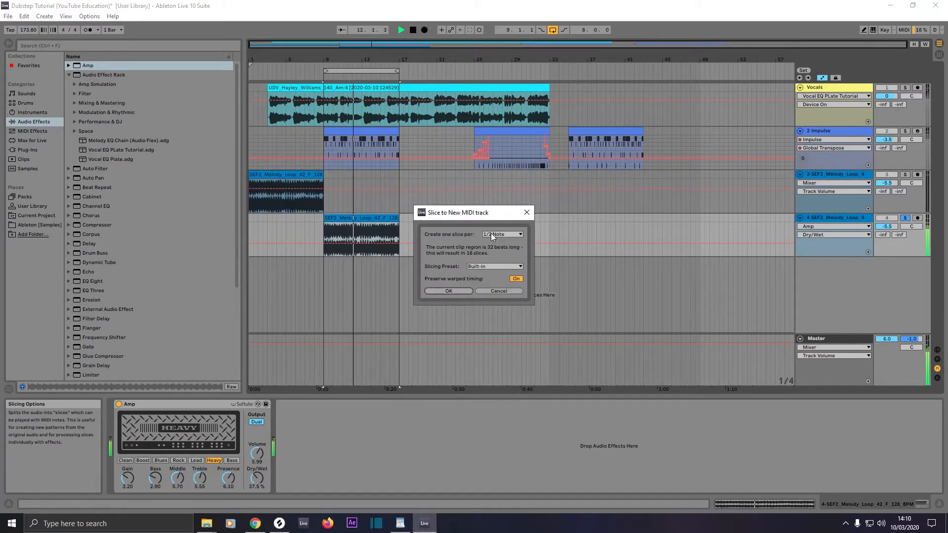
click(449, 291)
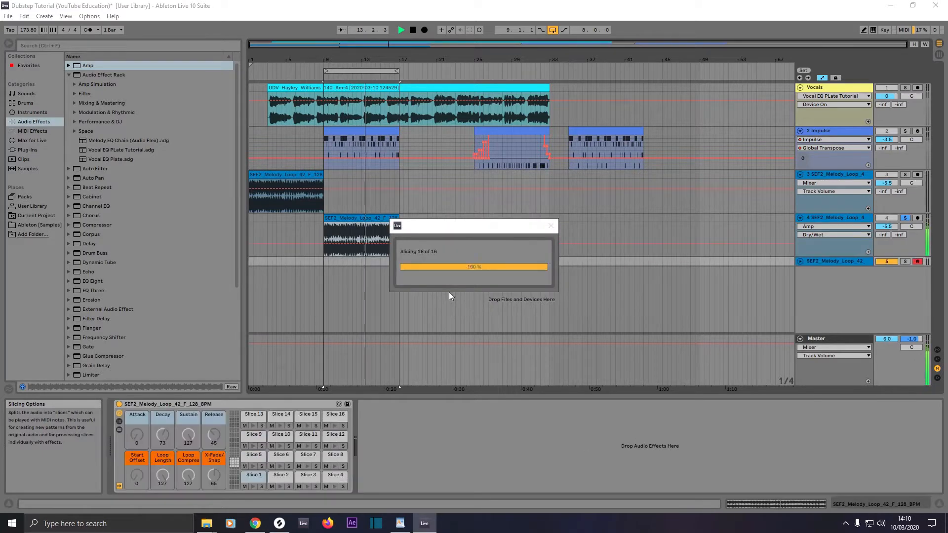
drag(357, 264, 425, 253)
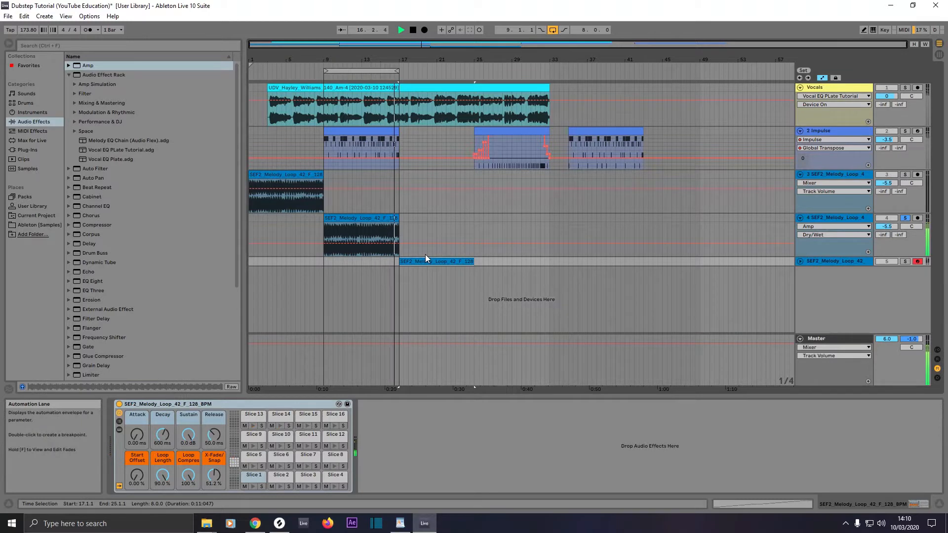
Step: Solo and disarm the sliced MIDI track, loop its clip from bar 17 to 25, and set the track volume to 1.5 dB
click(907, 261)
click(917, 261)
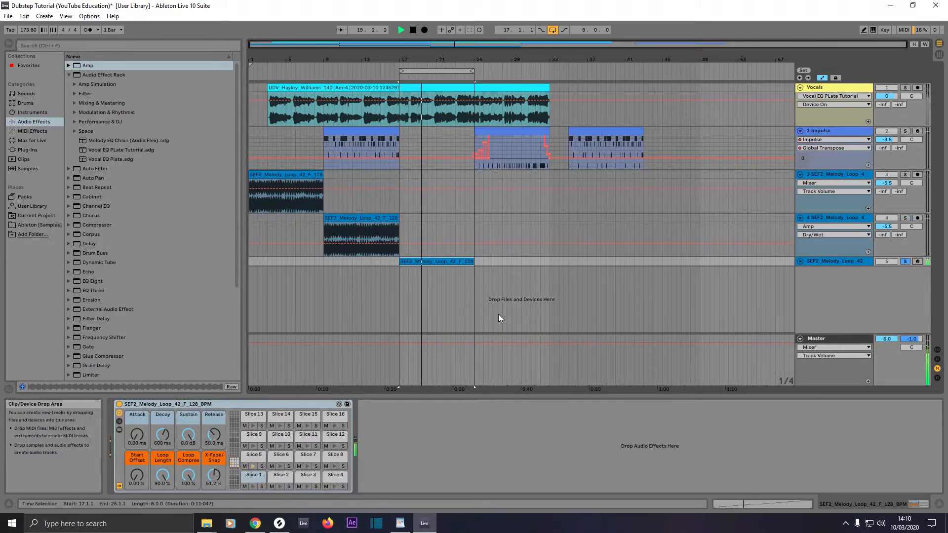
click(800, 261)
drag(887, 270, 887, 270)
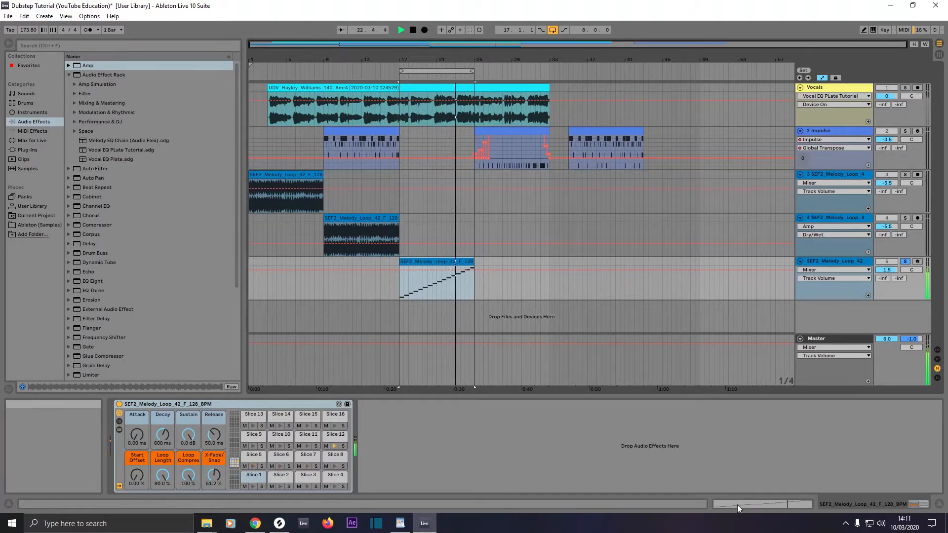
Step: Show the sliced clip's notes in an enlarged note editor and delete all of them
key(shift+Tab)
drag(547, 362, 546, 259)
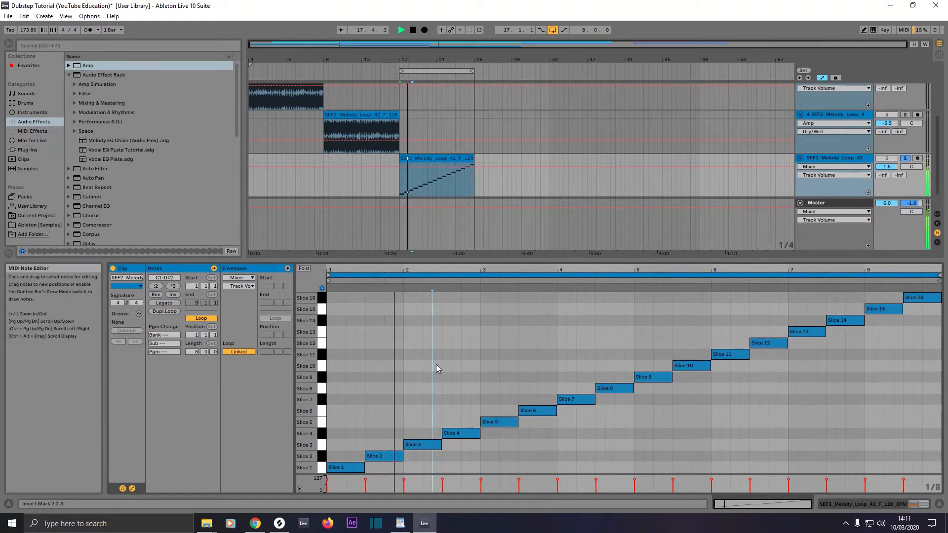
key(ctrl+a)
key(Delete)
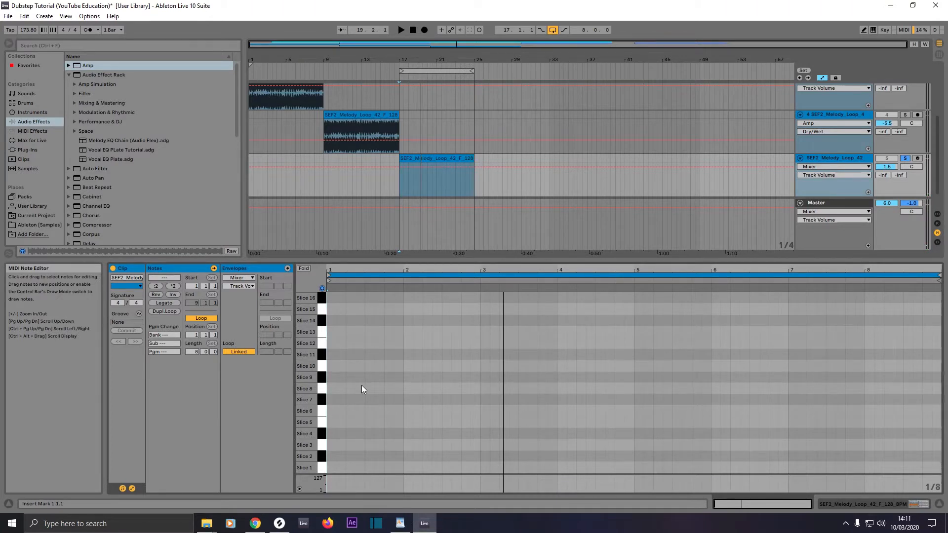
Step: Enable Draw Mode in the note editor and set the fixed grid to 1/2
key(b)
right_click(381, 412)
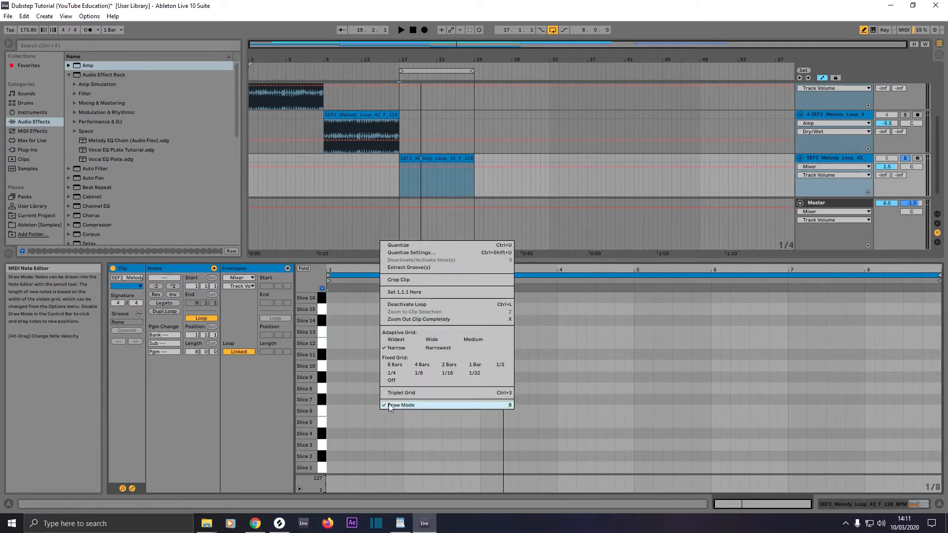
click(500, 365)
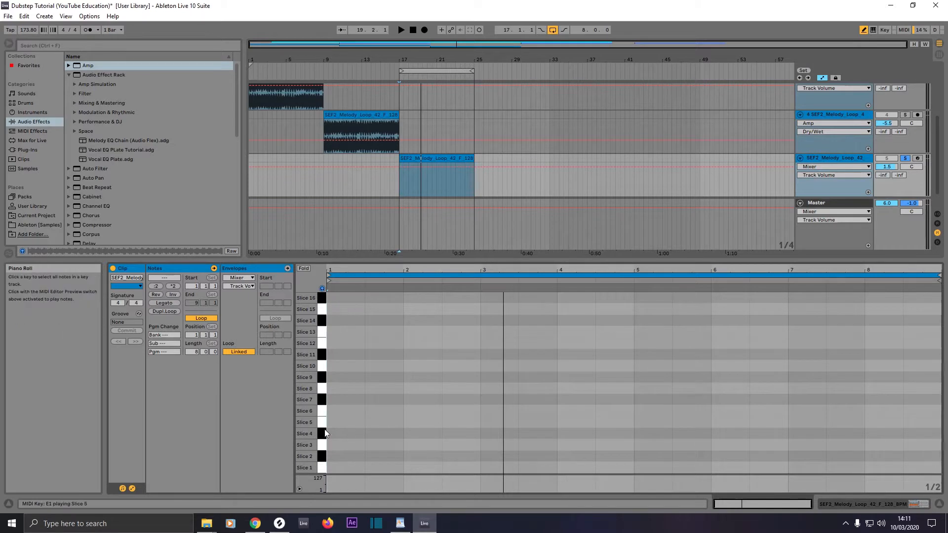
Step: Audition the lower slices one by one up to Slice 4 in the piano roll
click(323, 459)
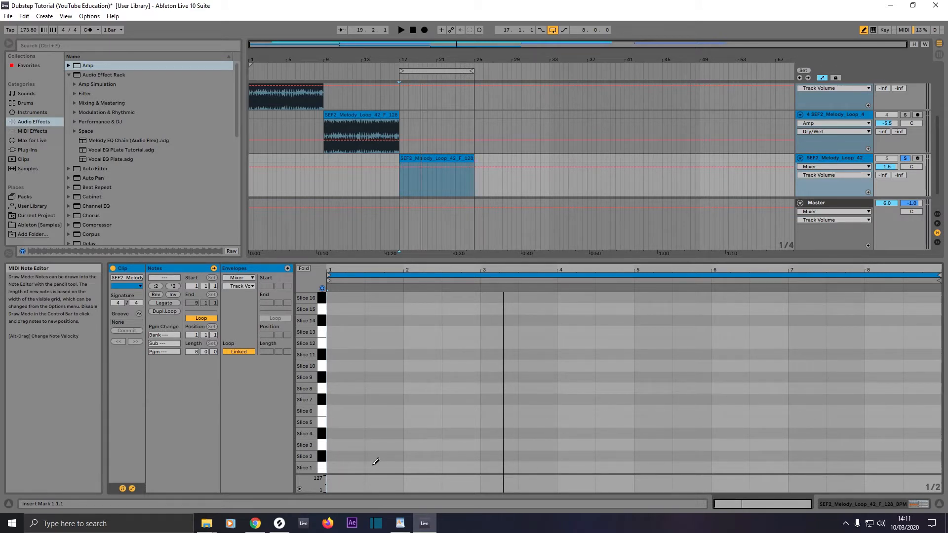
click(320, 455)
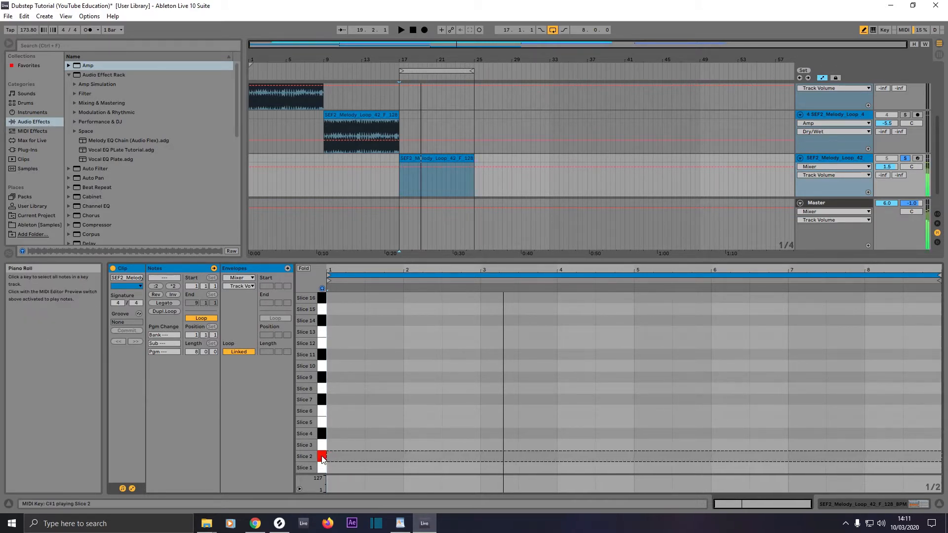
click(322, 445)
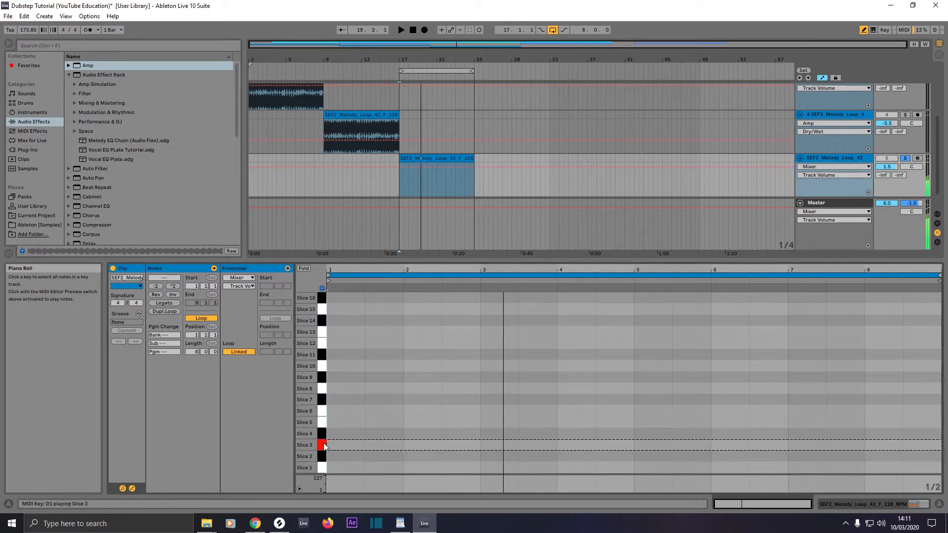
click(321, 434)
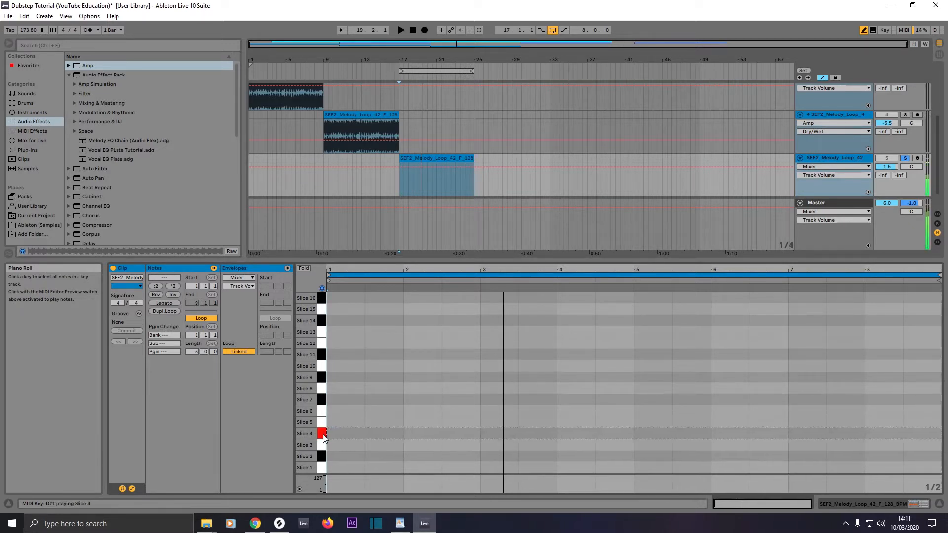
Step: Draw half-bar notes across bars 1 and 2 of the sliced clip in the order Slice 5, 8, 13, 16
click(321, 423)
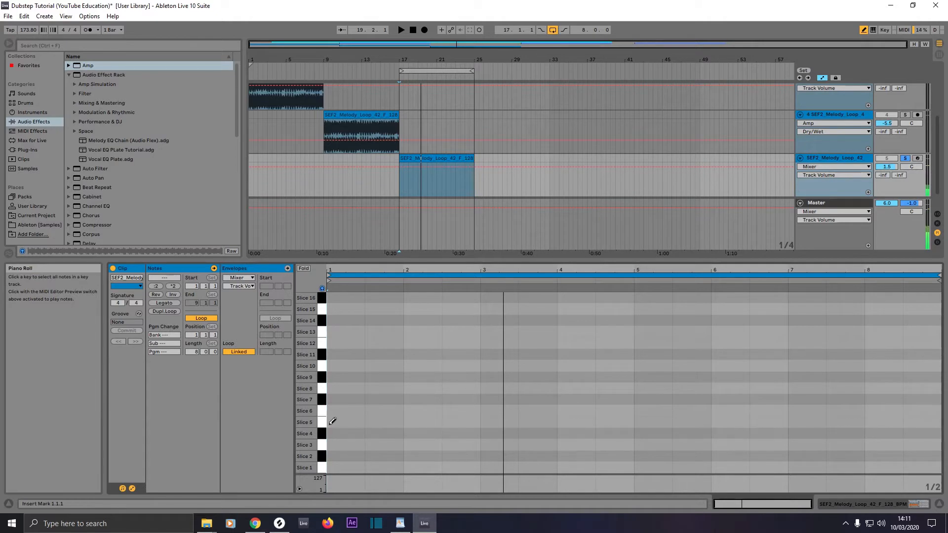
click(333, 423)
click(379, 388)
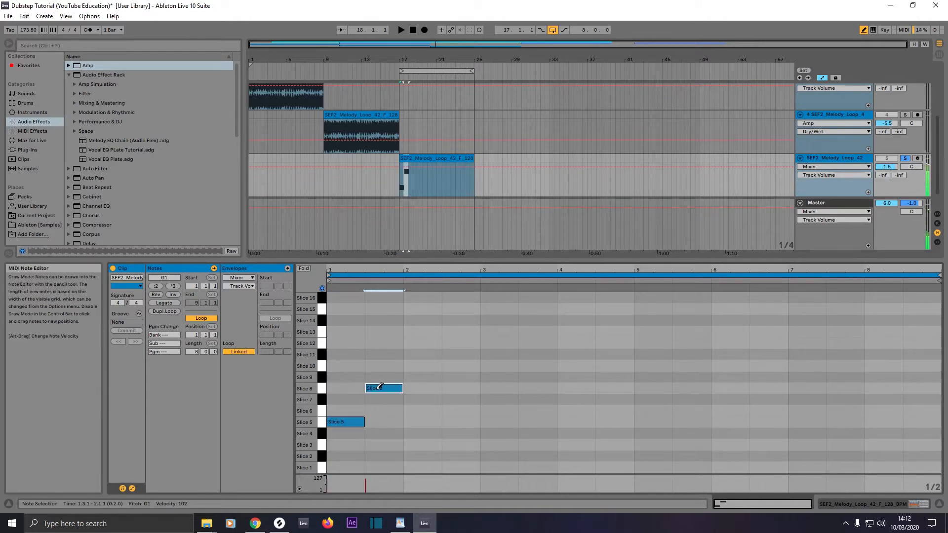
click(418, 343)
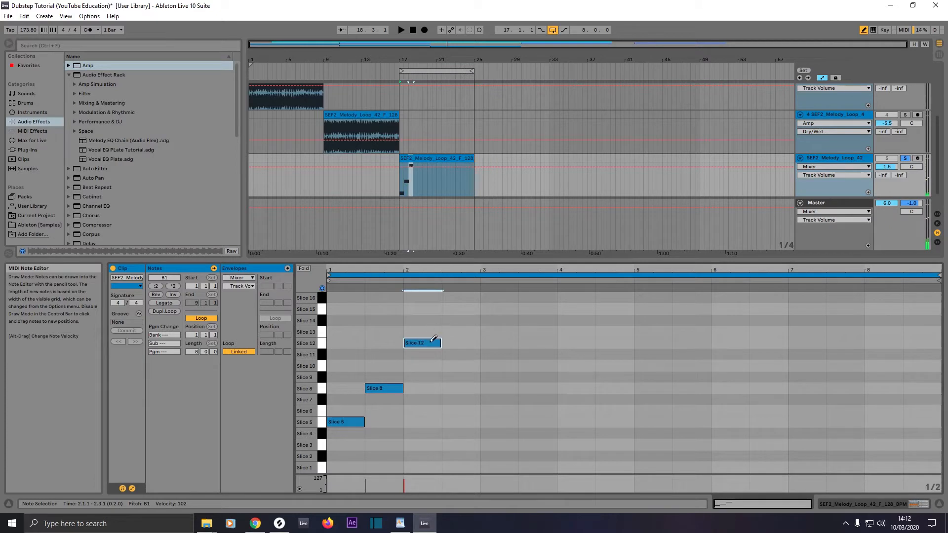
drag(433, 338, 434, 328)
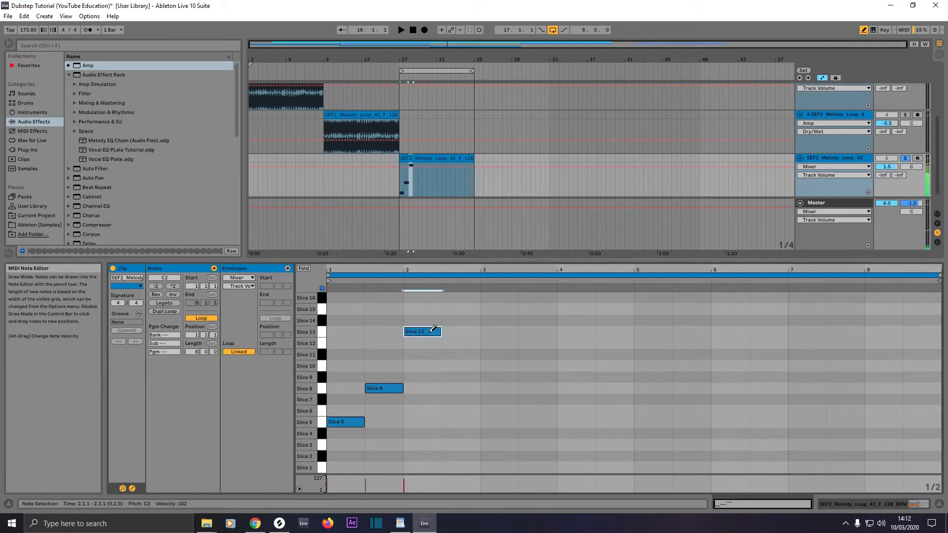
click(461, 297)
click(462, 301)
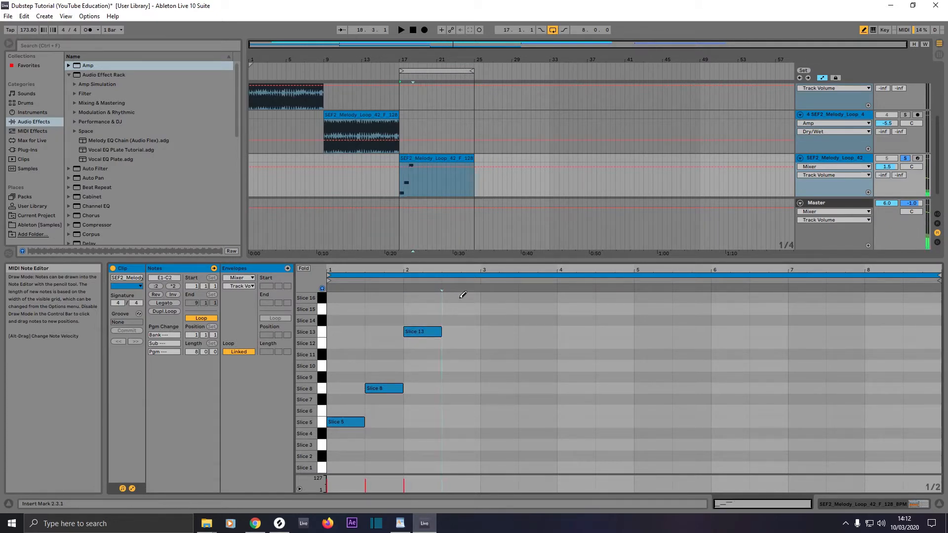
click(460, 299)
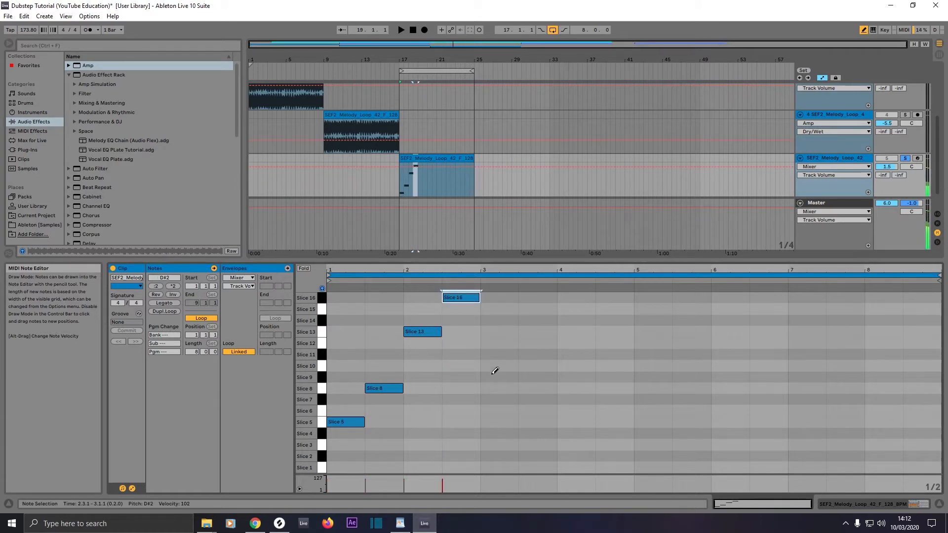
Step: Continue the pattern through bars 3 and 4 with half-bar notes on Slice 10, 12, 14 and 15
click(502, 387)
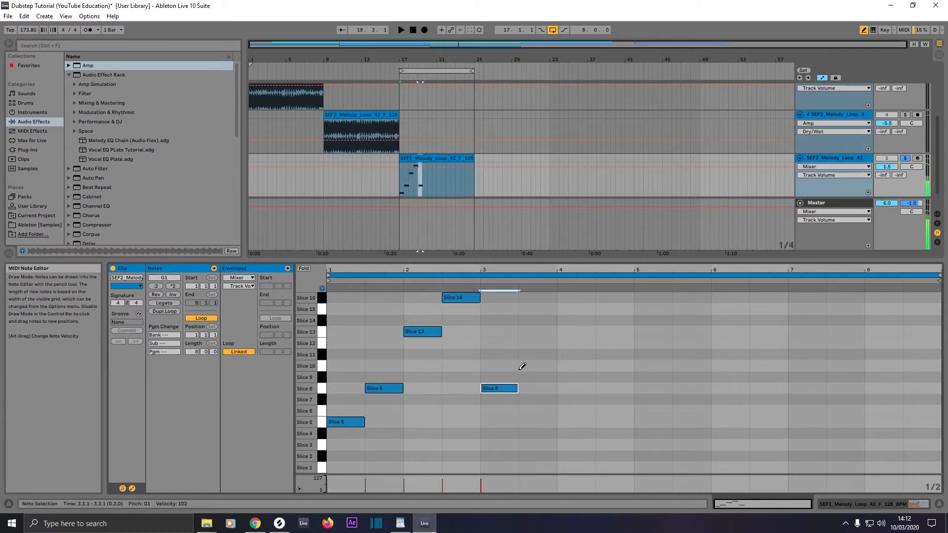
drag(512, 382, 506, 366)
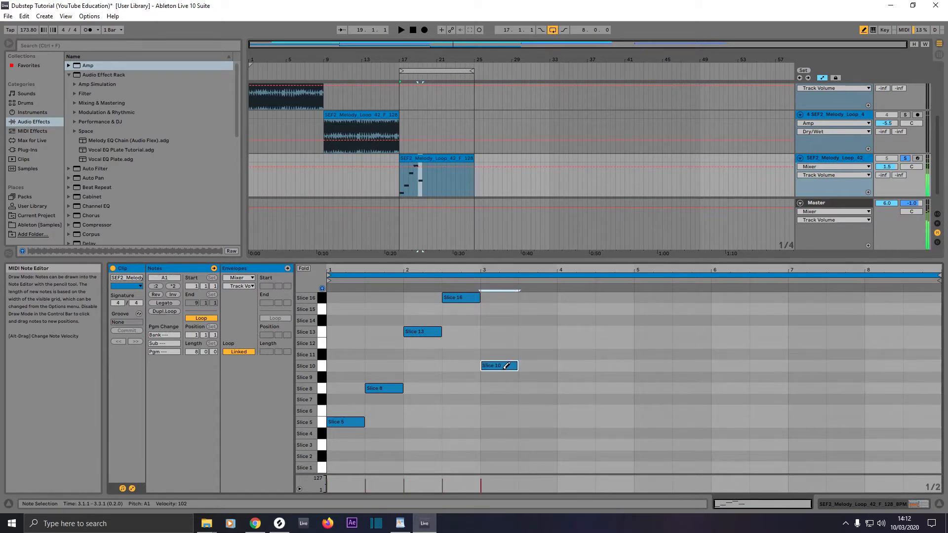
click(531, 343)
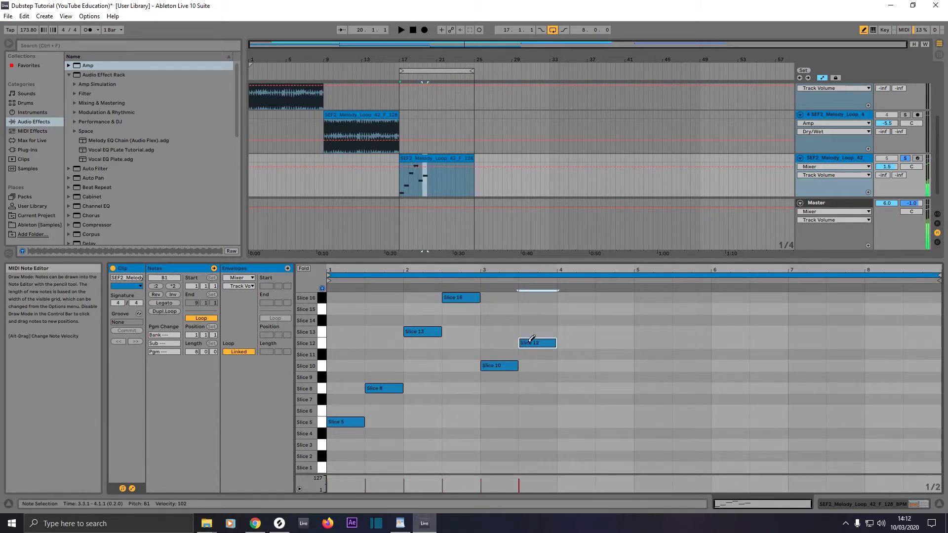
click(560, 322)
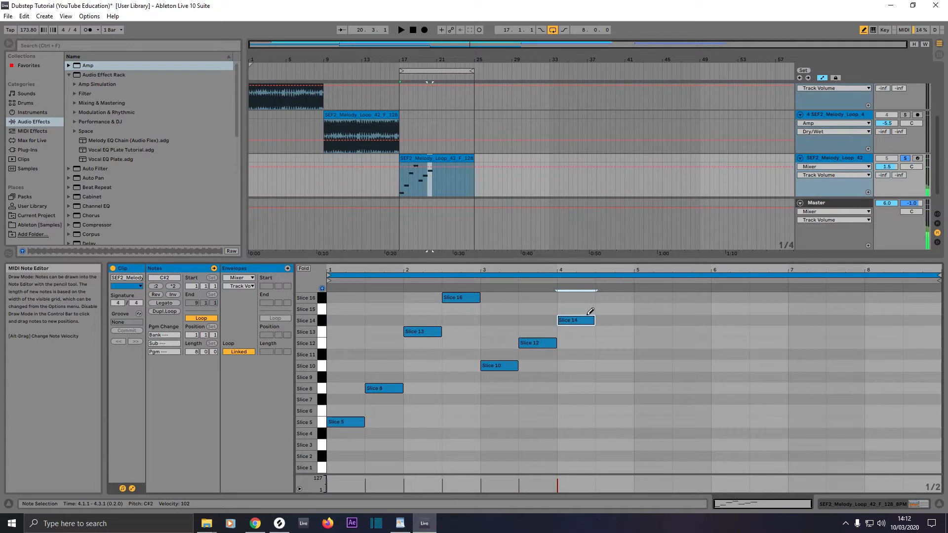
click(601, 309)
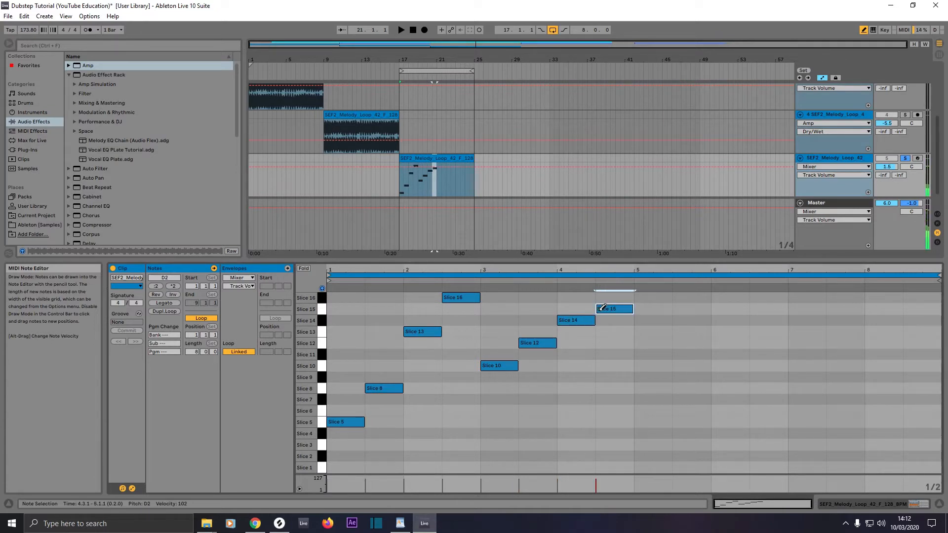
Step: Fill bars 5 and 6 with descending half-bar notes on Slice 13, 10, 7 and 2
click(648, 346)
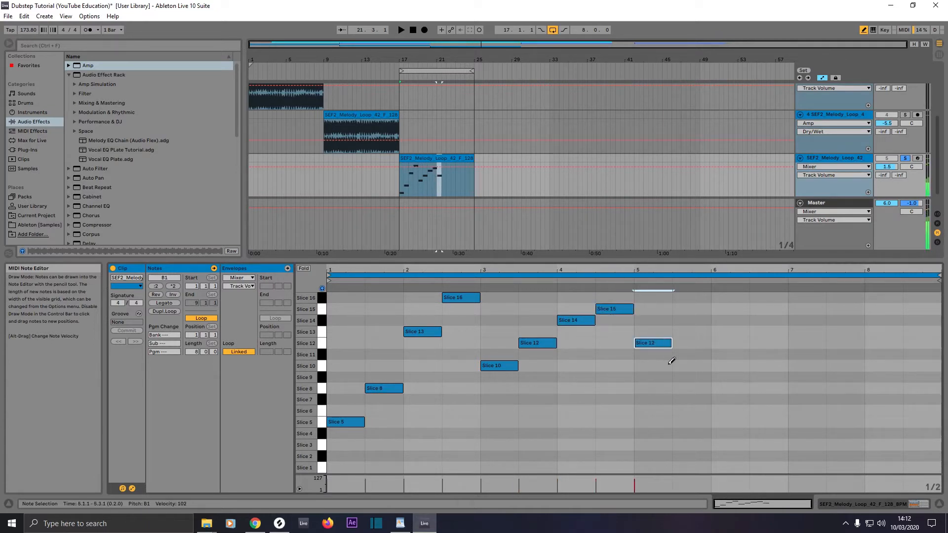
drag(666, 342, 659, 332)
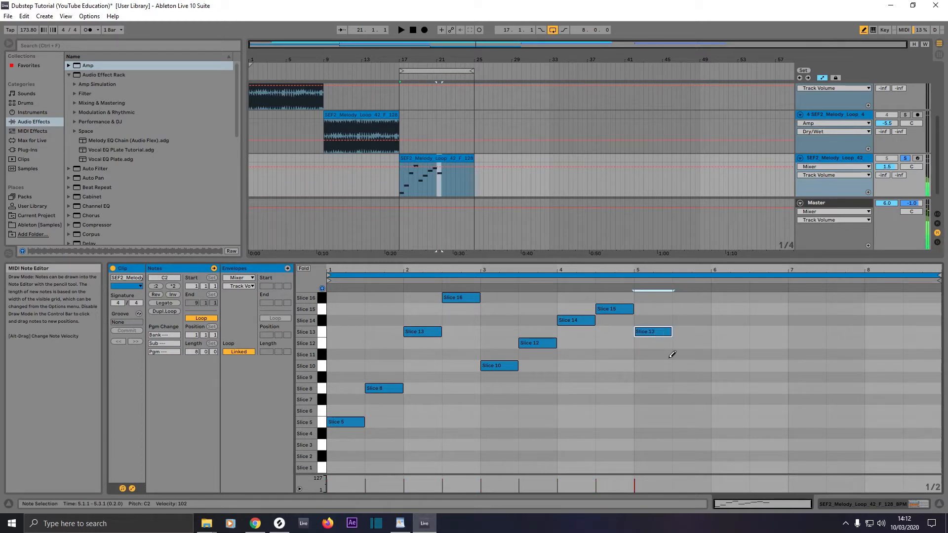
click(691, 366)
click(731, 409)
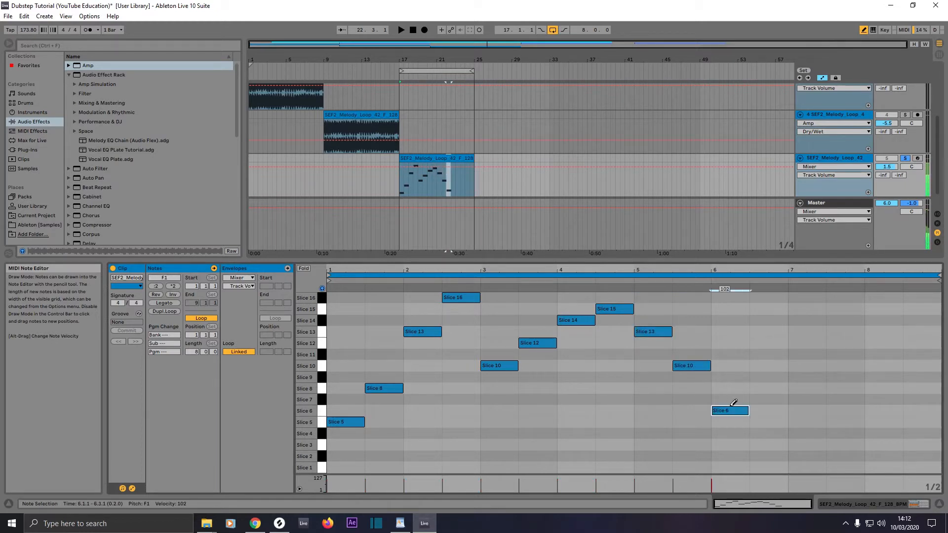
mouse_move(740, 409)
mouse_down()
mouse_move(734, 399)
mouse_move(739, 405)
mouse_up()
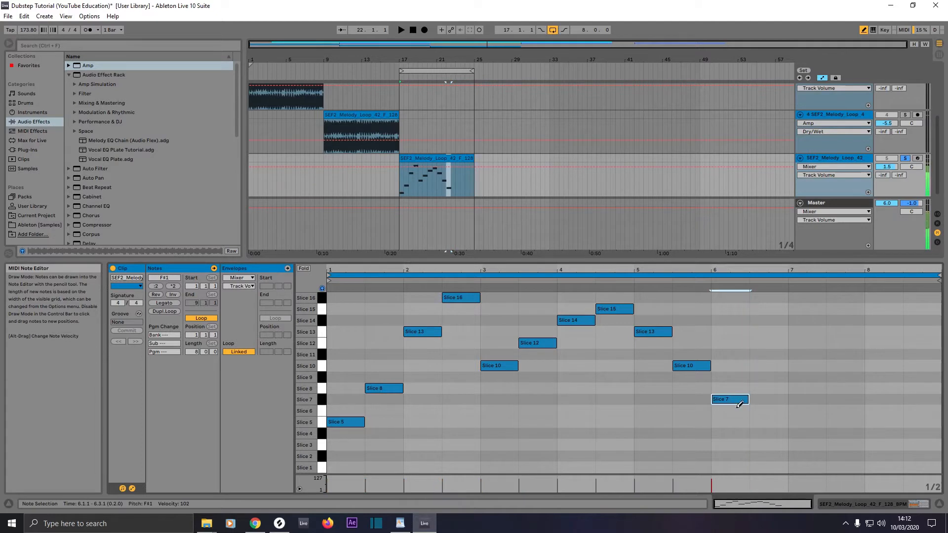
click(762, 431)
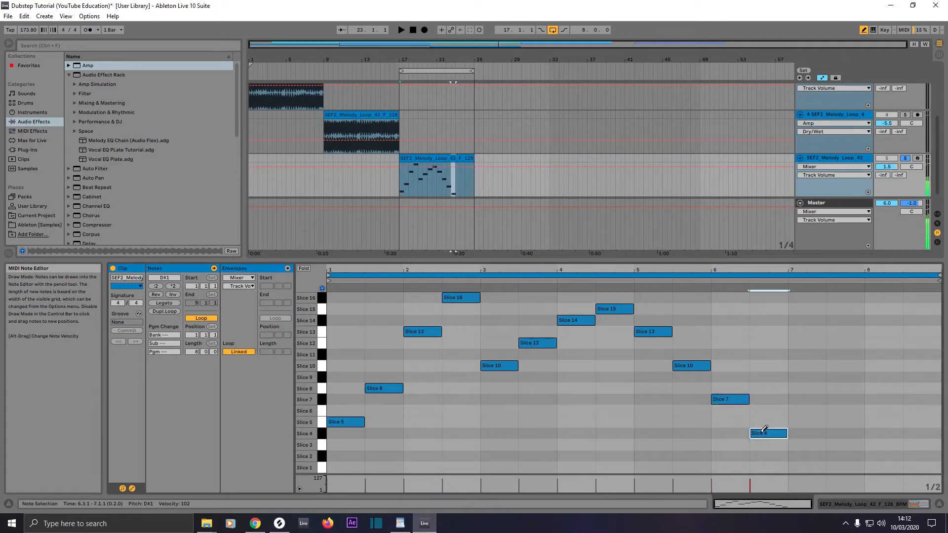
drag(763, 431, 775, 452)
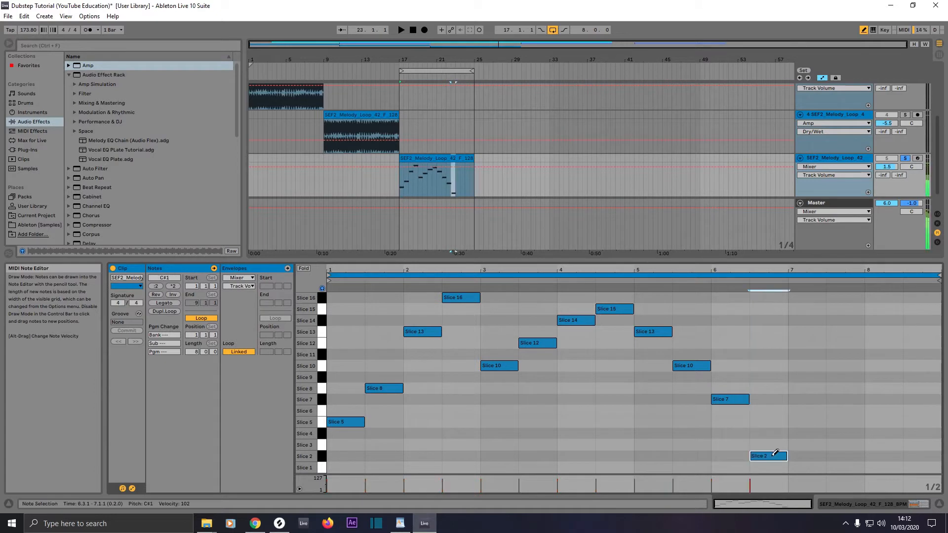
Step: Complete bars 7 and 8 with half-bar notes on Slice 1, 7, 13 and 15, and play back the whole pattern
click(797, 466)
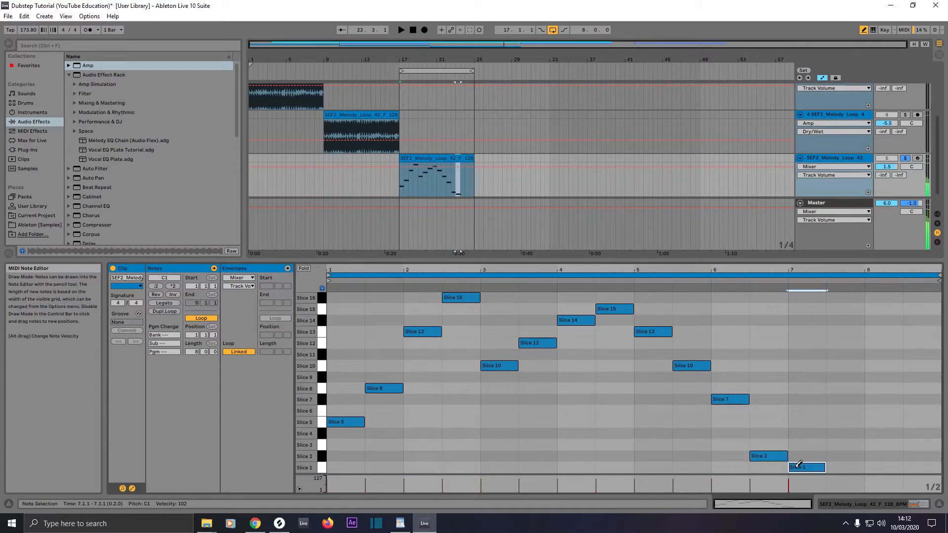
click(858, 398)
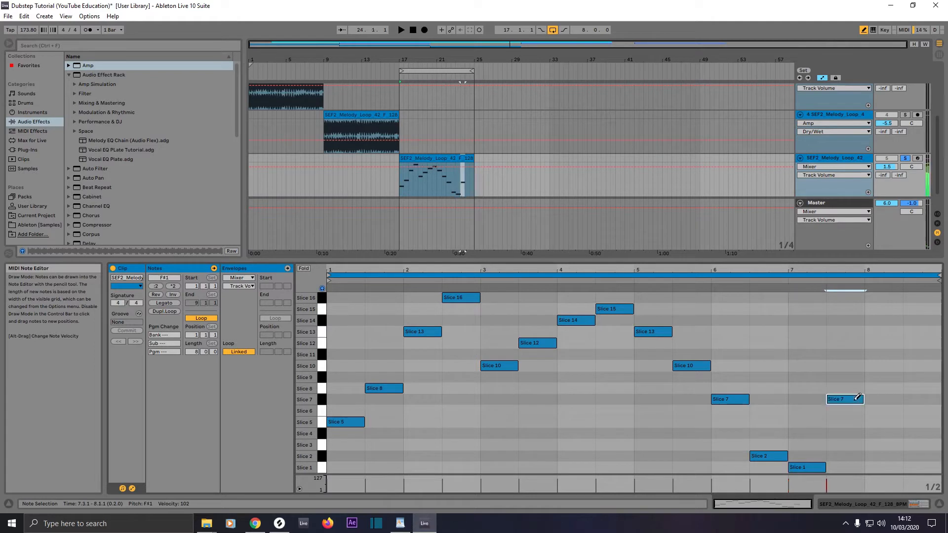
click(883, 354)
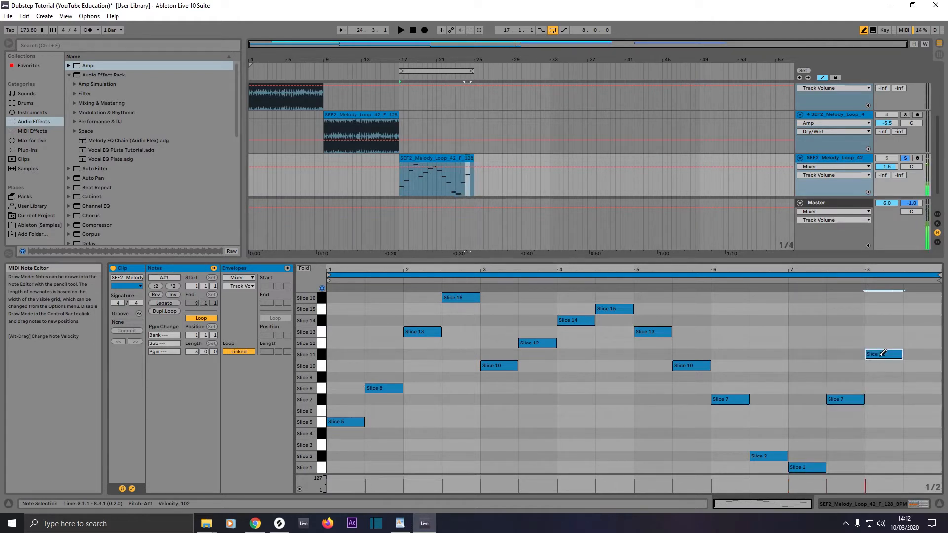
drag(883, 353, 889, 331)
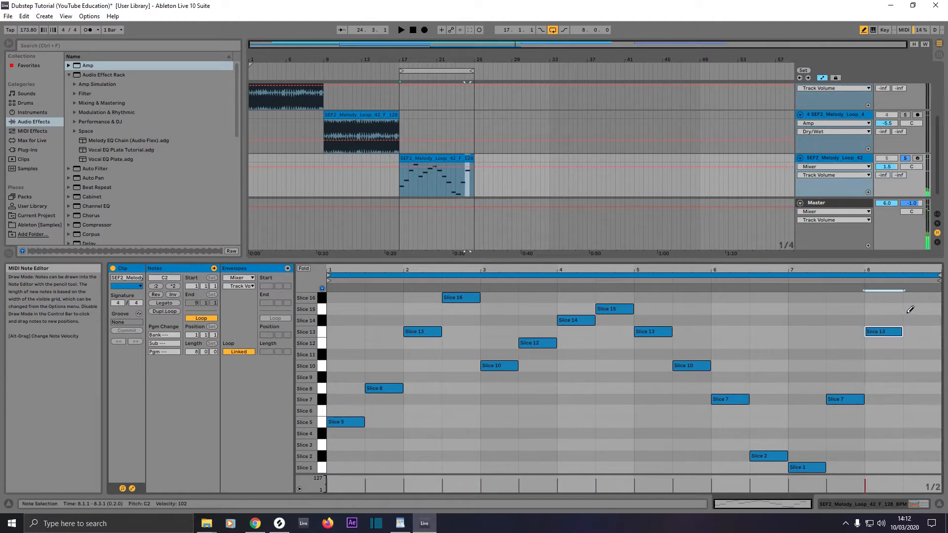
click(908, 310)
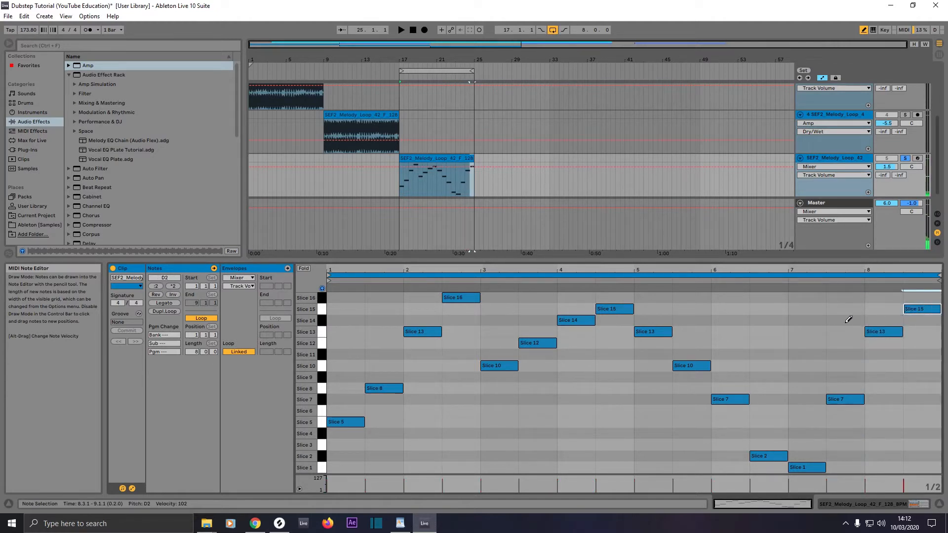
key(space)
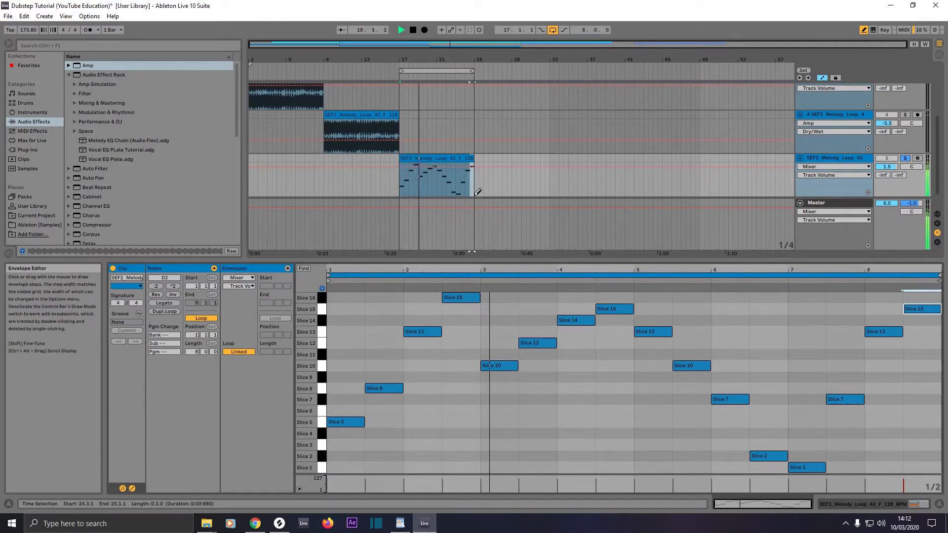
click(445, 161)
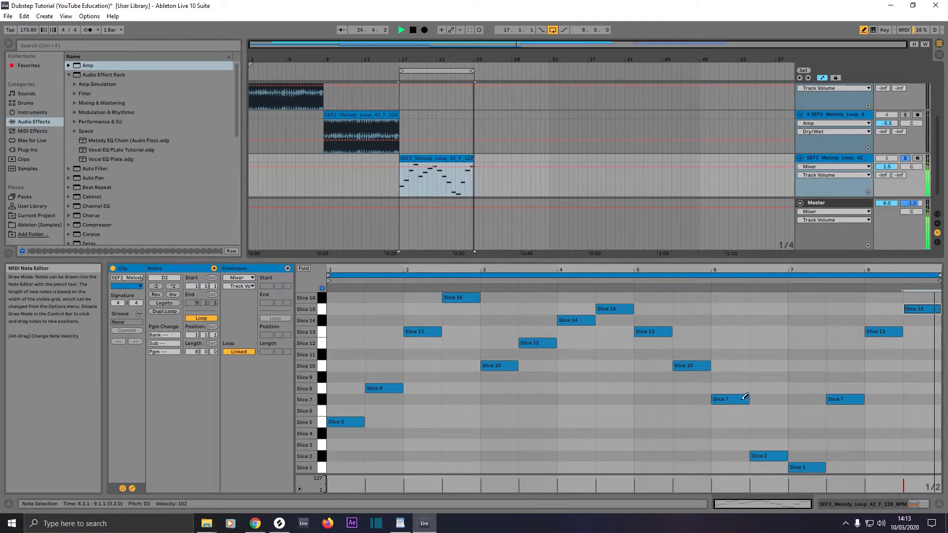
Step: Copy the Amp device from track 4 onto the sliced MIDI track, after its slice instrument
click(915, 503)
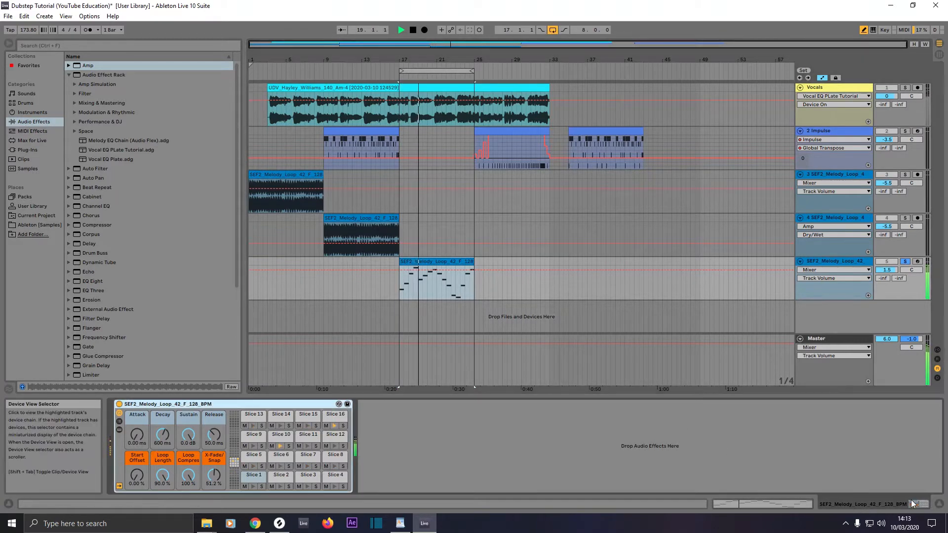
click(377, 220)
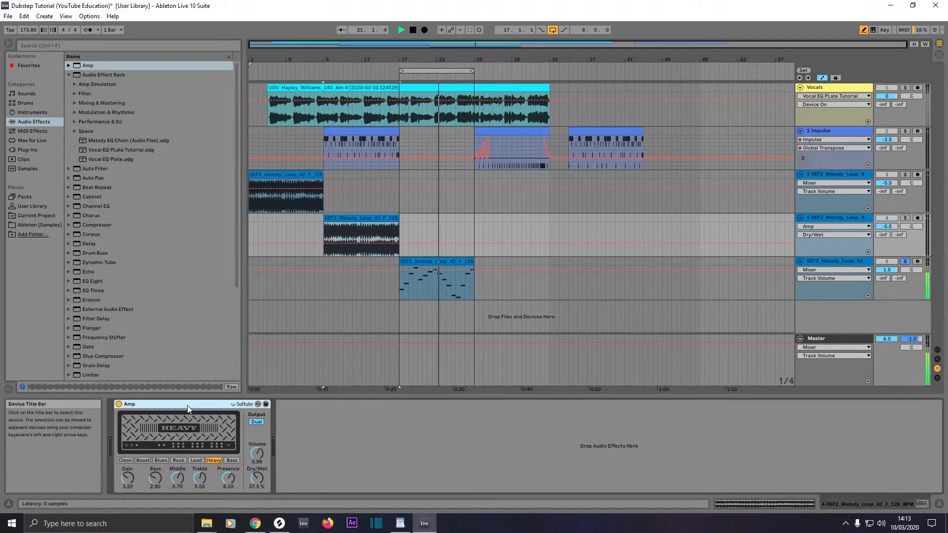
click(418, 279)
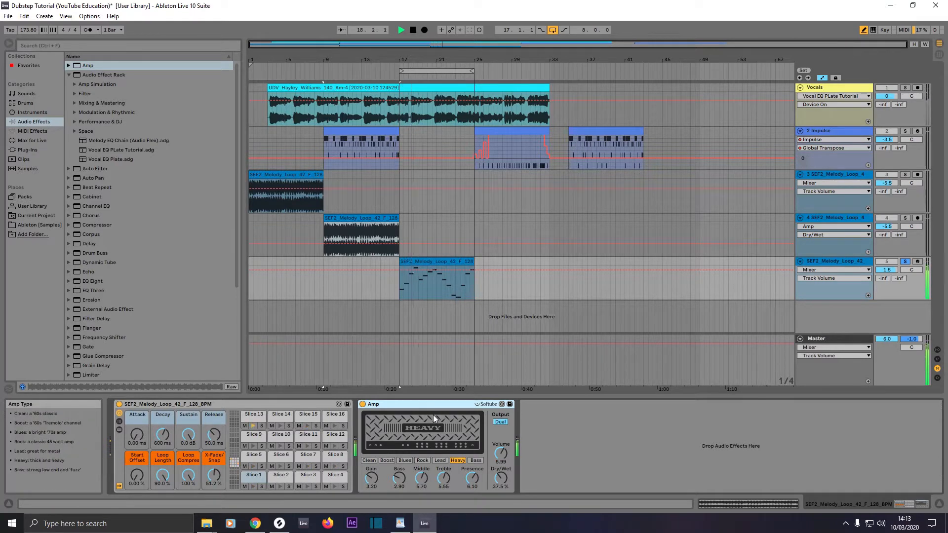
Step: Switch the sliced track's Amp to the Blues type and set its Dry/Wet to 12.0 %
click(410, 462)
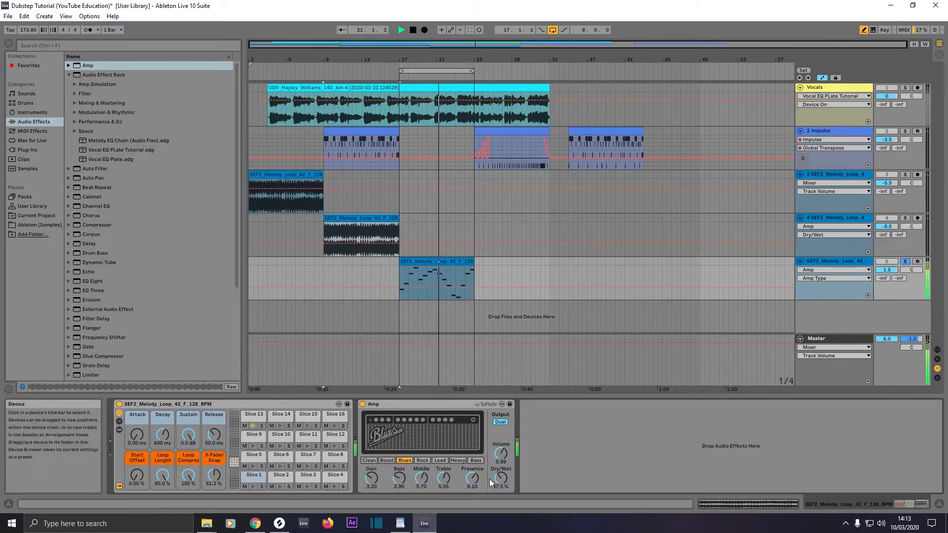
drag(500, 478, 501, 496)
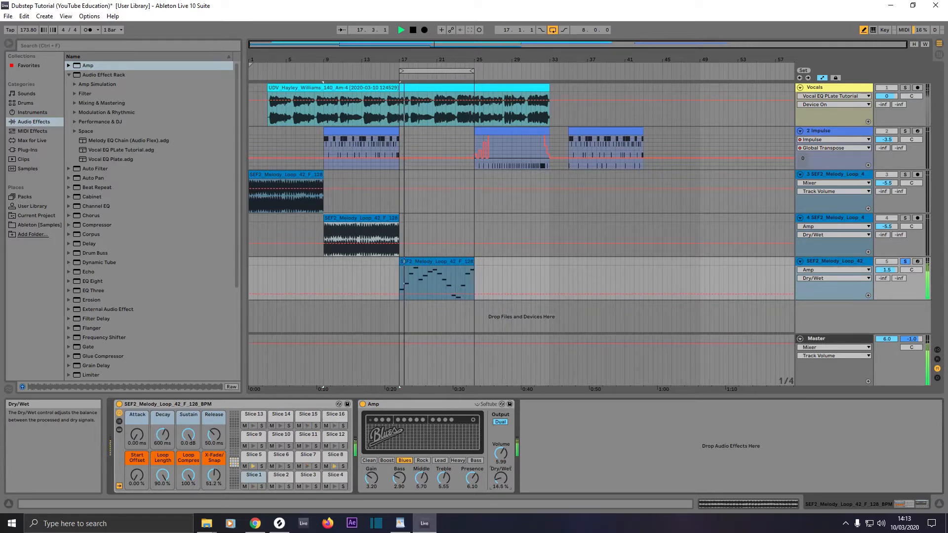
drag(500, 496, 501, 498)
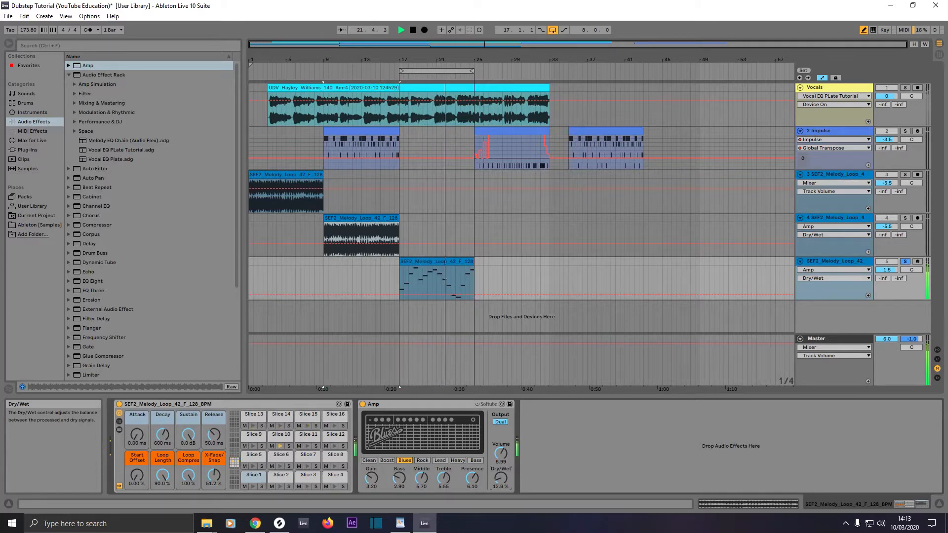
drag(501, 499, 500, 499)
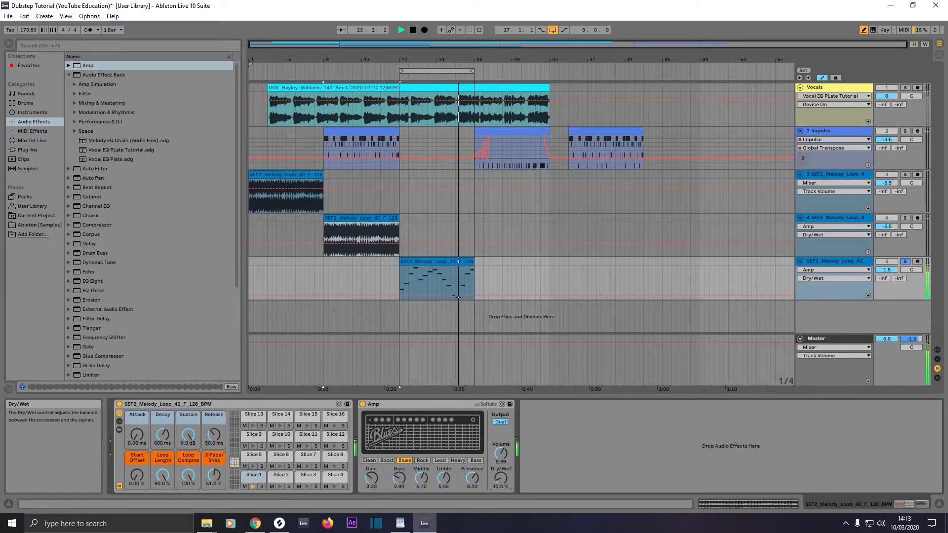
Step: Set the Amp's Volume to 5.00 and the sliced track's volume to -0.5 dB
click(501, 454)
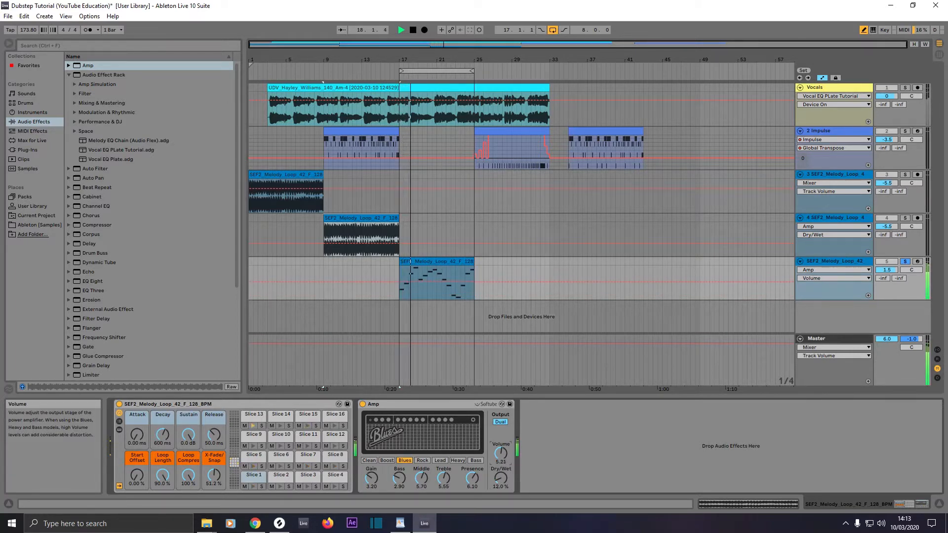
drag(500, 454, 501, 455)
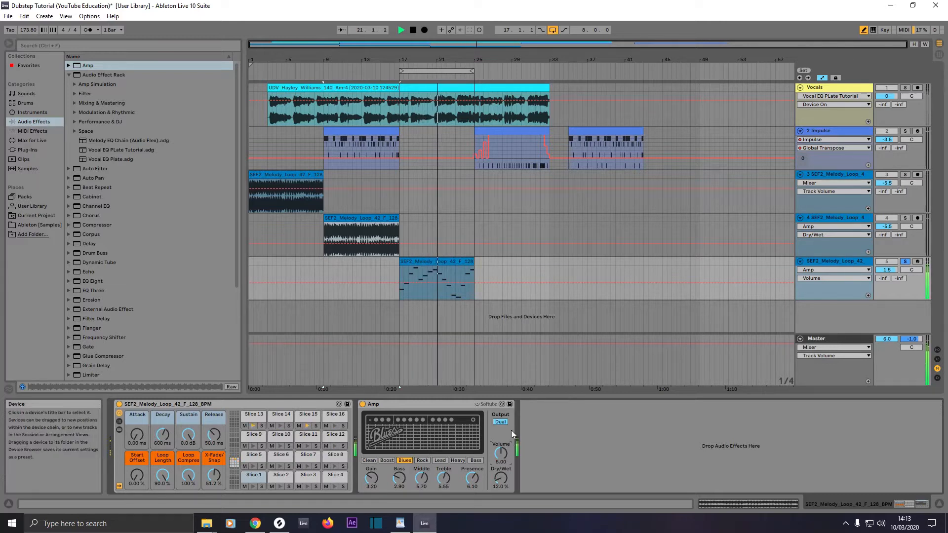
drag(886, 270, 887, 271)
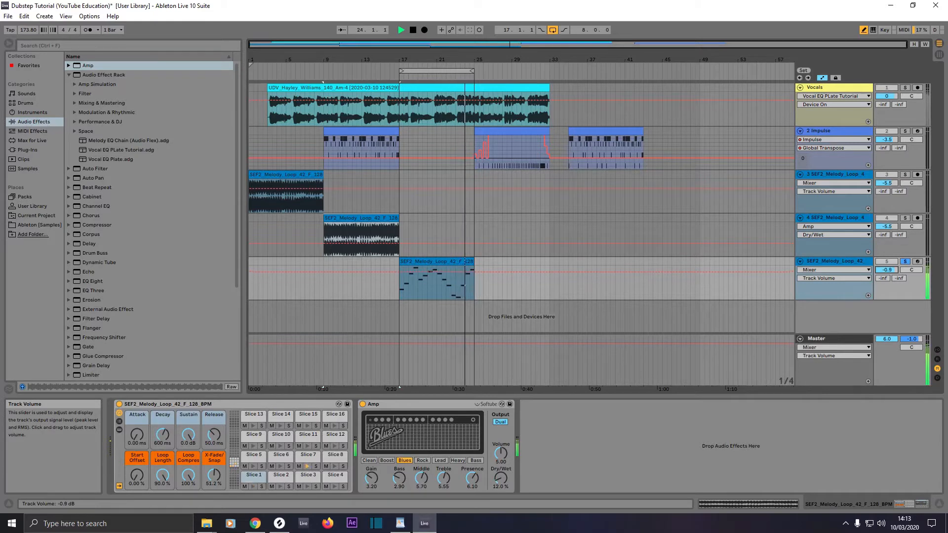
drag(886, 272, 891, 272)
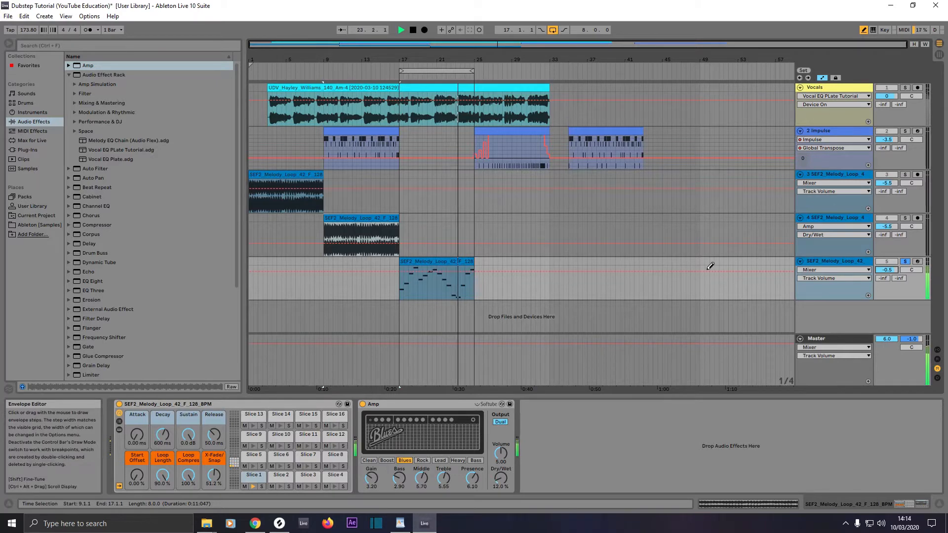
Step: Duplicate the sliced MIDI track and move the copy's clip to start at bar 25
right_click(797, 257)
click(831, 280)
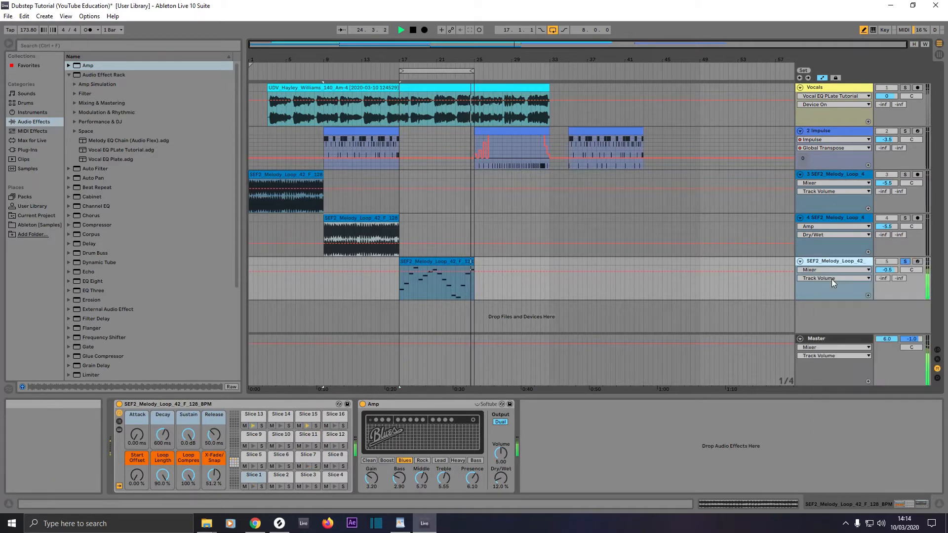
drag(436, 296, 510, 297)
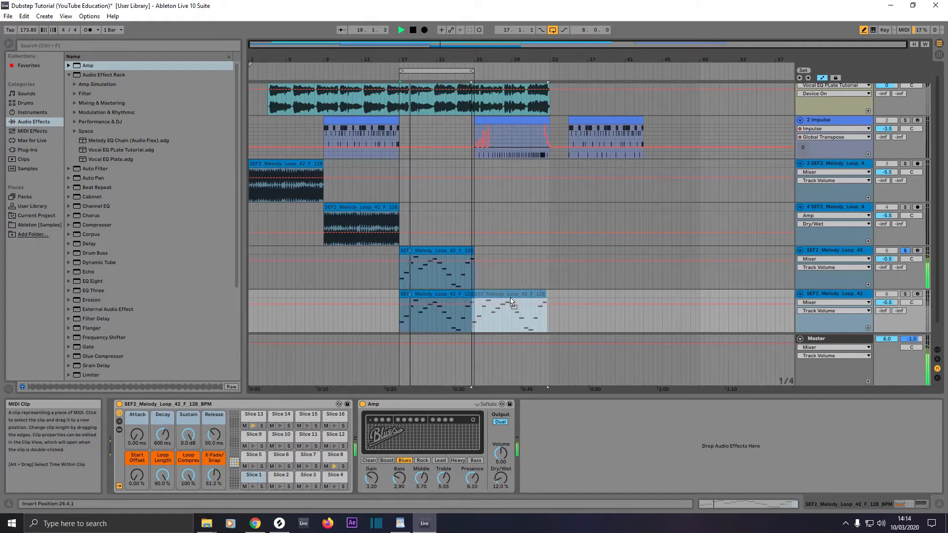
Step: Swap the two four-bar halves of the duplicated clip, consolidate them and place the resulting clip at bar 25
key(b)
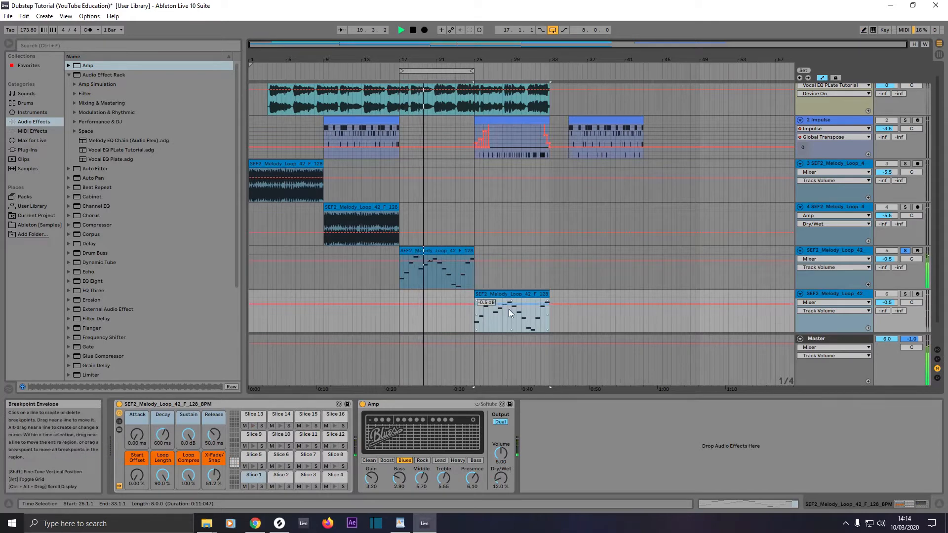
drag(513, 301, 465, 303)
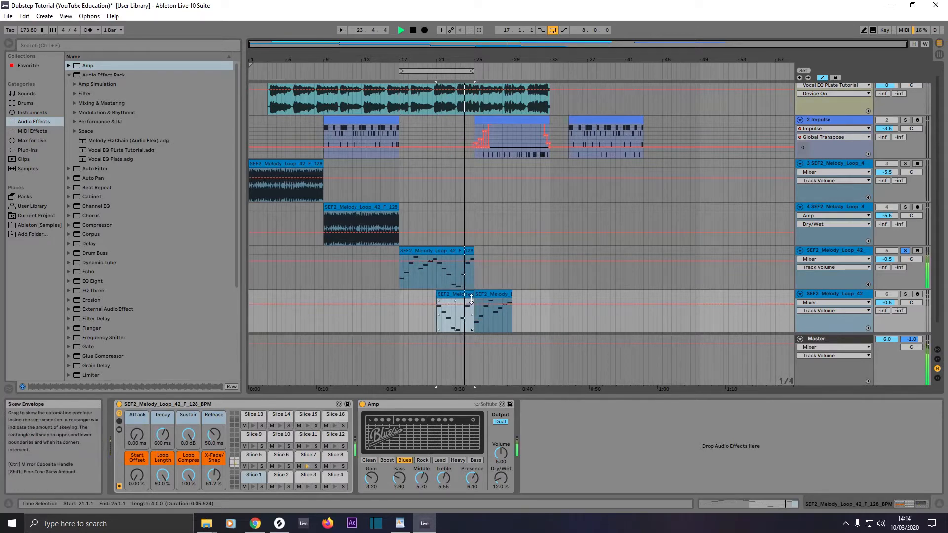
click(485, 295)
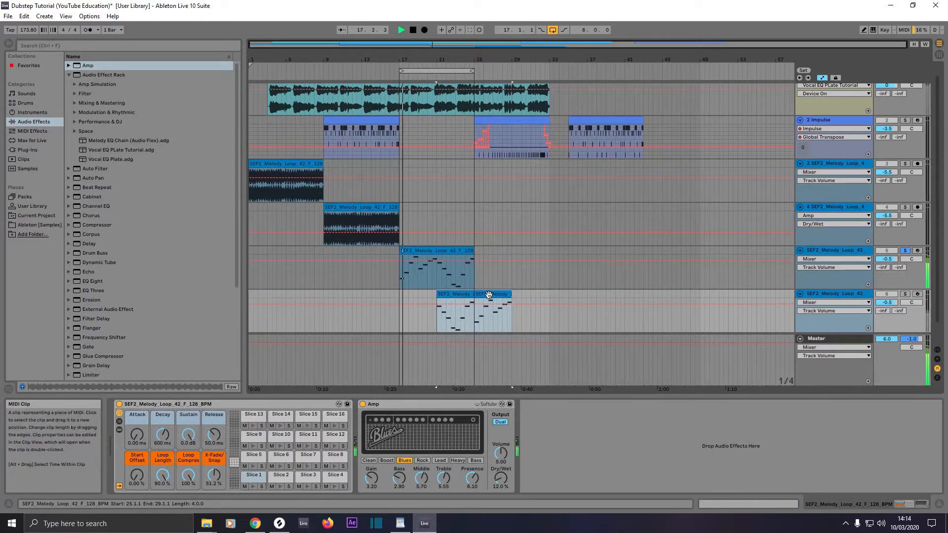
right_click(488, 295)
click(512, 369)
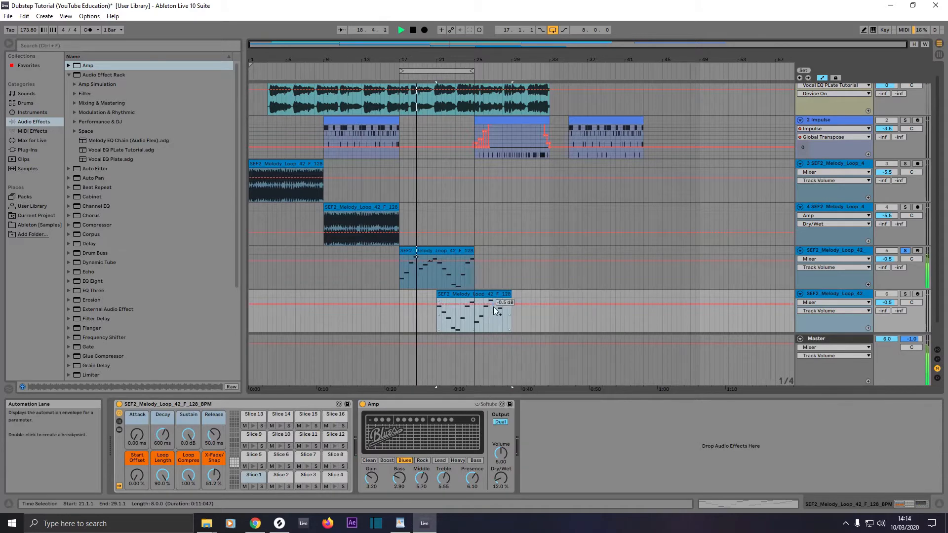
drag(483, 295, 520, 295)
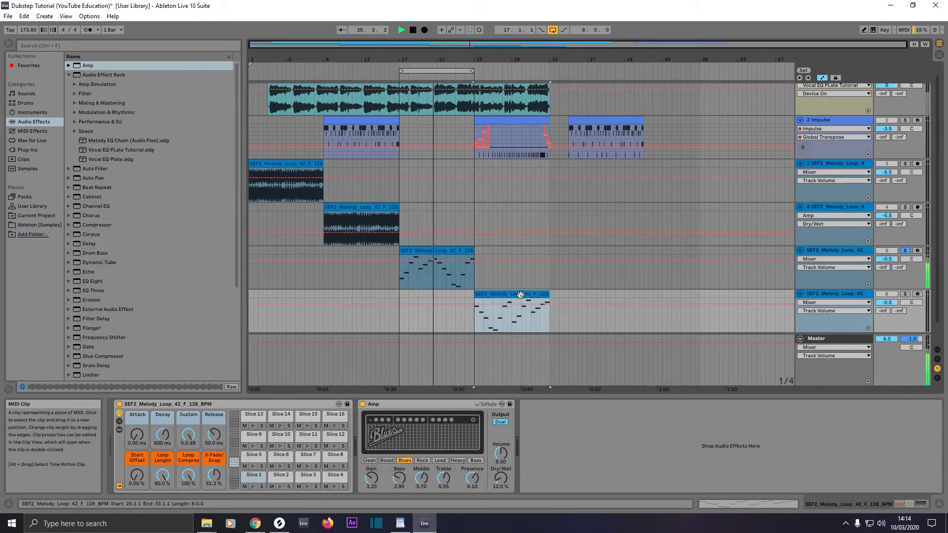
Step: Insert an Arpeggiator before the duplicated track's slice instrument and loop the clip's eight bars from bar 25 with that track soloed
click(37, 132)
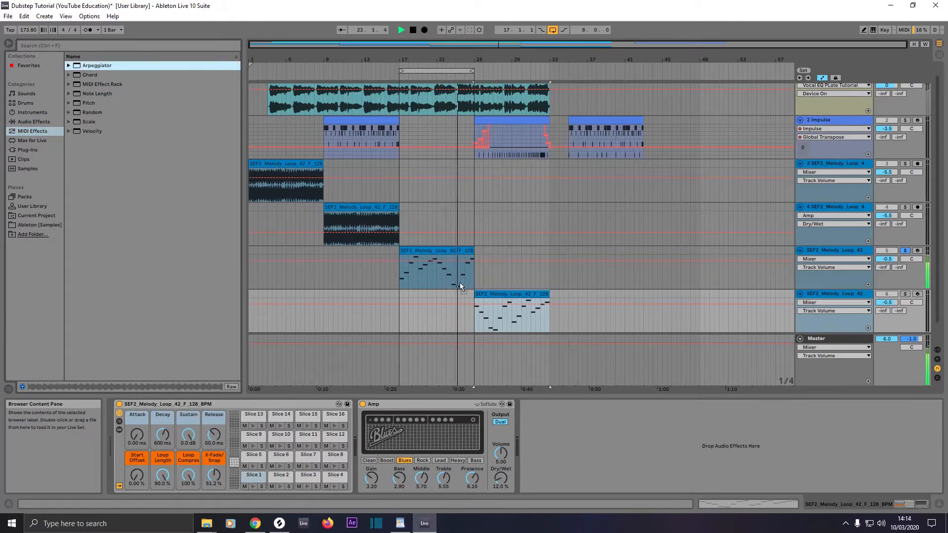
key(Return)
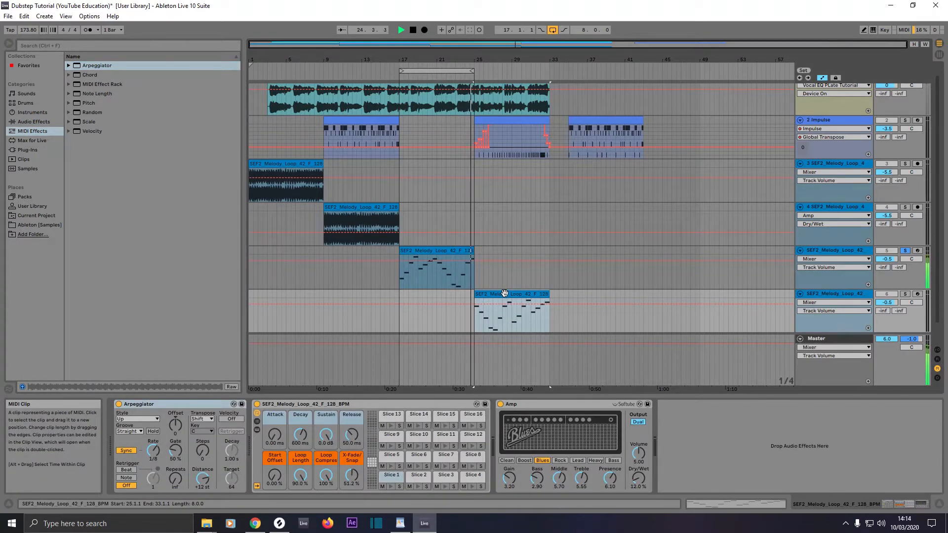
key(ctrl+l)
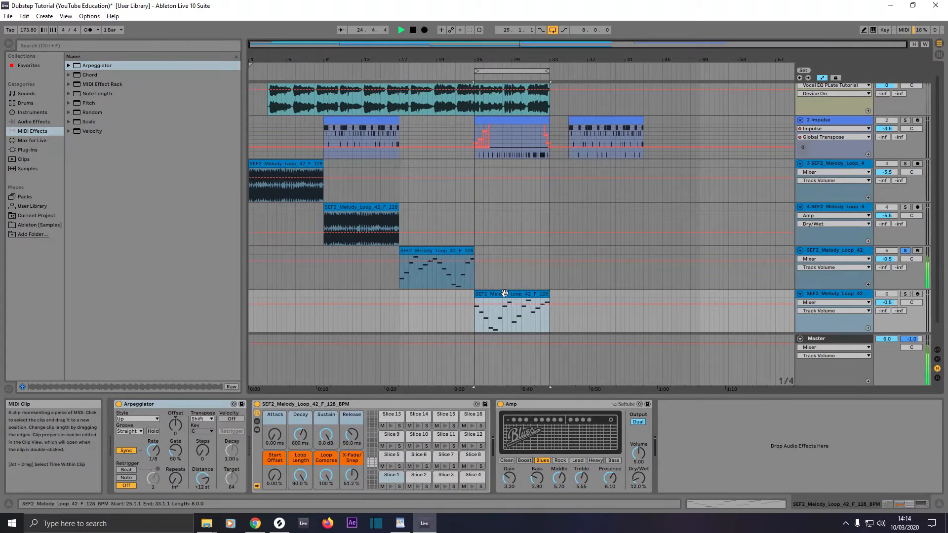
click(903, 295)
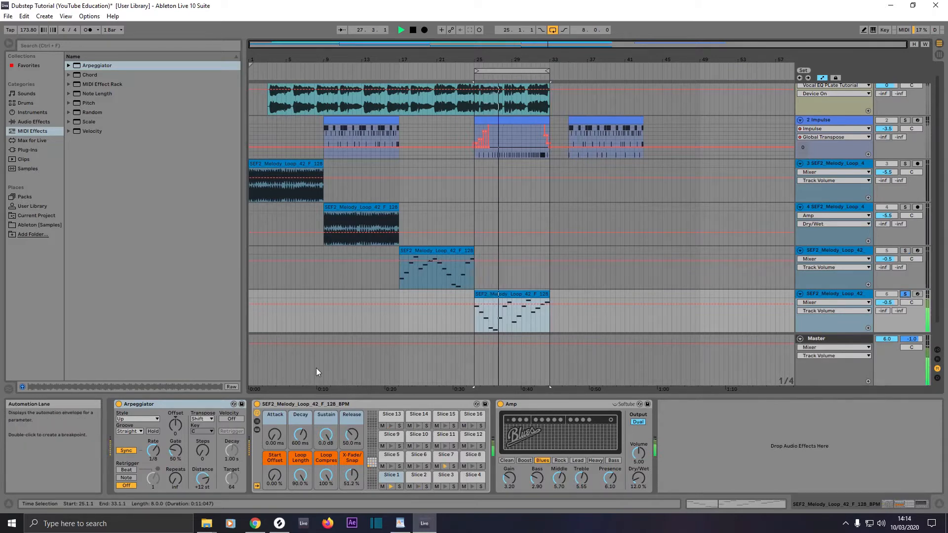
Step: Set the Arpeggiator's Gate to 110 % and its Retrigger mode to Beat
drag(176, 452, 176, 420)
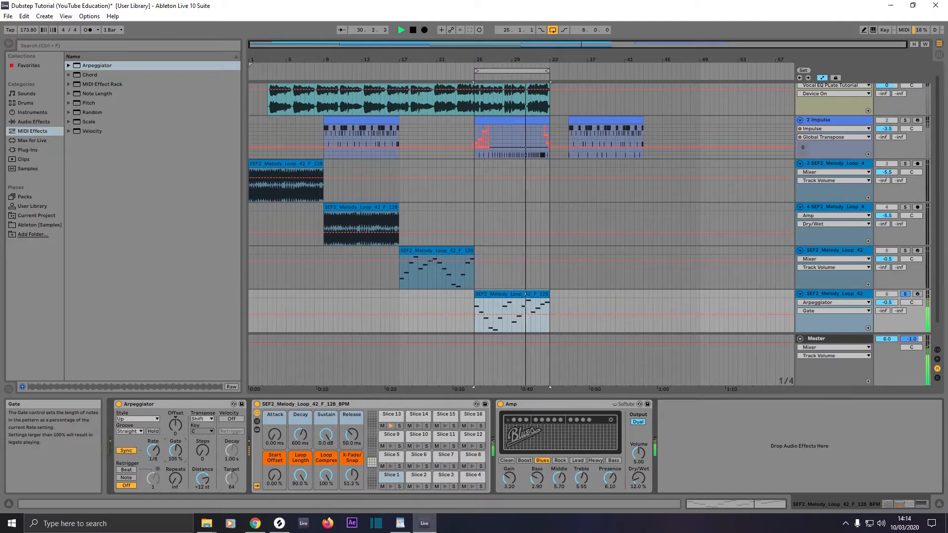
drag(176, 453, 176, 450)
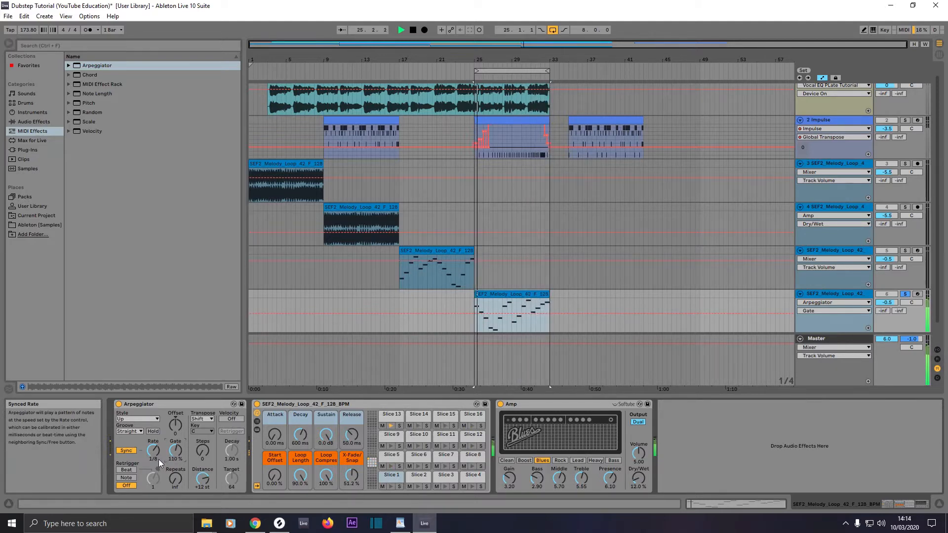
click(127, 469)
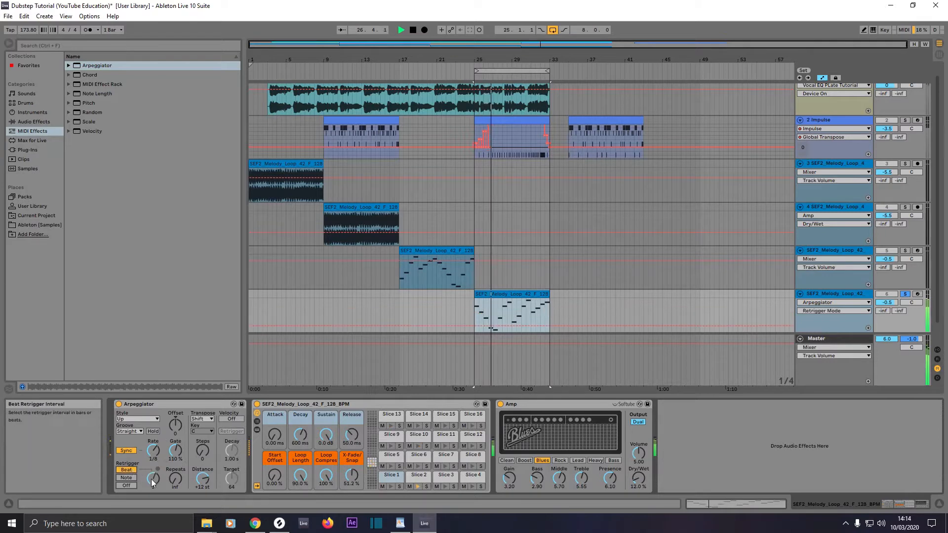
drag(153, 478, 153, 476)
Step: Set the Arpeggiator's Style to Random, its beat retrigger interval to 4 and its Repeats to 3
click(137, 419)
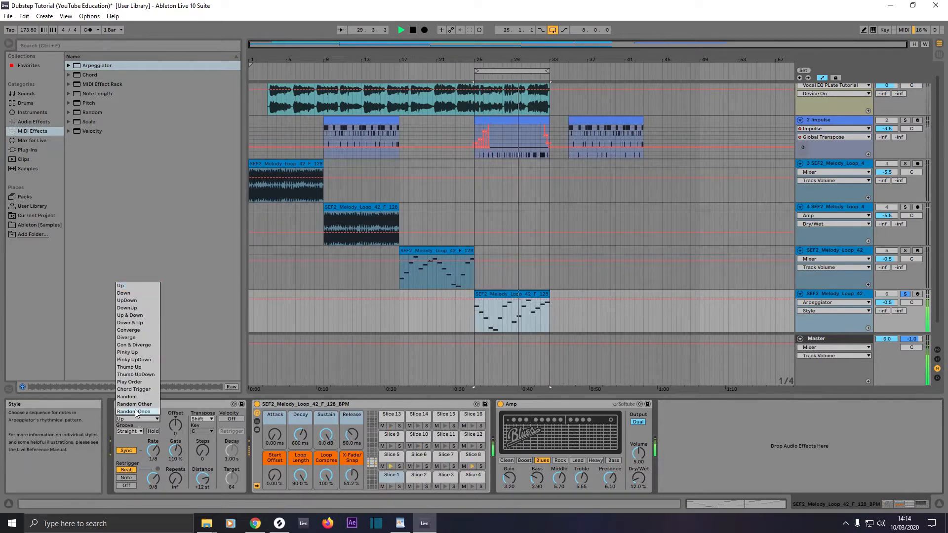
click(134, 396)
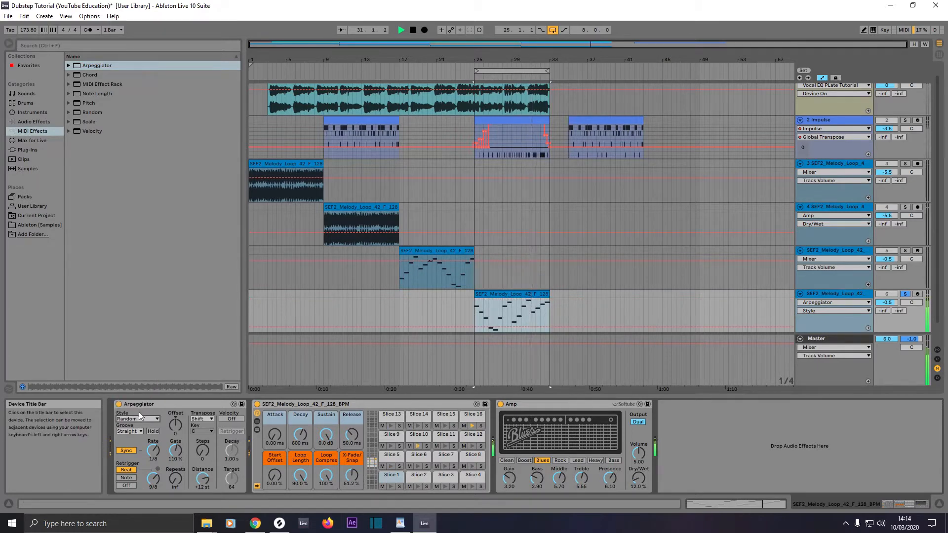
drag(156, 481, 155, 483)
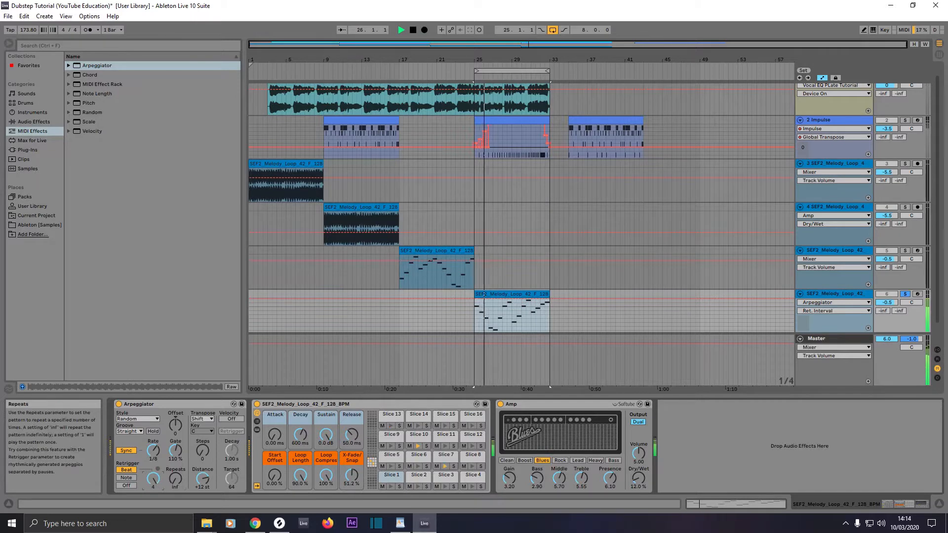
drag(175, 479, 175, 486)
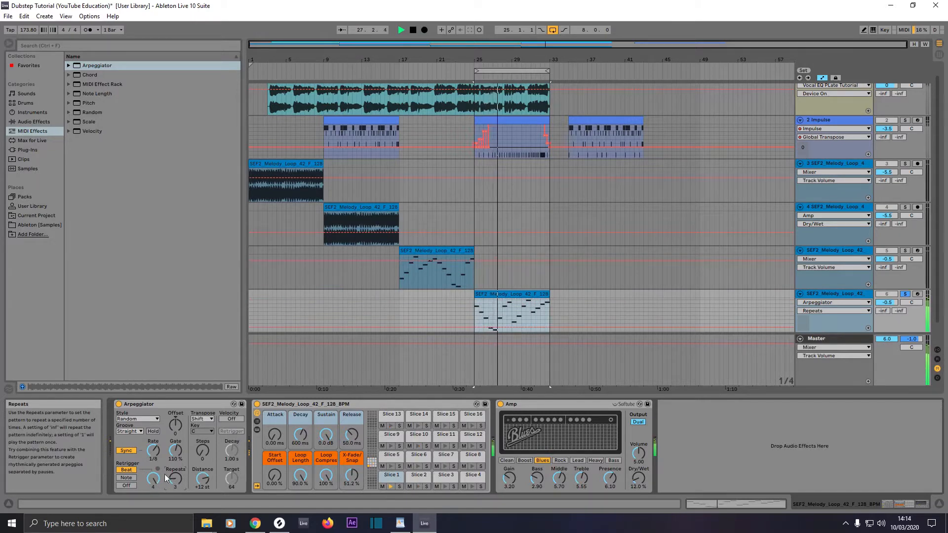
Step: Switch the Arpeggiator from synced to free rate and set the Rate to 230 ms
click(126, 450)
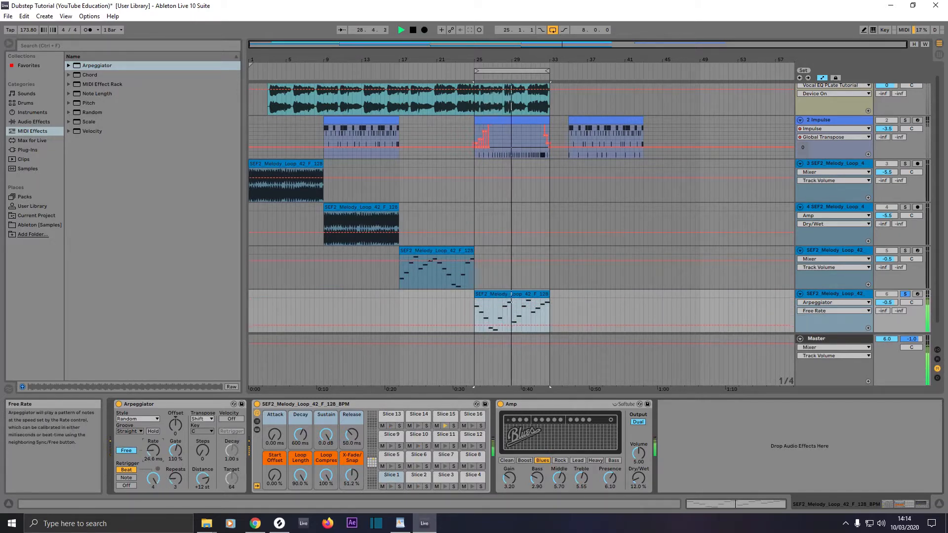
drag(153, 451, 153, 403)
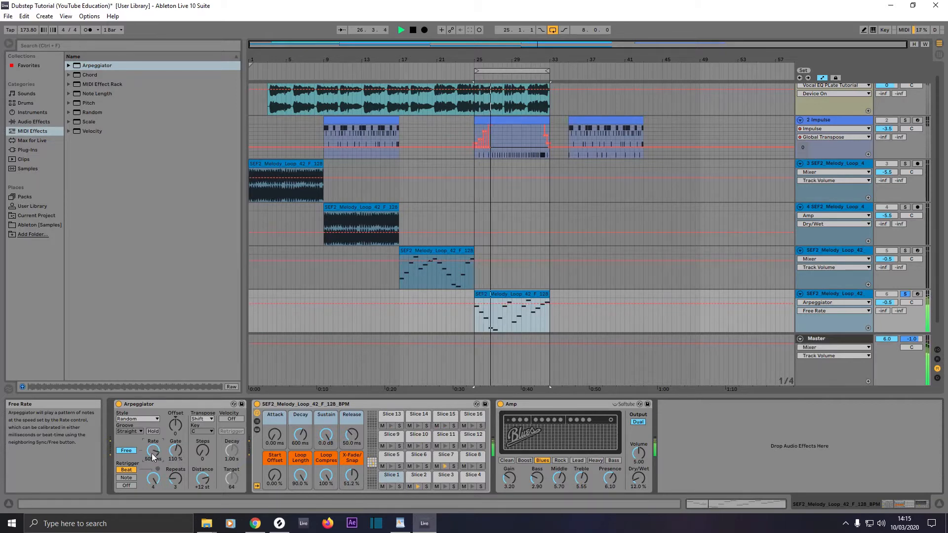
drag(153, 456, 153, 471)
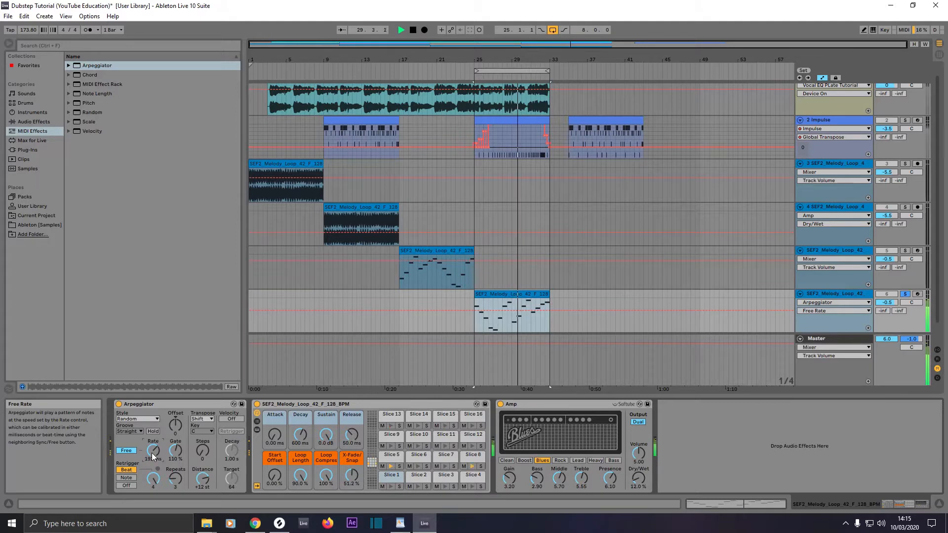
drag(153, 457, 153, 455)
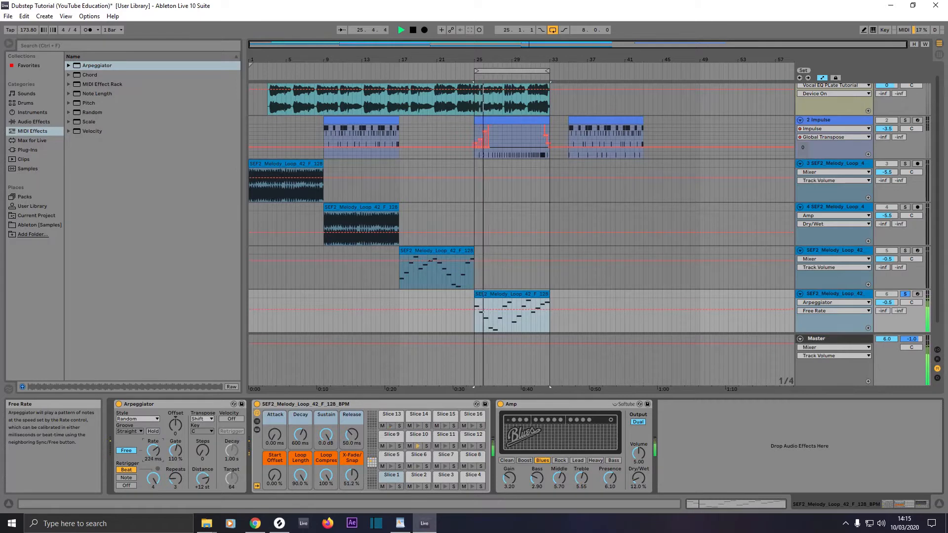
drag(153, 451, 153, 448)
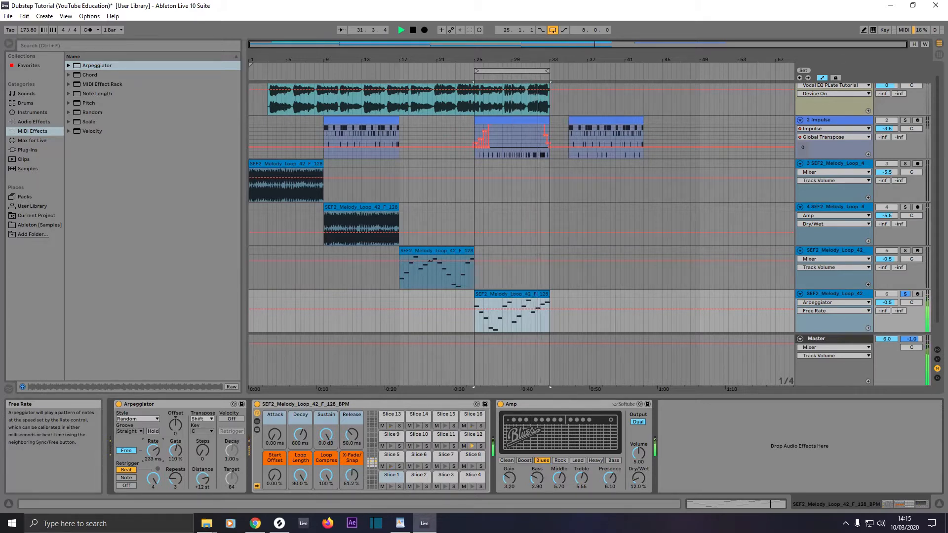
mouse_move(154, 454)
mouse_down()
mouse_move(154, 441)
mouse_move(154, 451)
mouse_up()
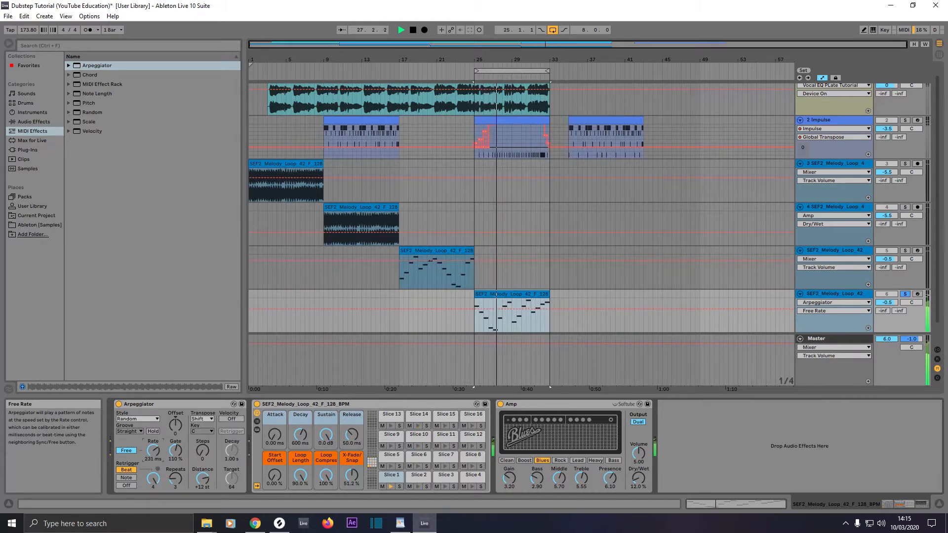
drag(154, 454, 154, 455)
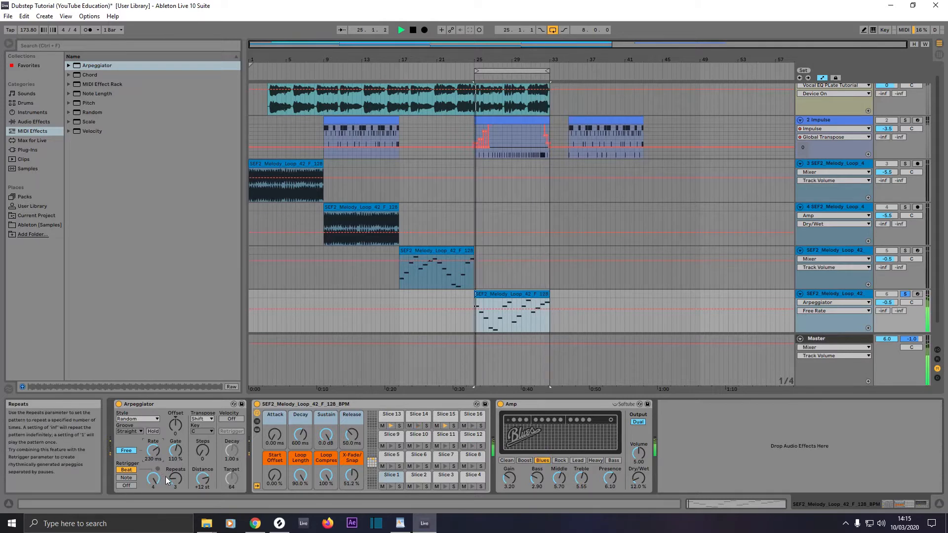
Step: Fine-tune the Arpeggiator to a Rate of 231 ms, 2 Repeats and a beat retrigger interval of 4
drag(163, 477, 153, 496)
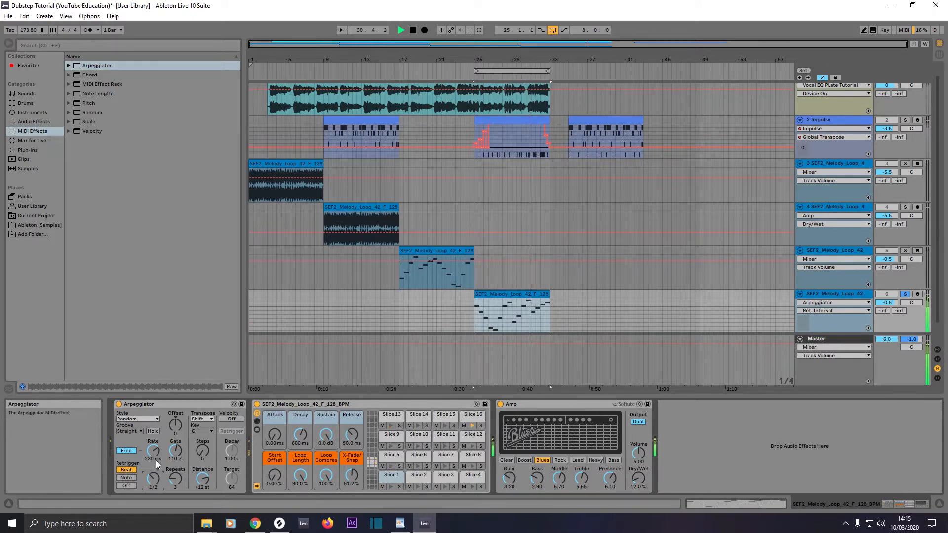
drag(153, 450, 155, 456)
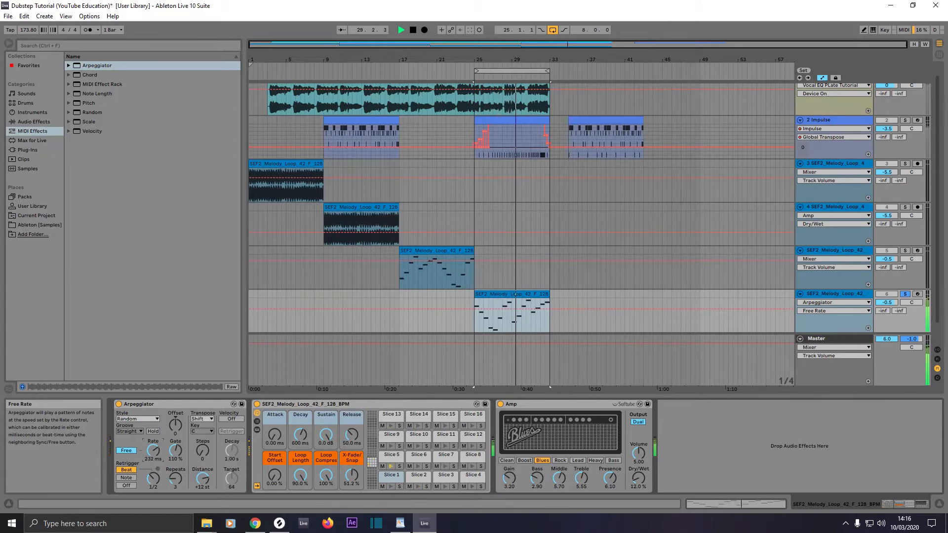
drag(155, 455, 153, 482)
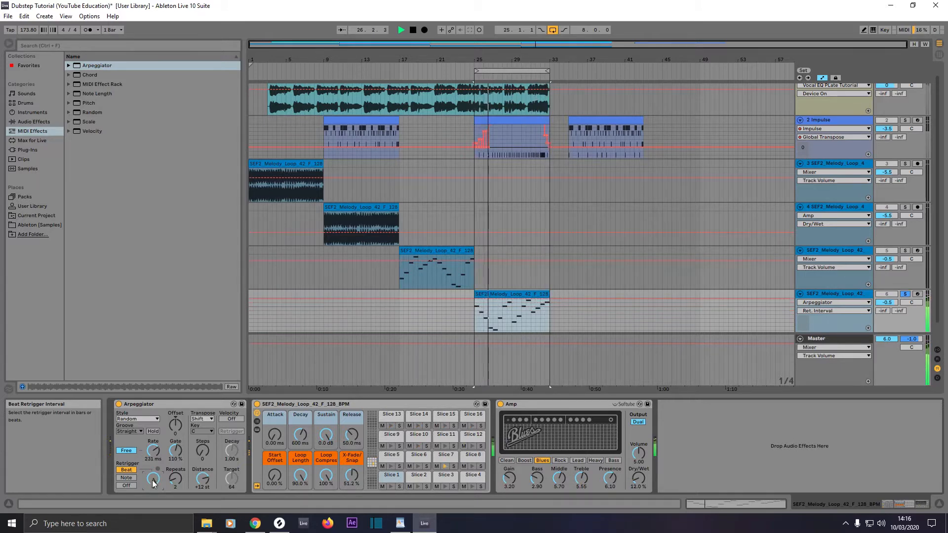
drag(156, 479, 155, 477)
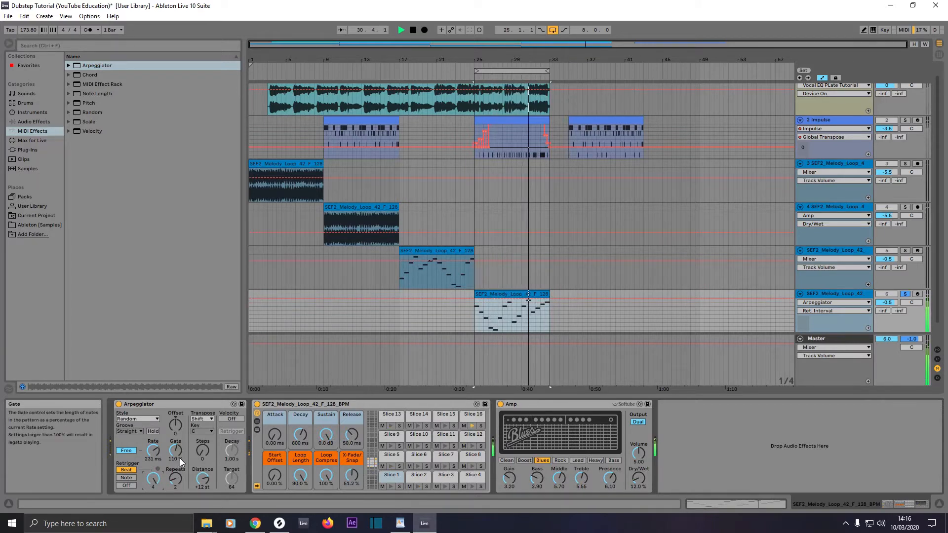
Step: Set the Arpeggiator's Transpose mode to Minor and its Key to F
click(202, 418)
click(199, 441)
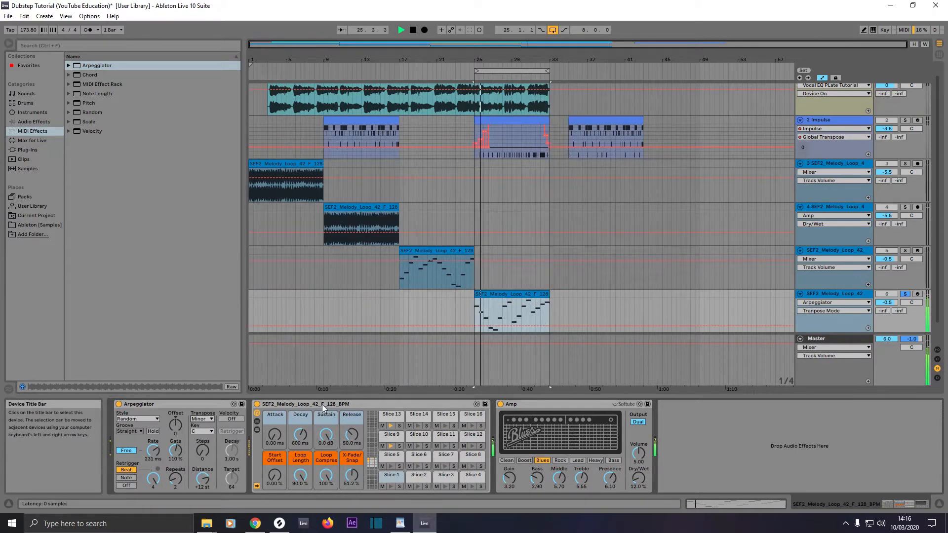
click(197, 431)
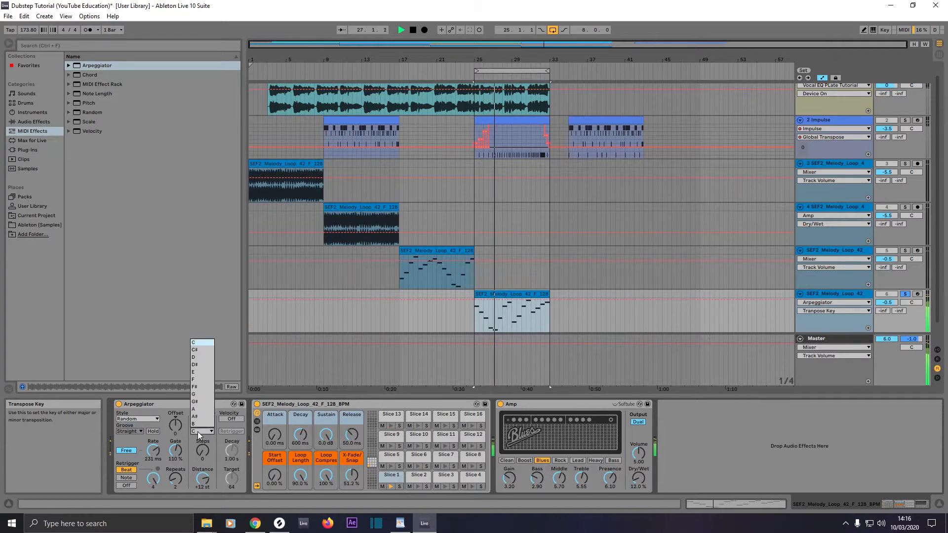
click(196, 381)
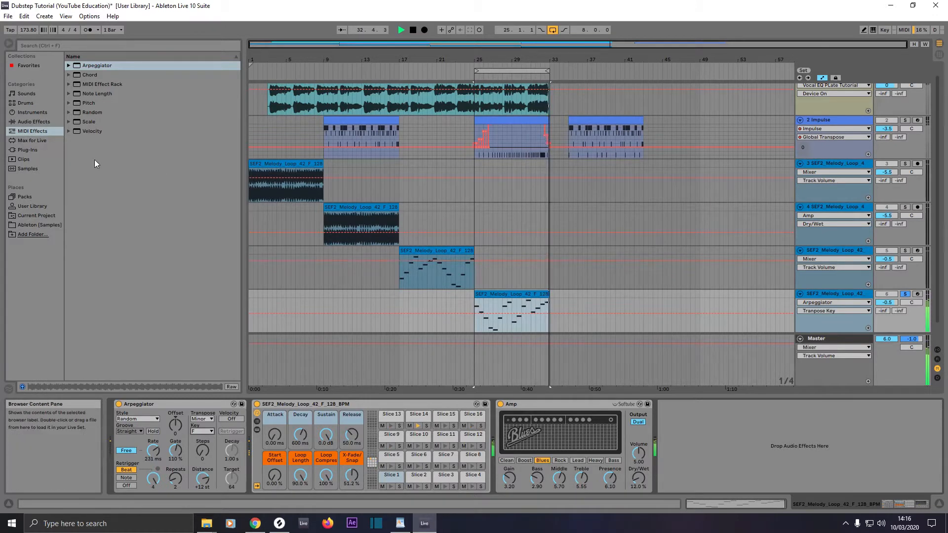
Step: Insert an EQ Eight on the duplicated track between the slice instrument and the Amp
click(26, 120)
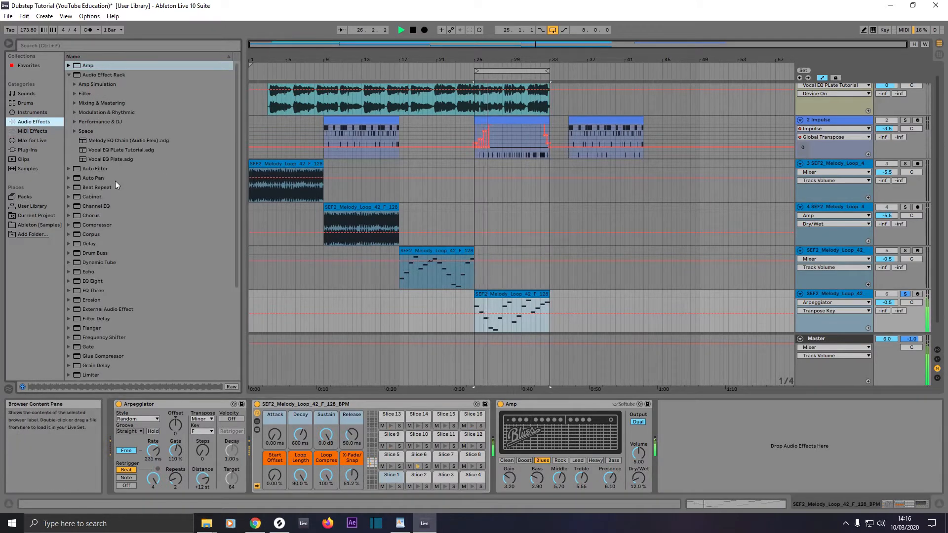
click(92, 280)
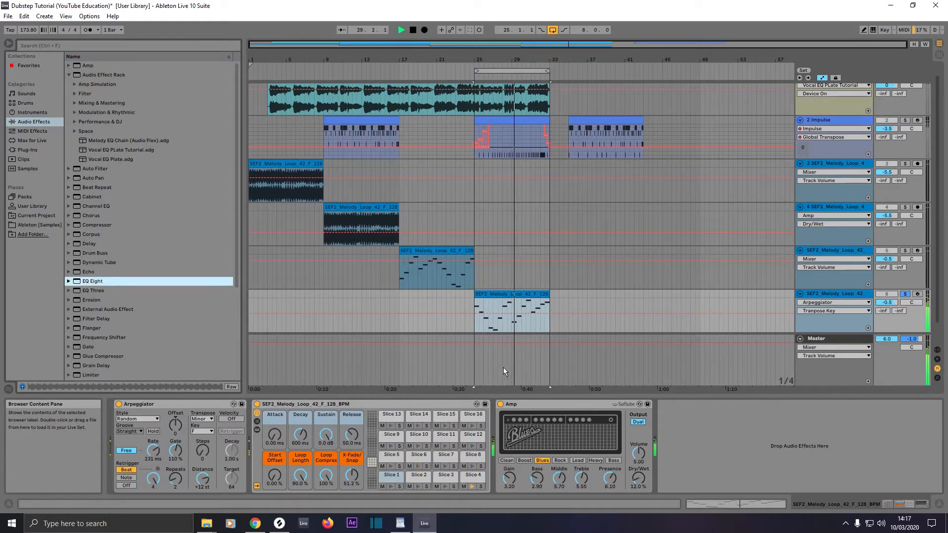
drag(527, 388, 509, 412)
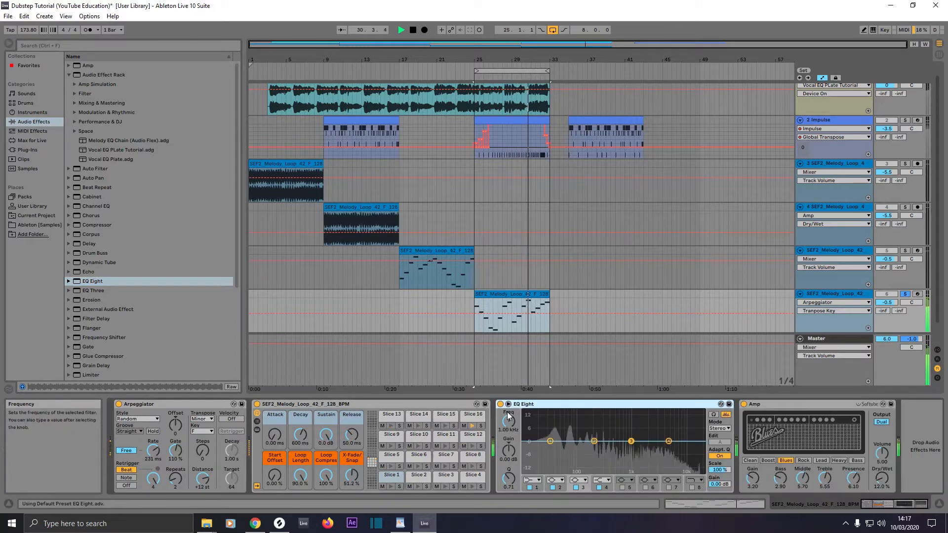
Step: Change EQ Eight's band 1 at 30.0 Hz to the steep low cut filter
click(550, 441)
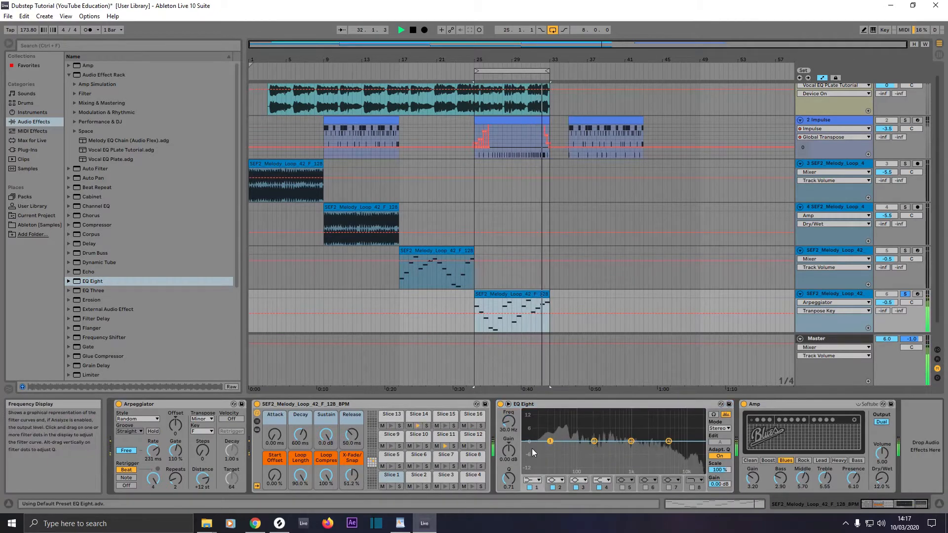
click(534, 482)
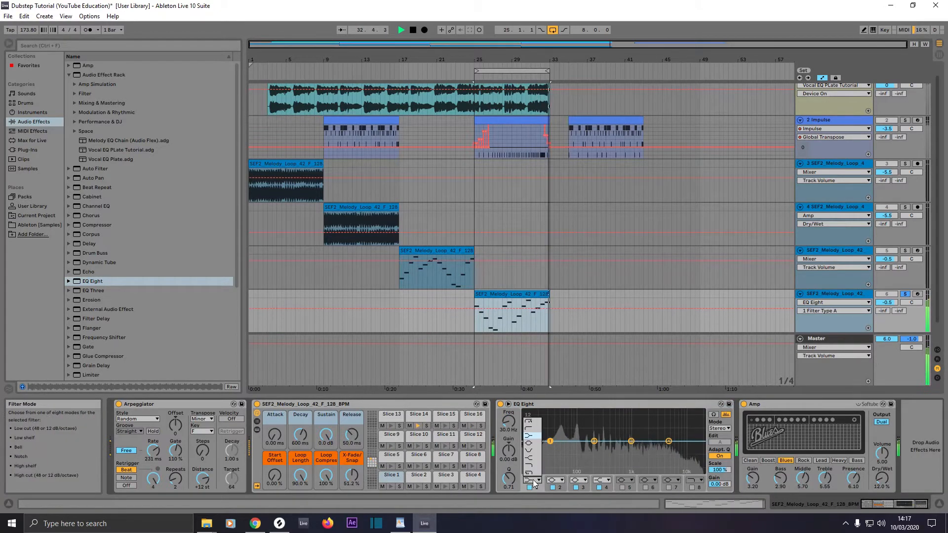
click(530, 423)
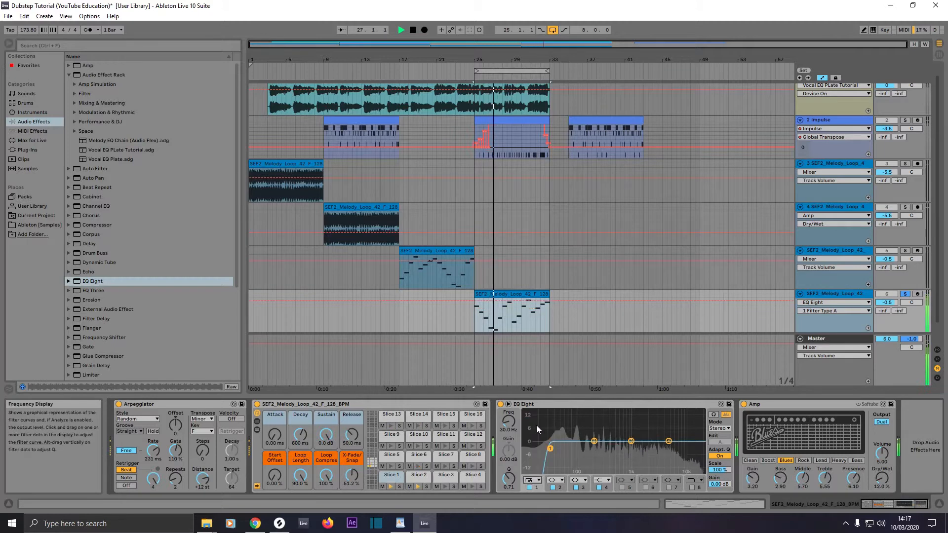
Step: Move EQ Eight's band 4 to 18.0 kHz and change its filter mode to the steep high cut
drag(668, 441, 674, 441)
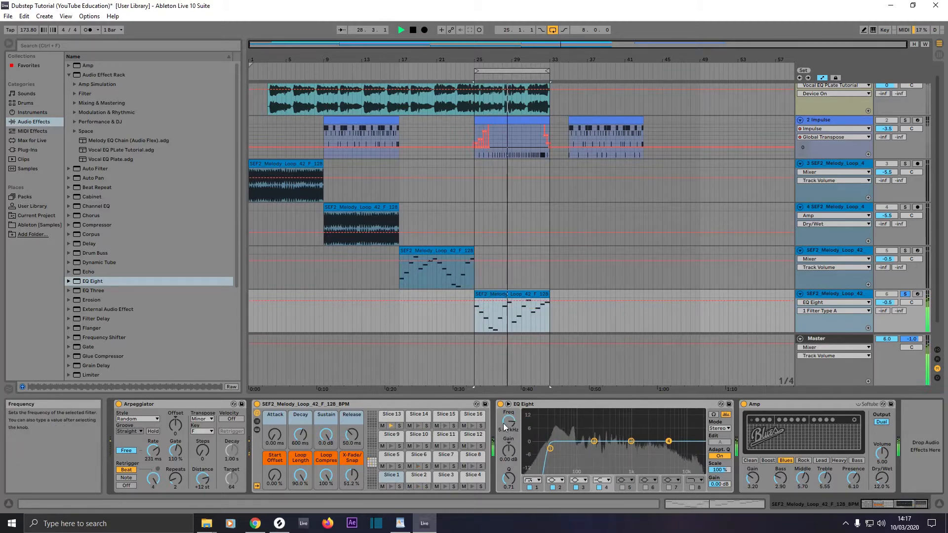
drag(508, 422, 508, 410)
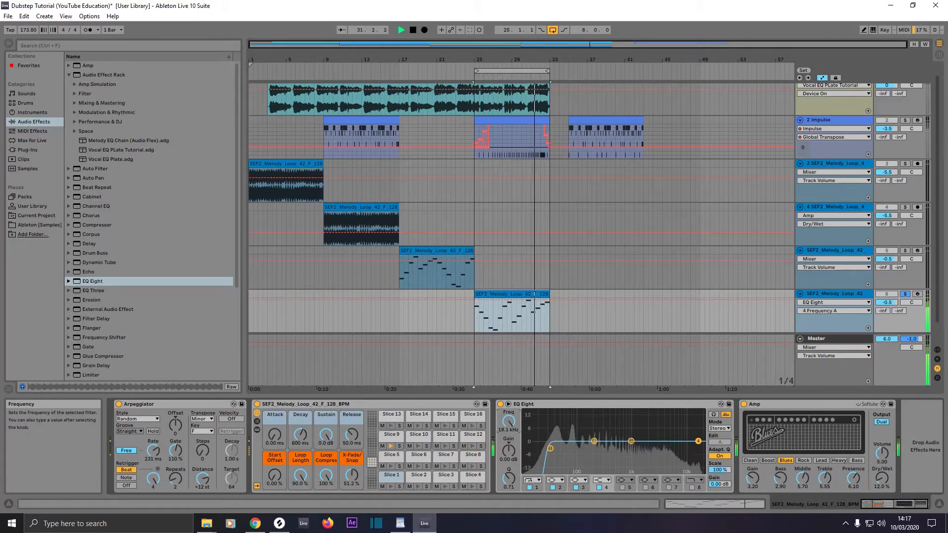
drag(508, 410, 508, 408)
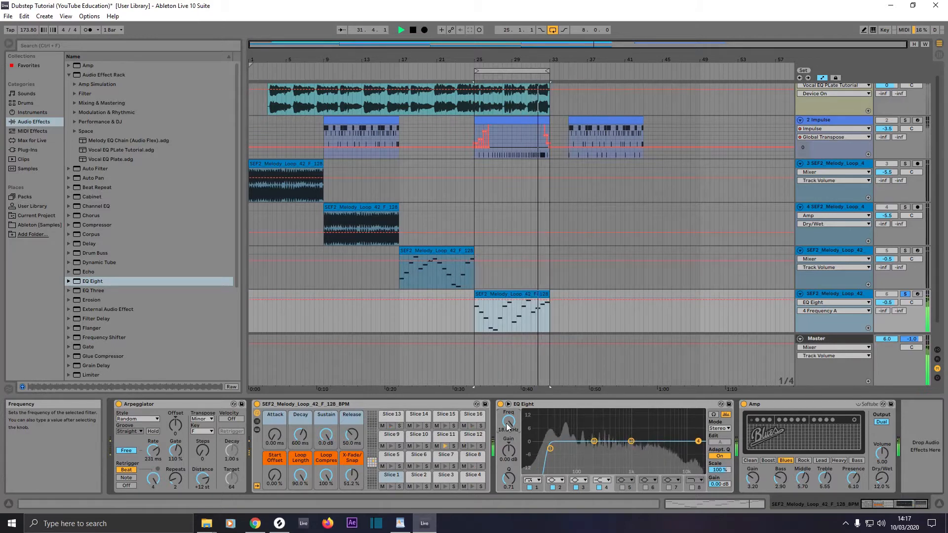
click(602, 483)
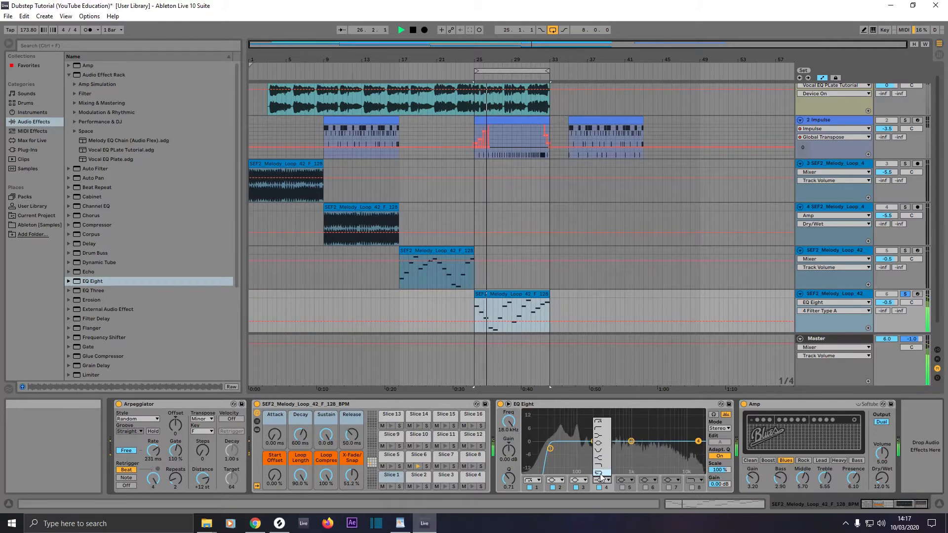
click(599, 473)
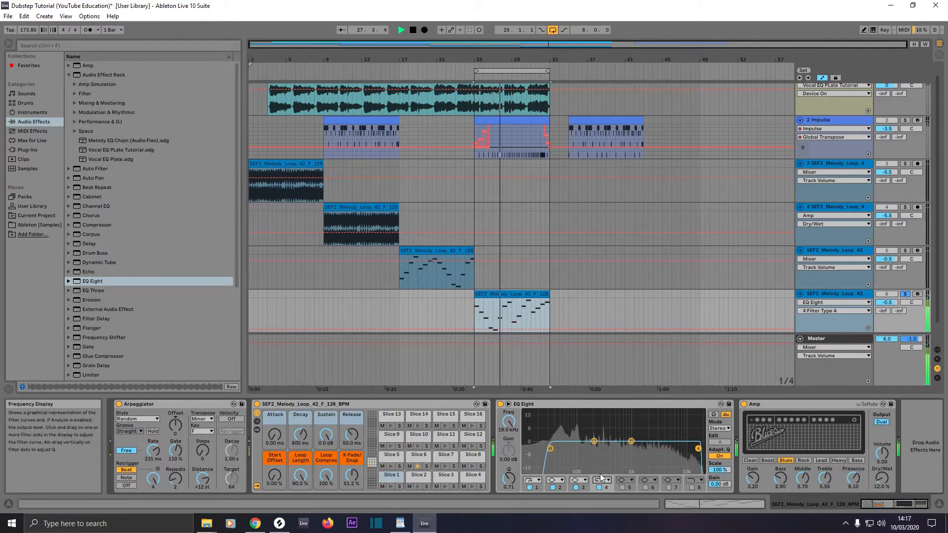
Step: Set EQ Eight's Scale to 105% and its output Gain to -0.30 dB
drag(719, 470, 719, 467)
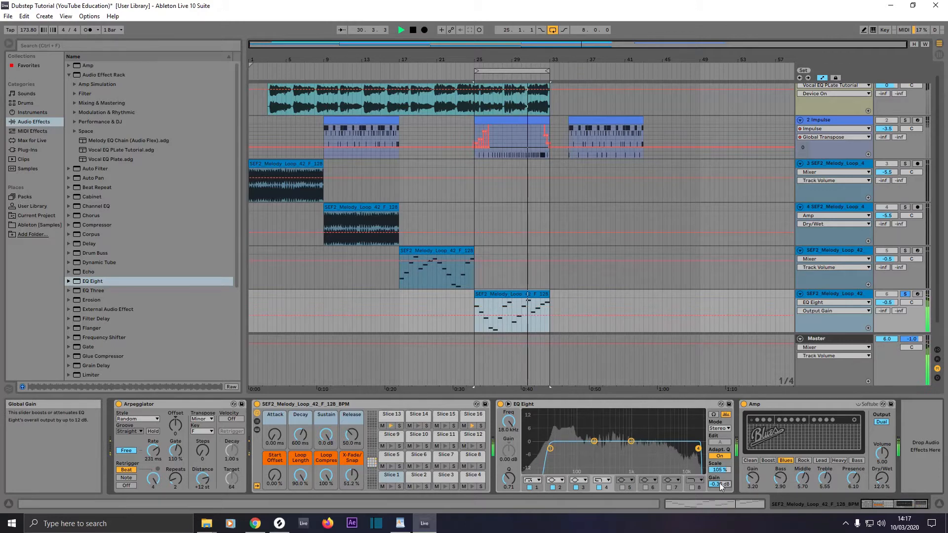
drag(719, 483, 719, 486)
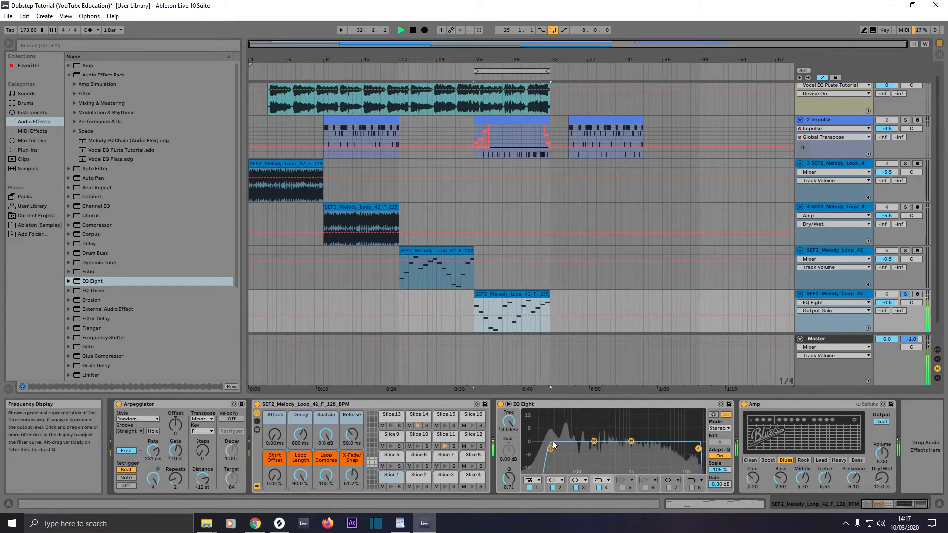
Step: Set the arrangement's fixed grid to 1 Bar and turn on Draw Mode
key(z)
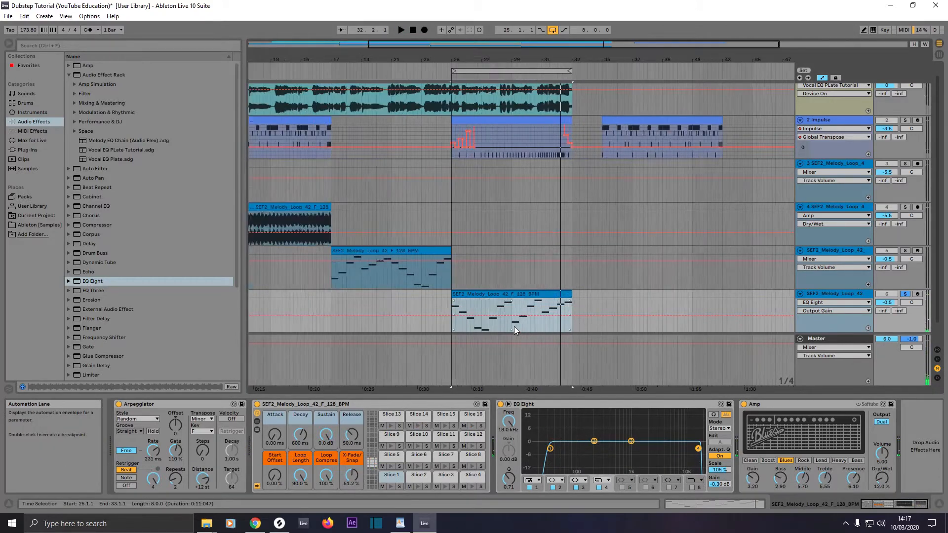
right_click(562, 326)
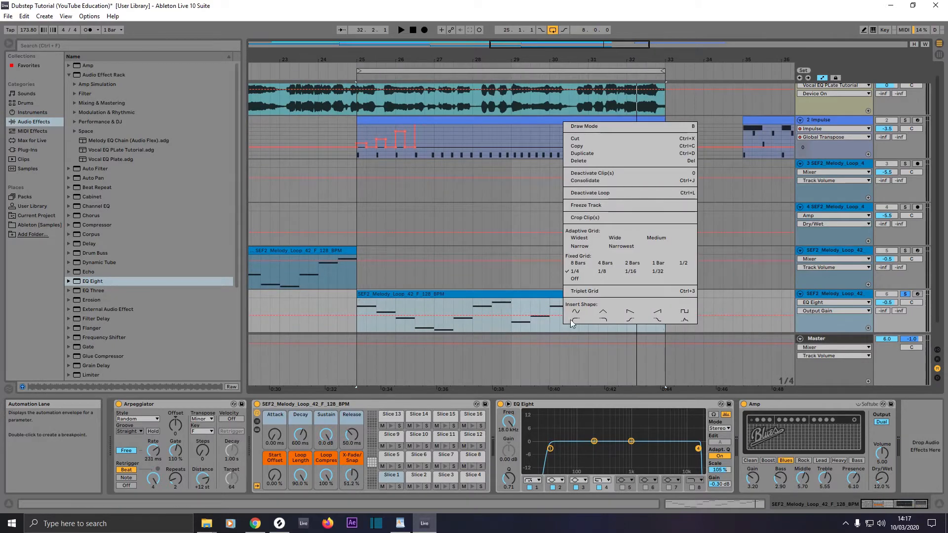
click(662, 264)
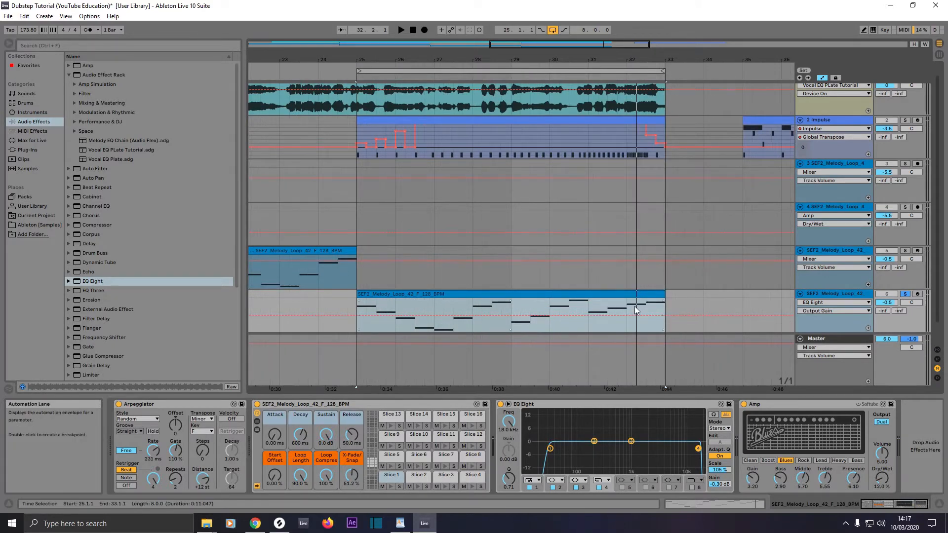
key(b)
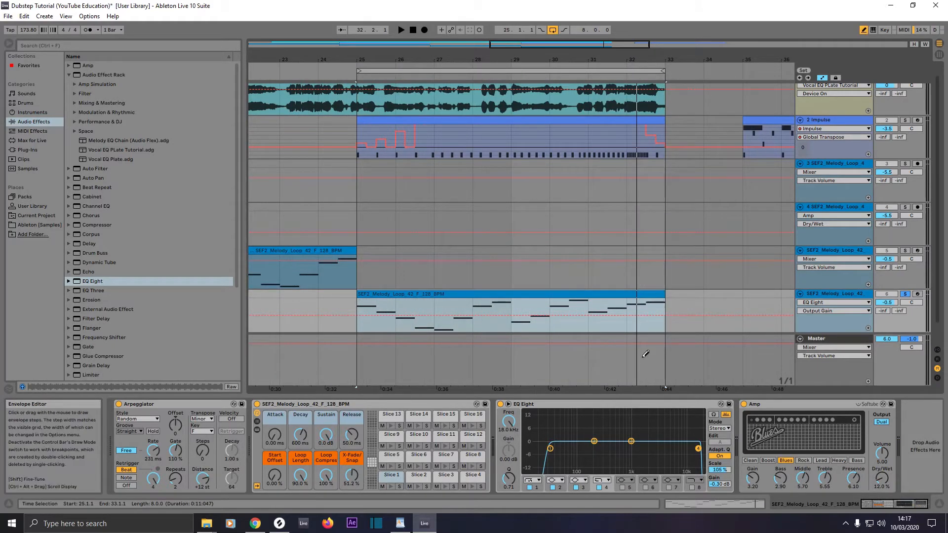
Step: Draw rising stepped automation for EQ Eight's band 4 frequency over the bar 25–33 clip, starting near 505 Hz, and switch the grid to 1/2
right_click(508, 423)
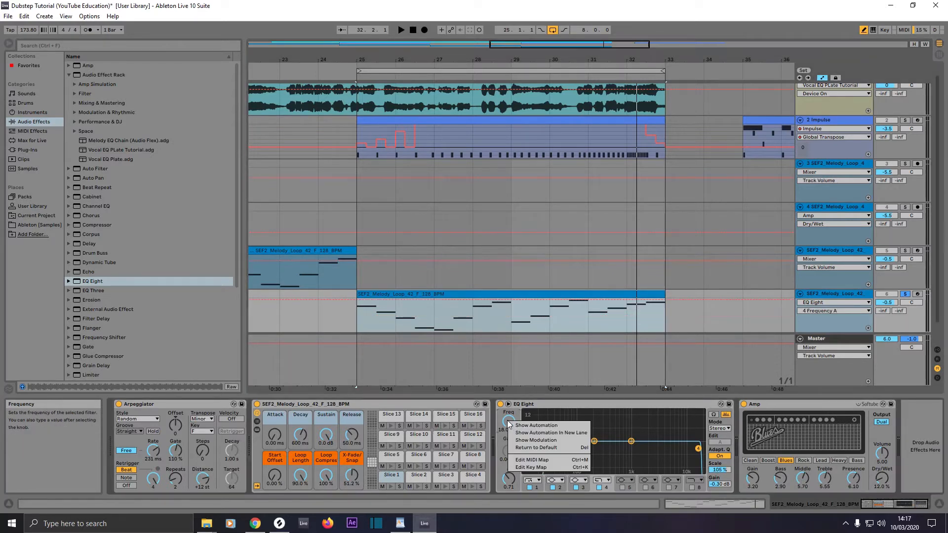
click(528, 425)
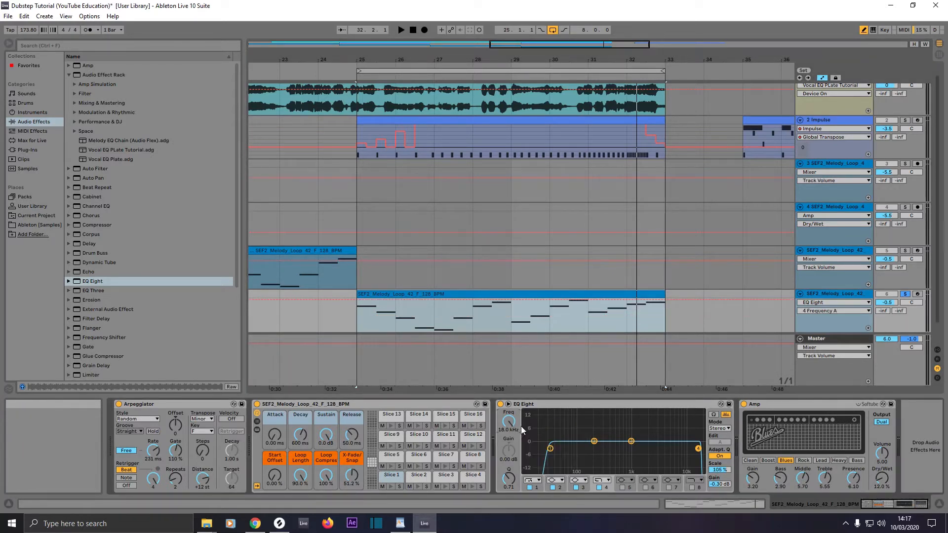
click(613, 298)
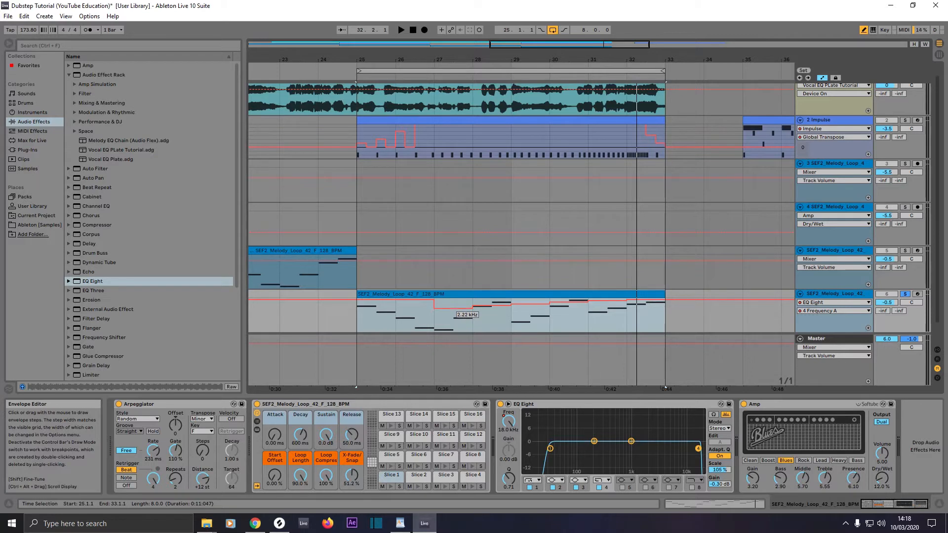
right_click(436, 309)
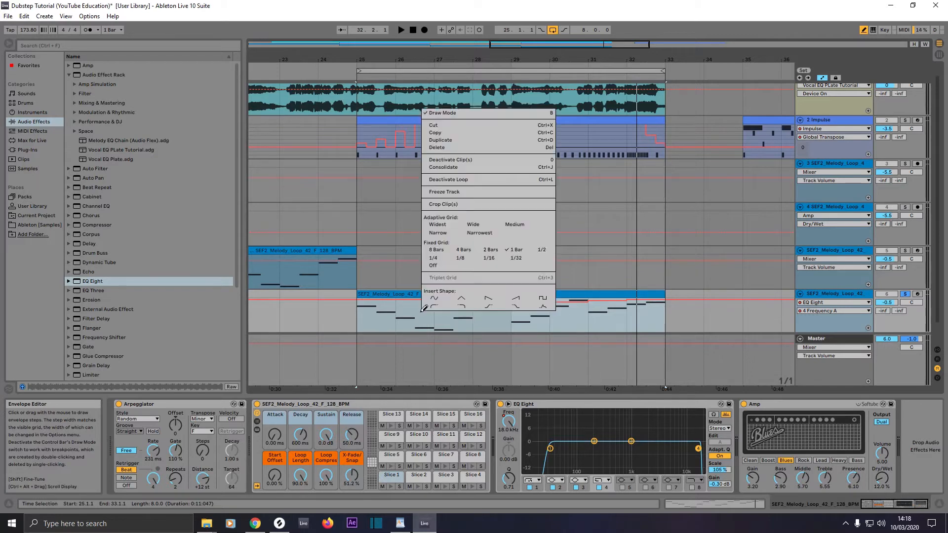
click(539, 257)
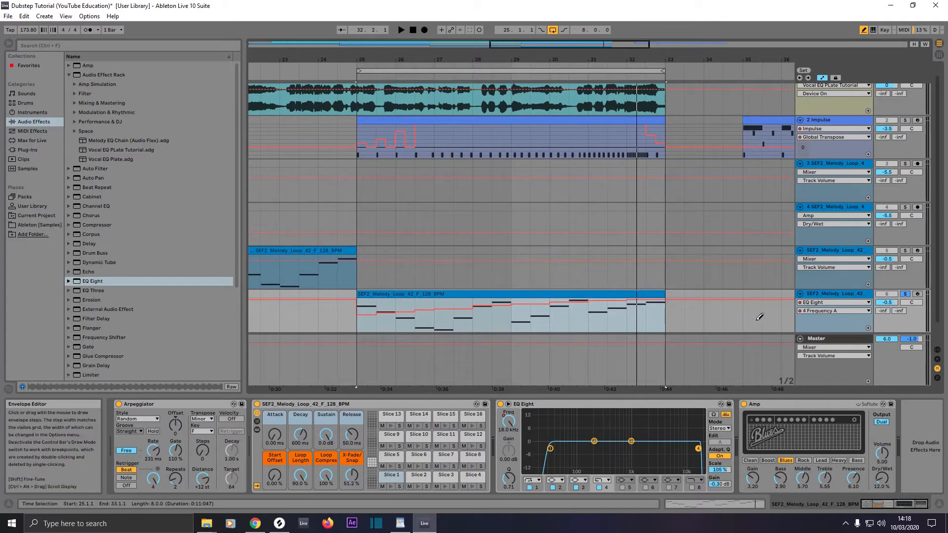
Step: Draw stepped Track Volume automation on the arpeggiated slice track, starting at 5.0 dB at bar 25 and descending across the clip, and leave Draw Mode
right_click(887, 307)
click(831, 307)
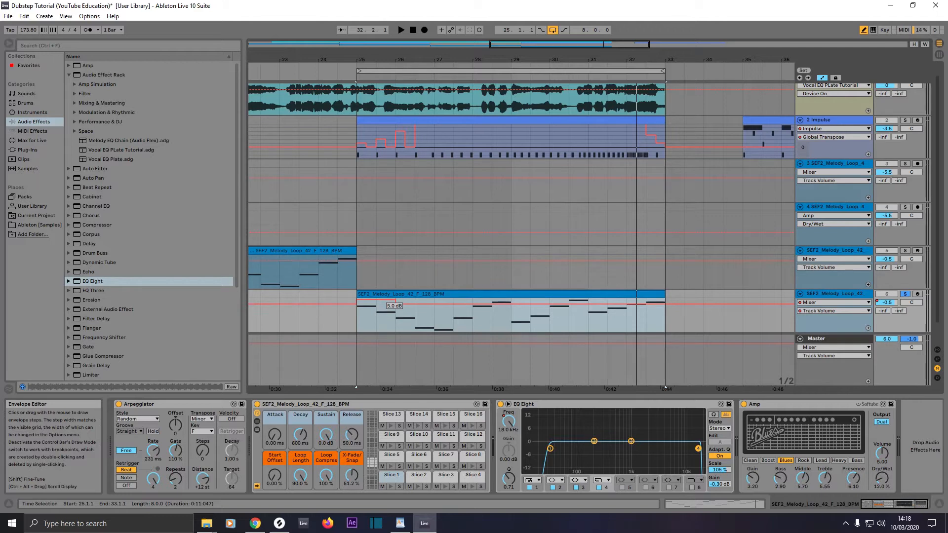
drag(405, 304, 404, 302)
click(440, 303)
drag(443, 304, 504, 300)
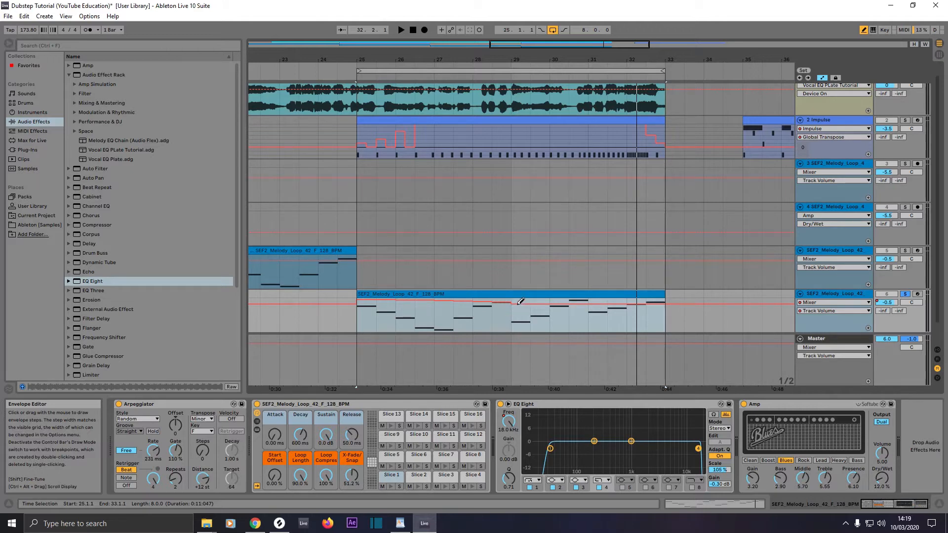
drag(521, 304, 614, 304)
key(b)
Step: Play the looped section from bar 25 to check the filter and volume automation
click(336, 323)
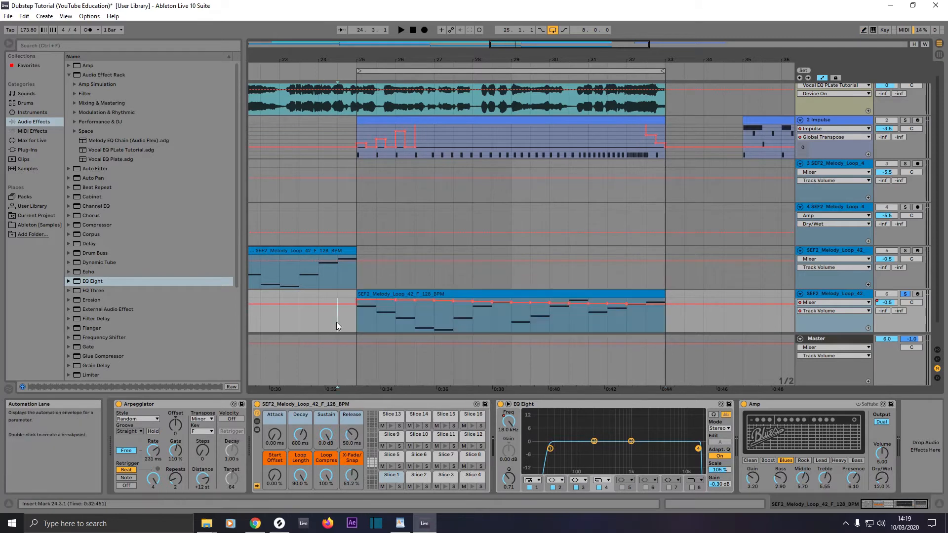
key(space)
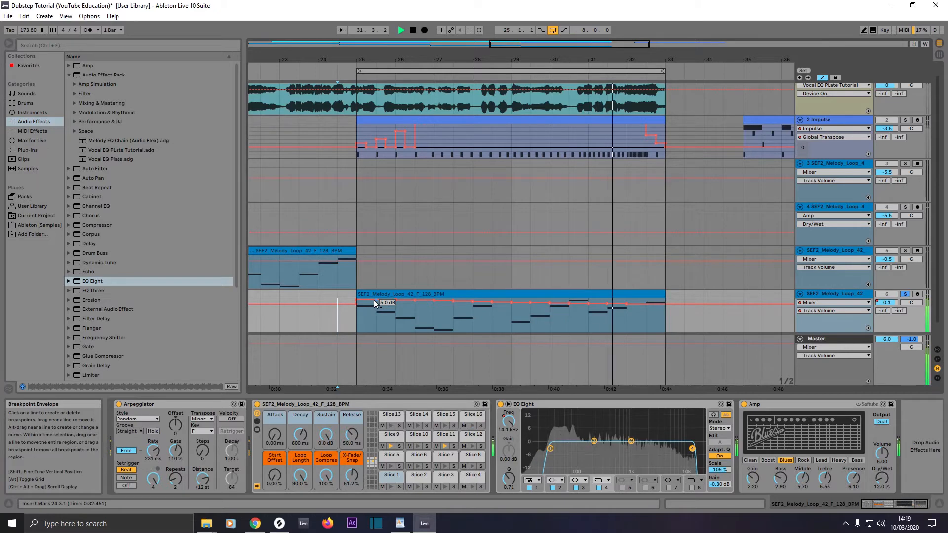
key(space)
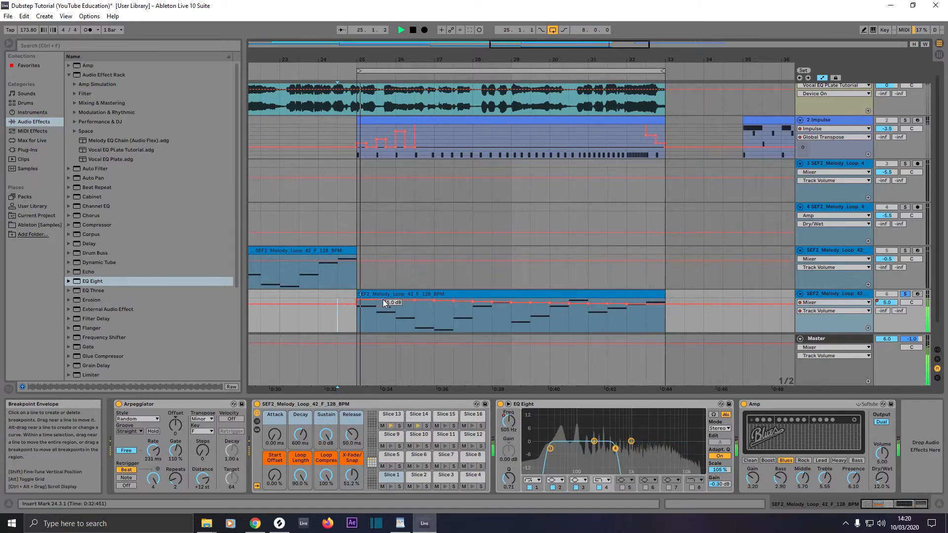
Step: Fold the four melody loop tracks, 3 to 6, in the arrangement
key(minus)
key(minus)
key(minus)
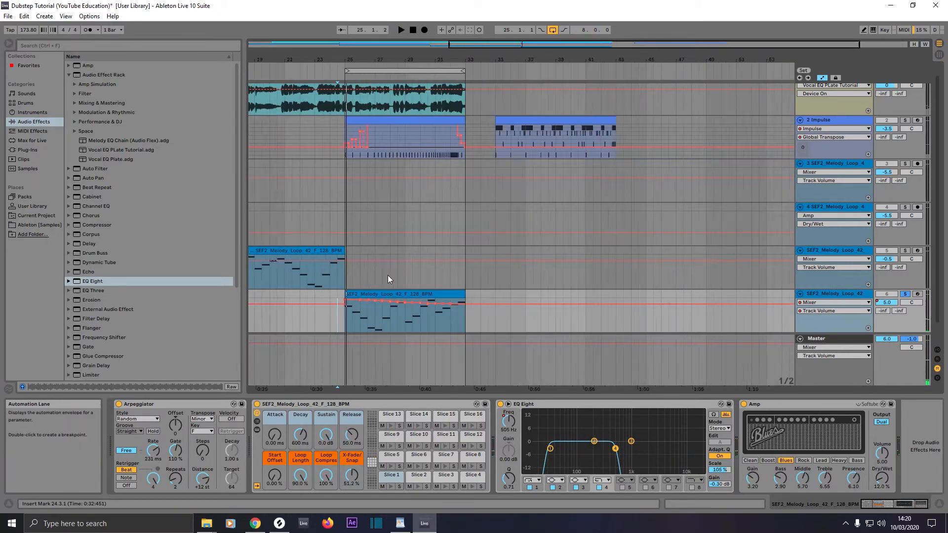
click(800, 293)
click(797, 259)
click(800, 218)
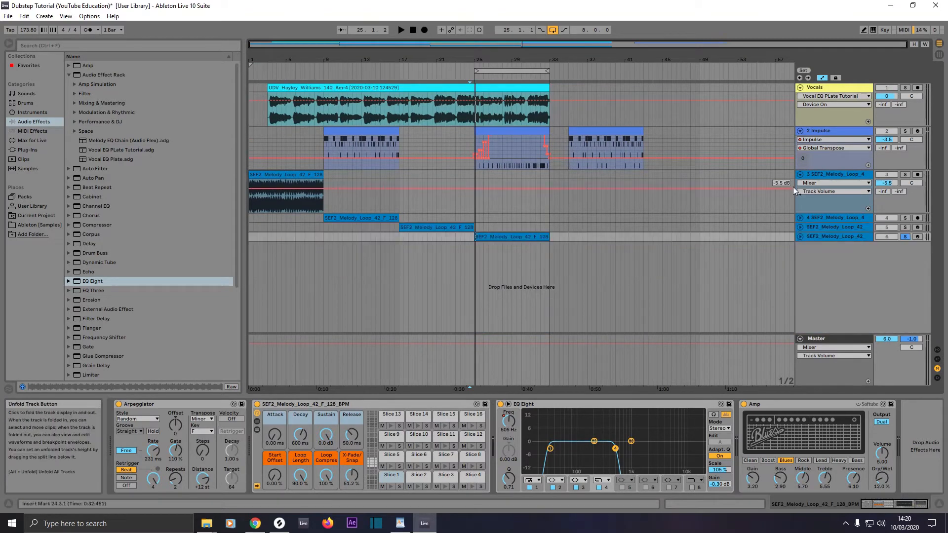
click(800, 174)
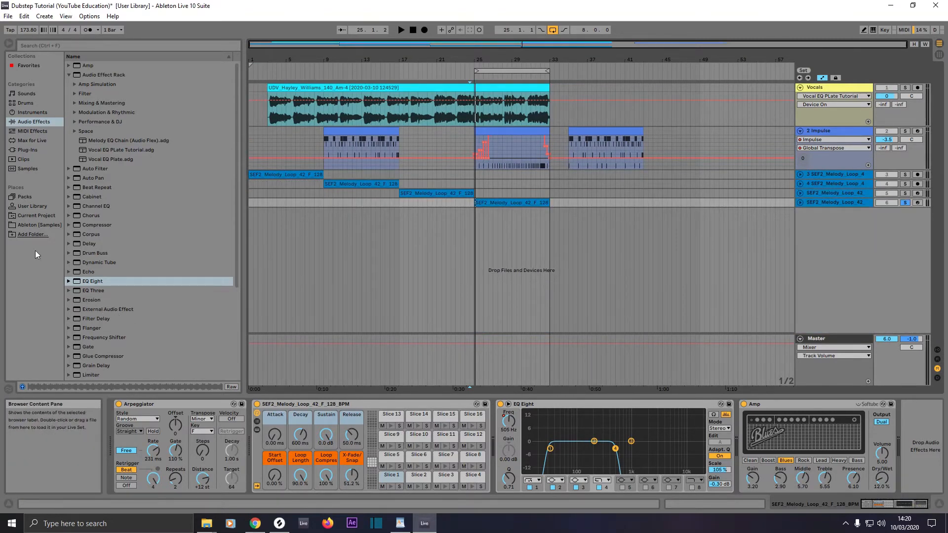
Step: Browse the Ableton [Samples] place to the SEU4_Downlifters folder inside the Singomakers_EDM_Ultra_Pack_Vol.4 SFX folder
click(31, 225)
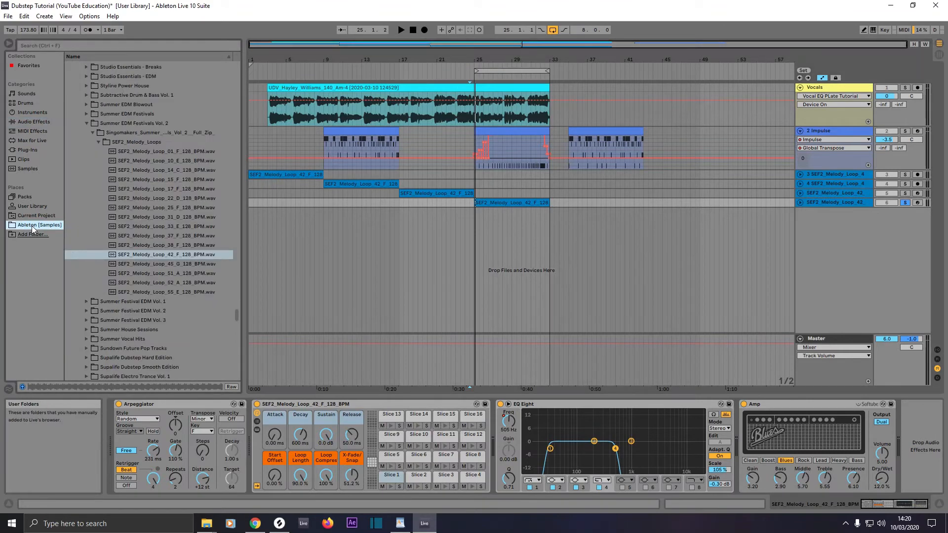
click(87, 123)
drag(237, 324, 227, 63)
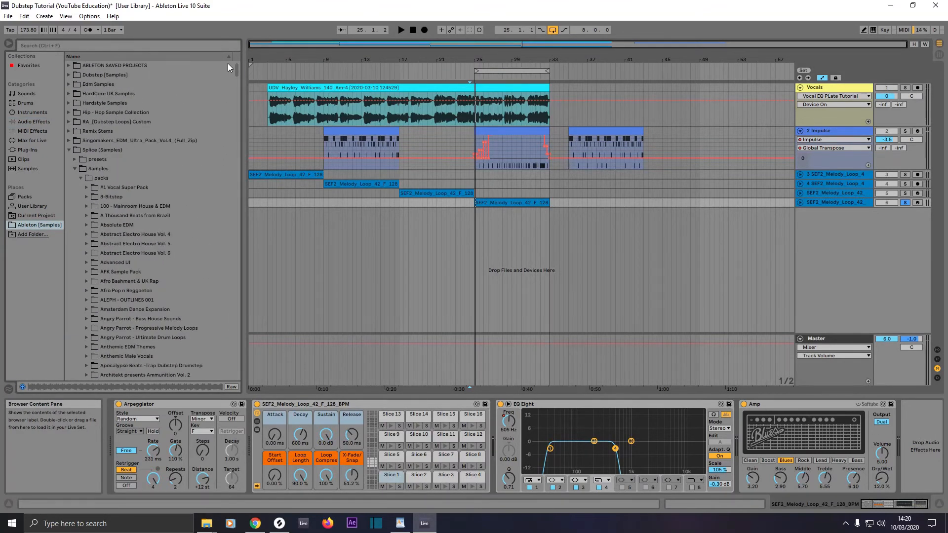
click(76, 168)
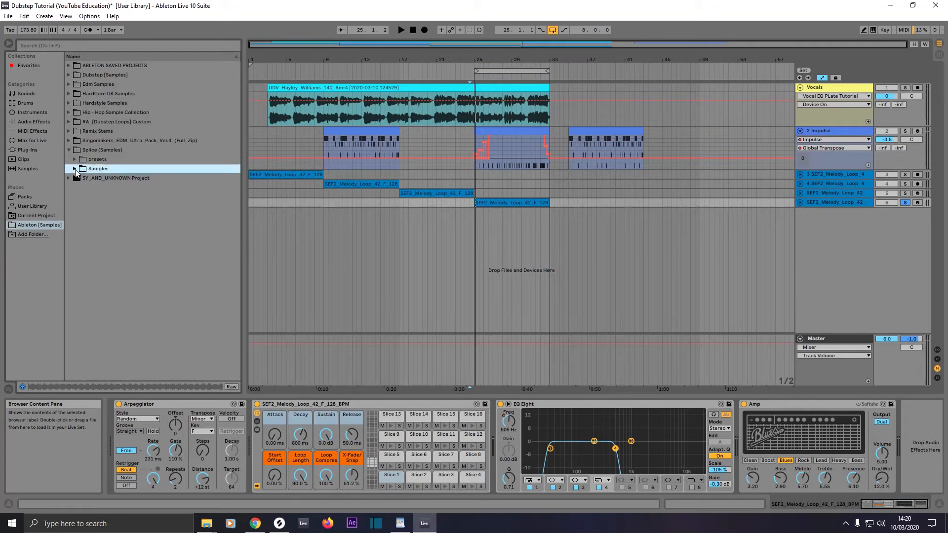
click(69, 141)
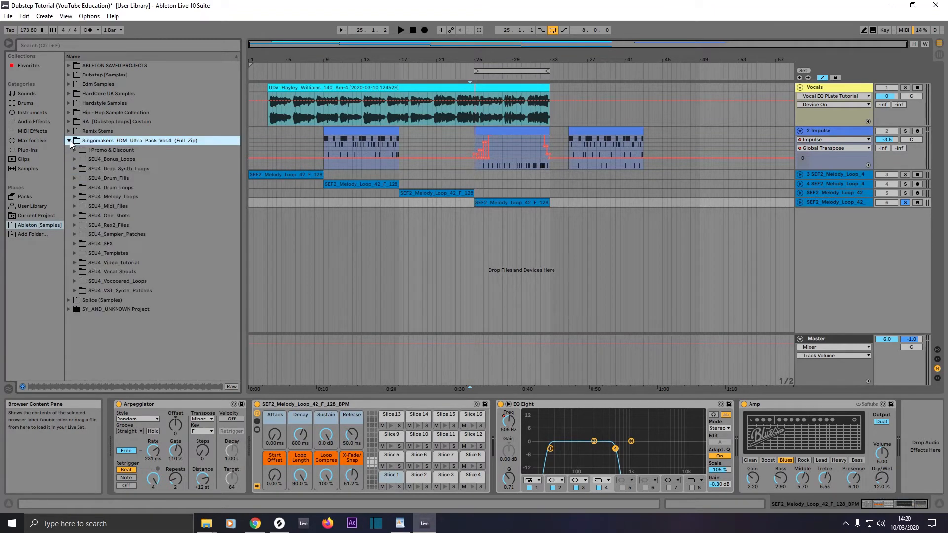
click(76, 243)
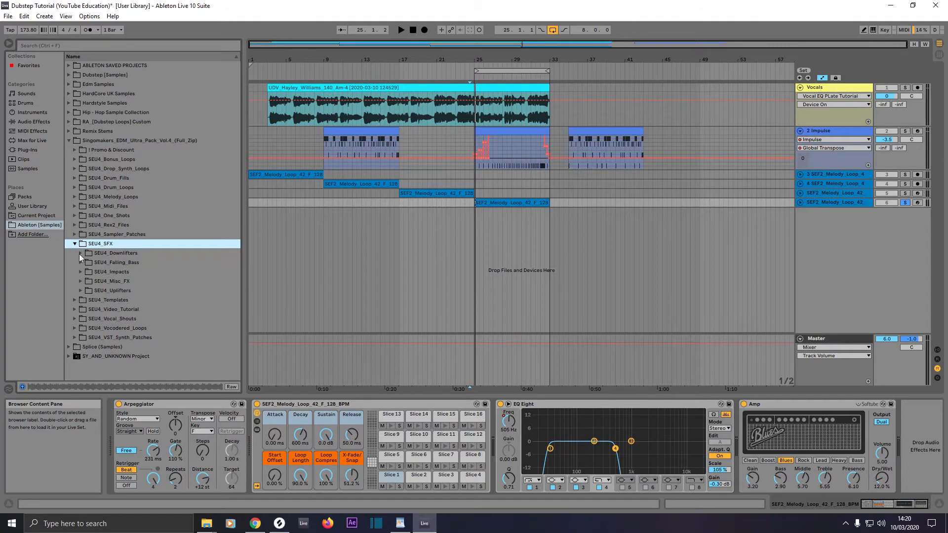
click(79, 254)
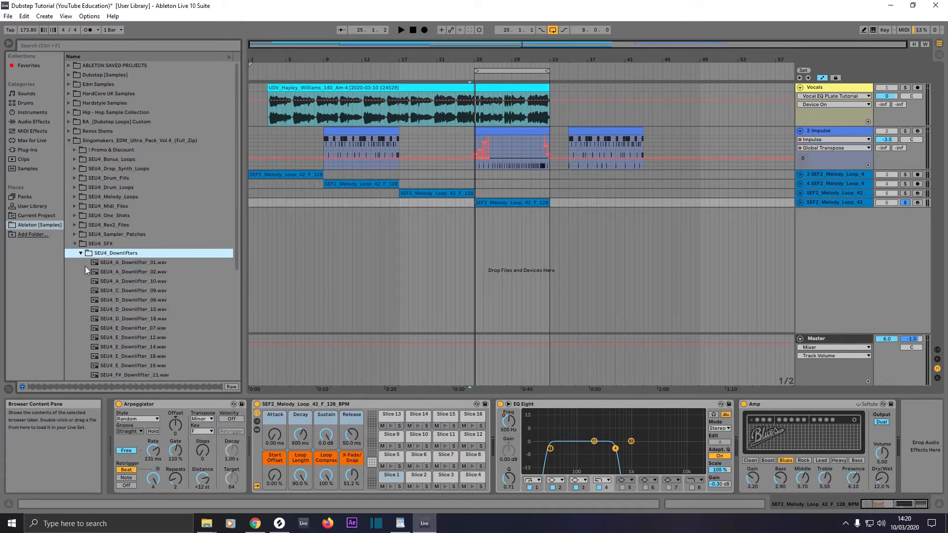
Step: Preview the downlifter samples, add SEU4_D_Downlifter_16.wav on a new audio track at bar 1, and set the track's volume to -12.5 dB
click(123, 327)
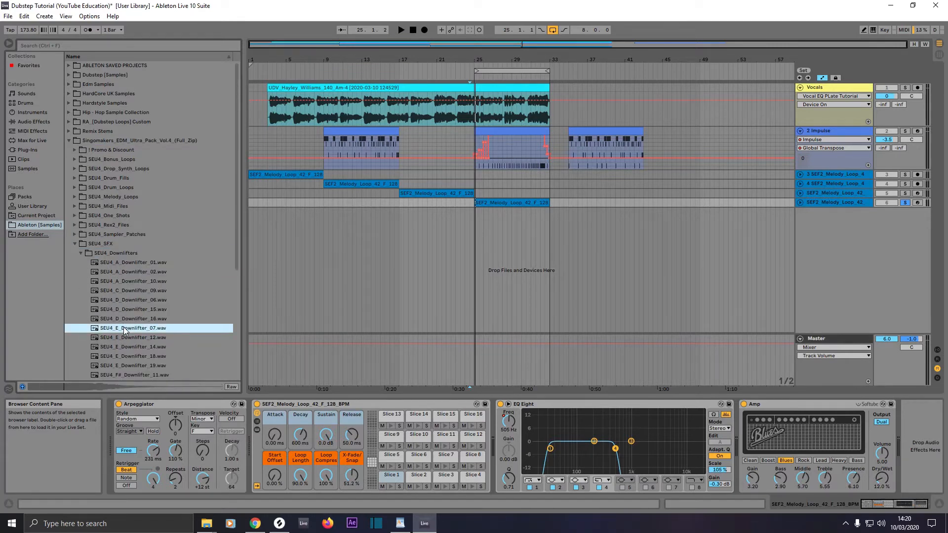
click(126, 319)
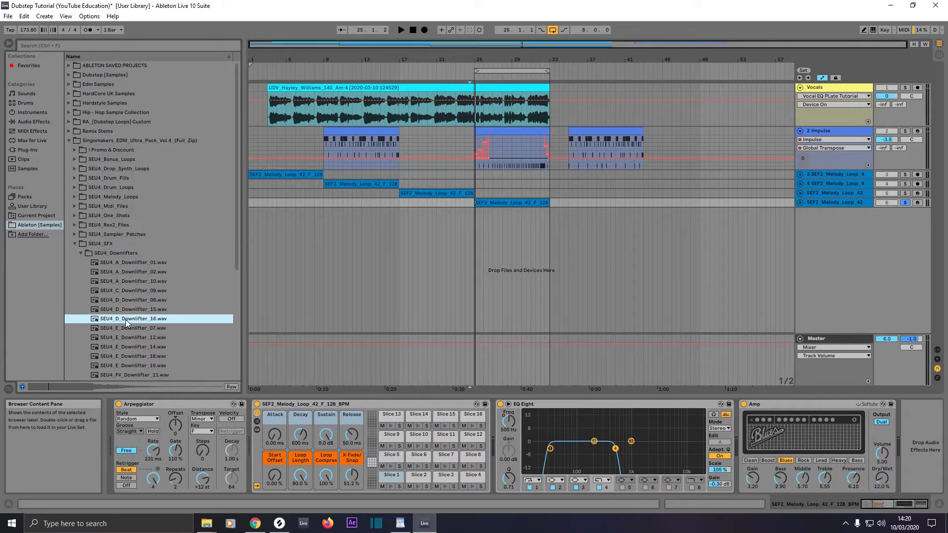
drag(125, 319, 250, 224)
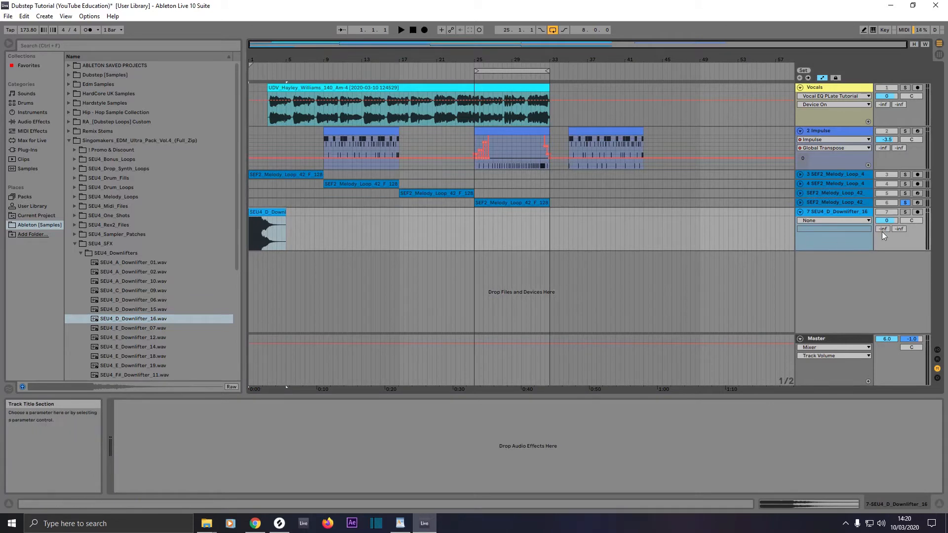
drag(887, 220, 887, 244)
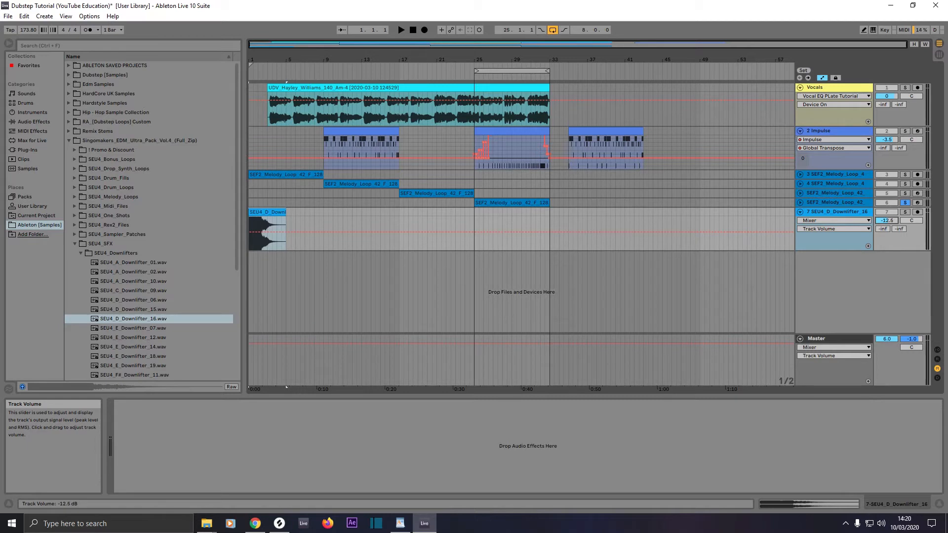
Step: Unsolo track 6 and play from bar 1 to hear the downlifter together with the other tracks
key(space)
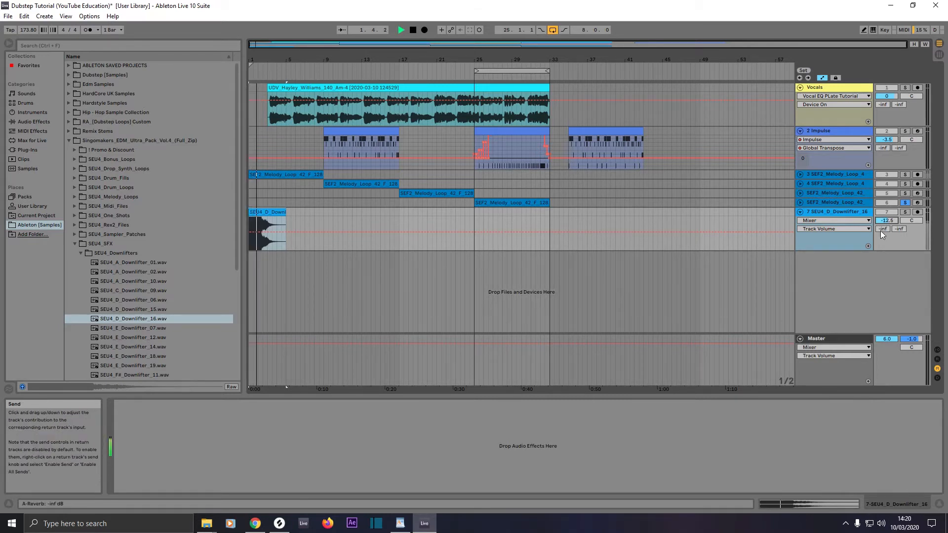
click(906, 202)
key(space)
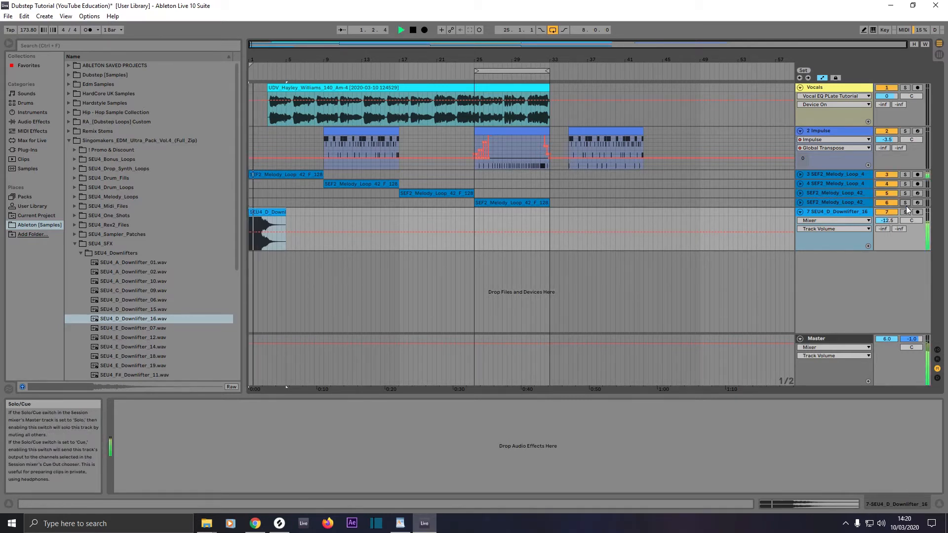
key(space)
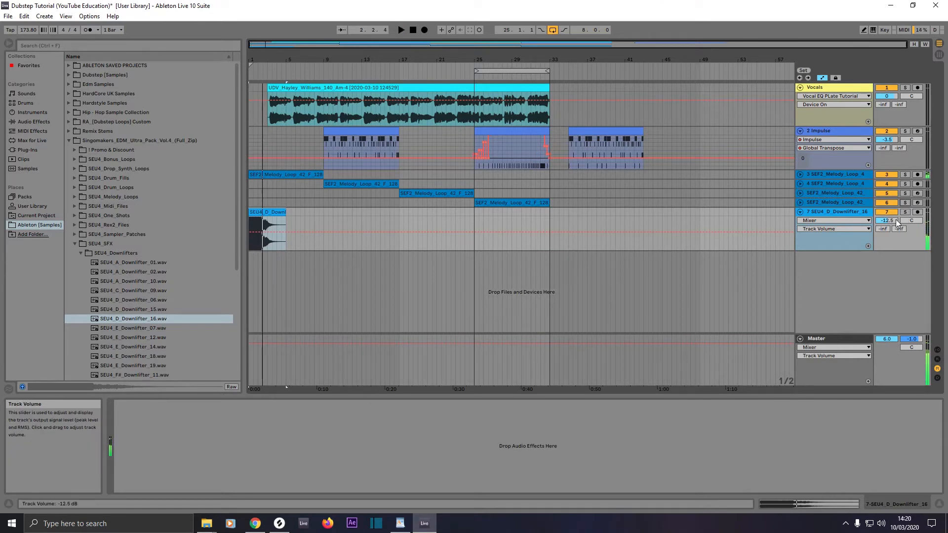
Step: Balance the downlifter track against the mix during repeated playback from bar 1, settling its volume at -14.0 dB
drag(888, 220, 889, 223)
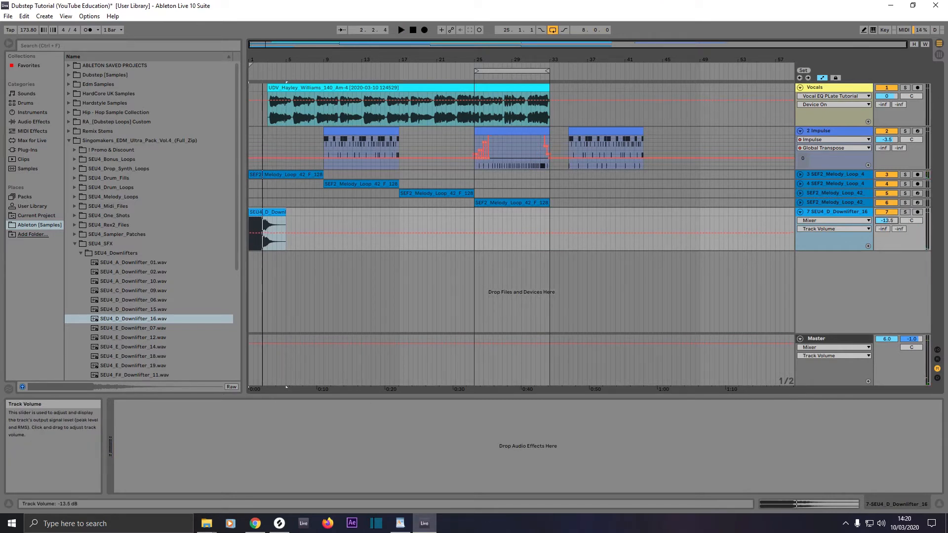
key(space)
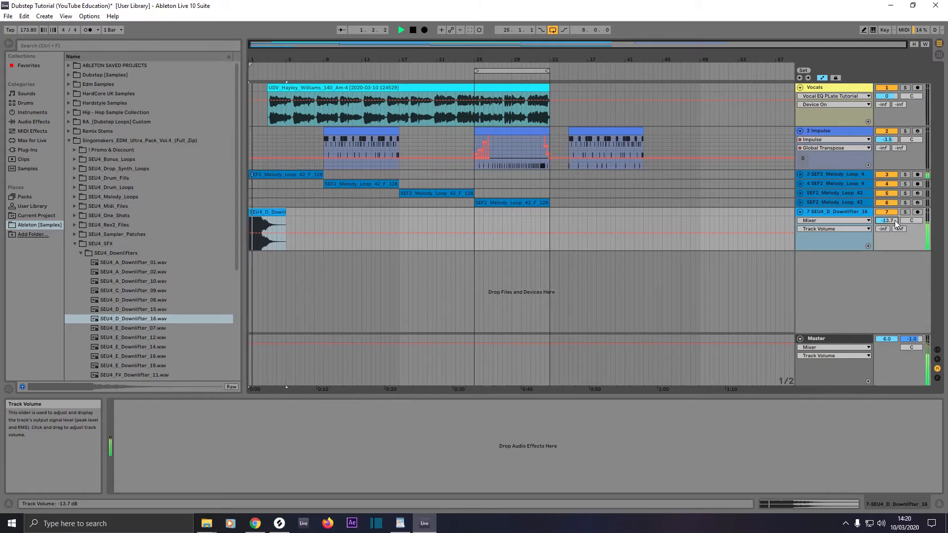
drag(894, 220, 895, 225)
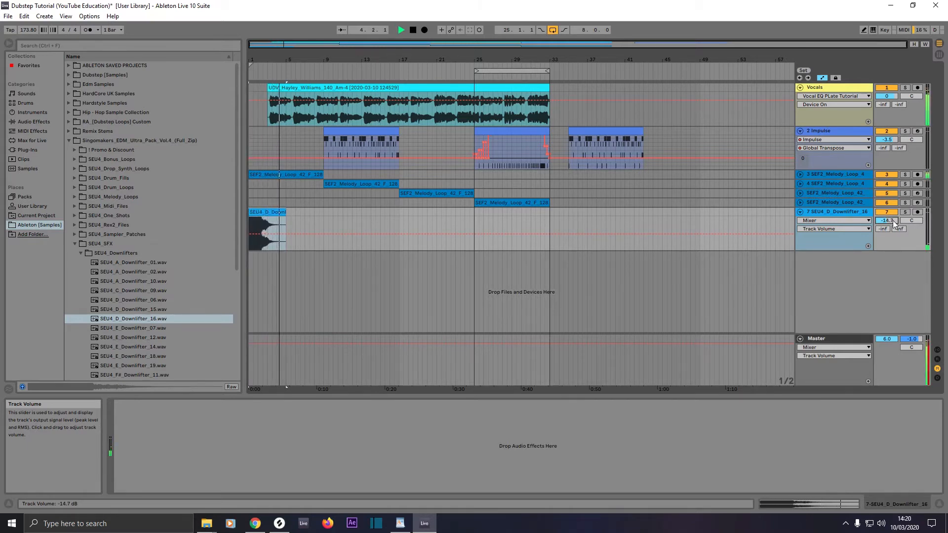
key(space)
key(space)
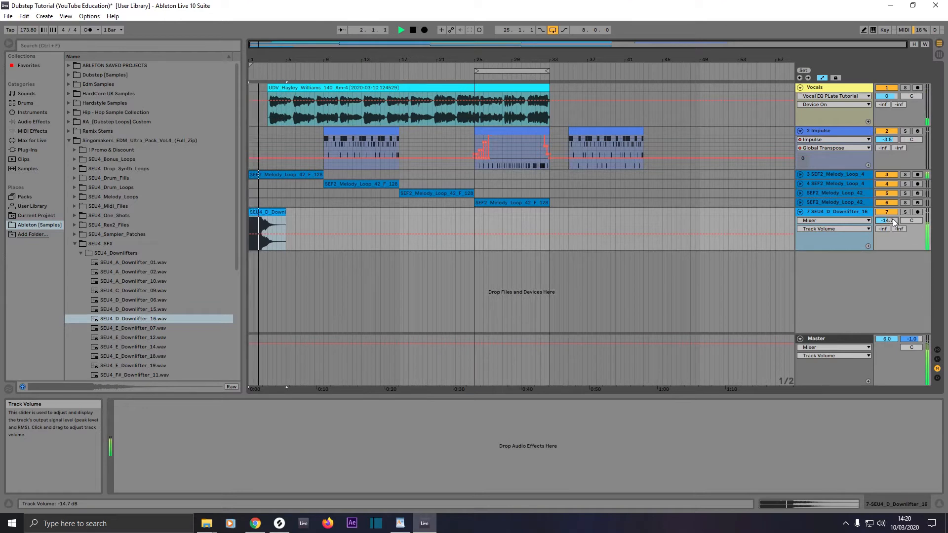
drag(891, 218, 891, 215)
key(space)
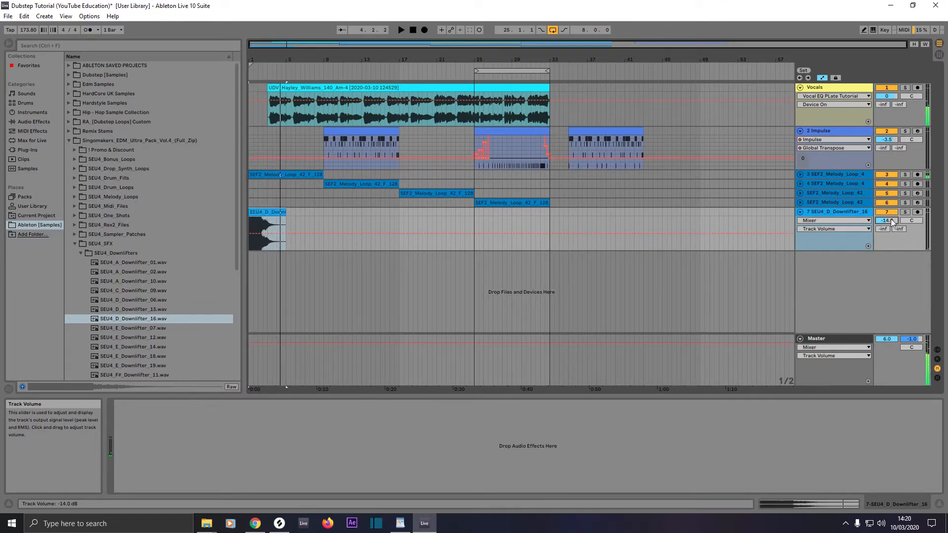
key(space)
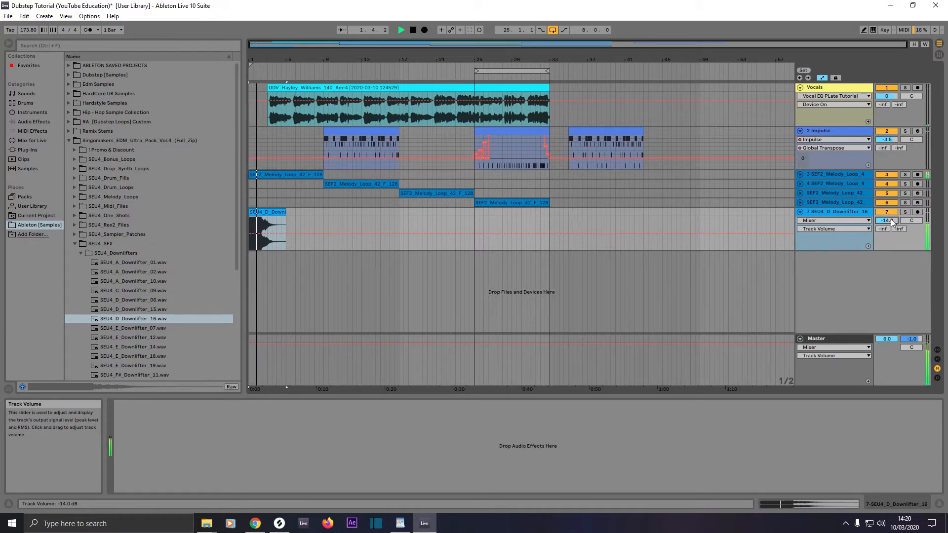
key(space)
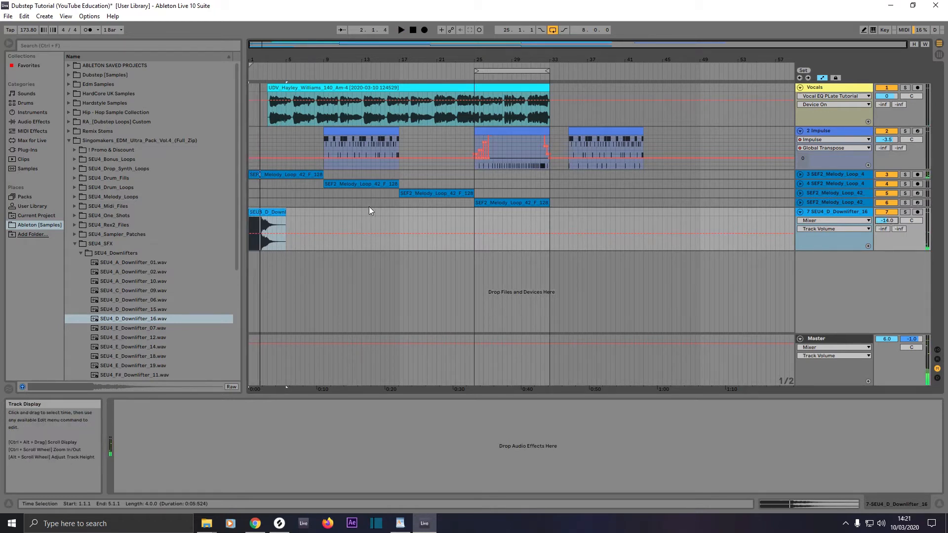
Step: Copy the downlifter clip to bars 17 and 33, shortening the last copy to two bars
drag(270, 221, 566, 213)
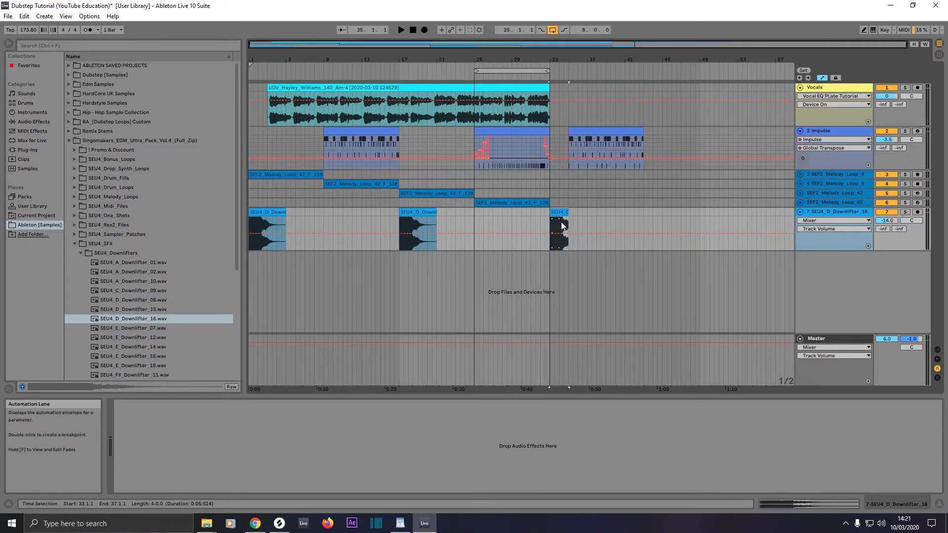
Step: Add SEU4_Impact_10.wav from the SEU4_Impacts folder on a new audio track at bar 1 and set its volume to -1.0 dB
click(75, 244)
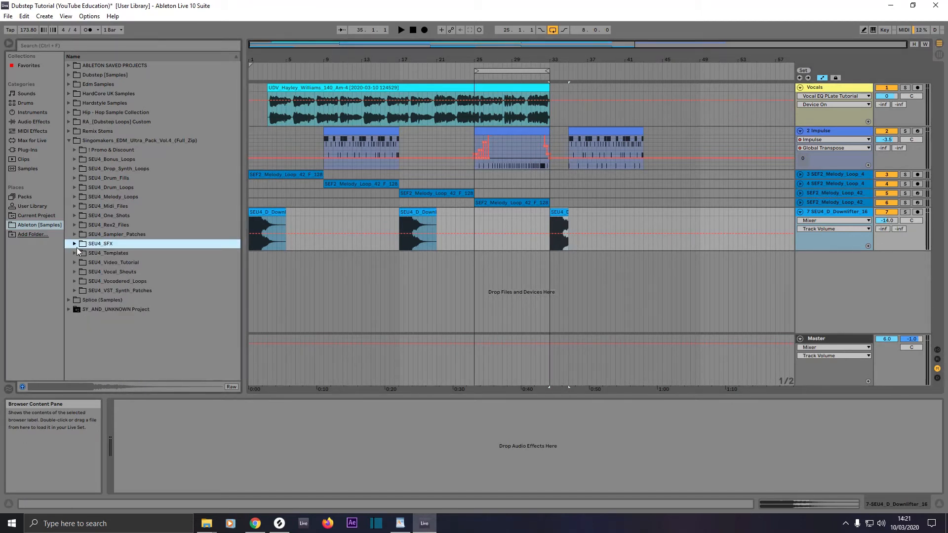
click(74, 244)
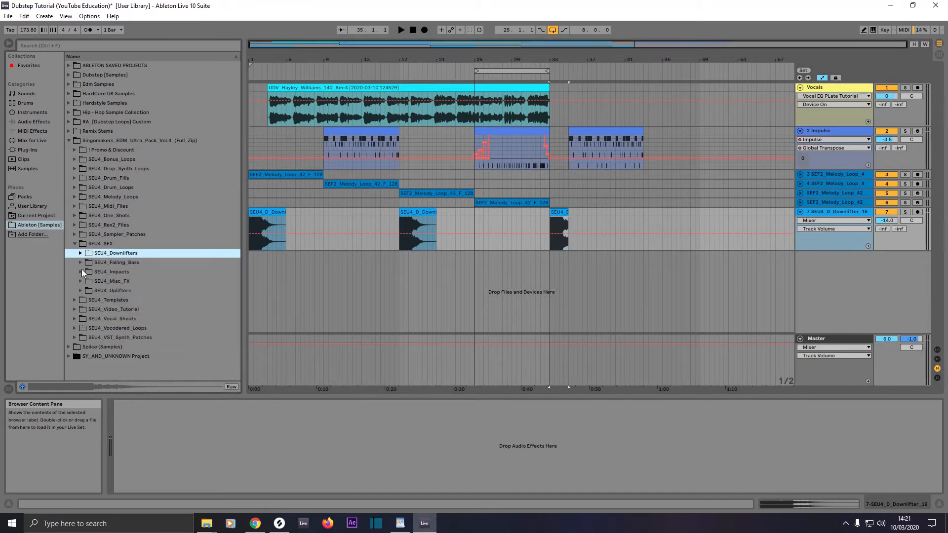
click(80, 272)
click(106, 291)
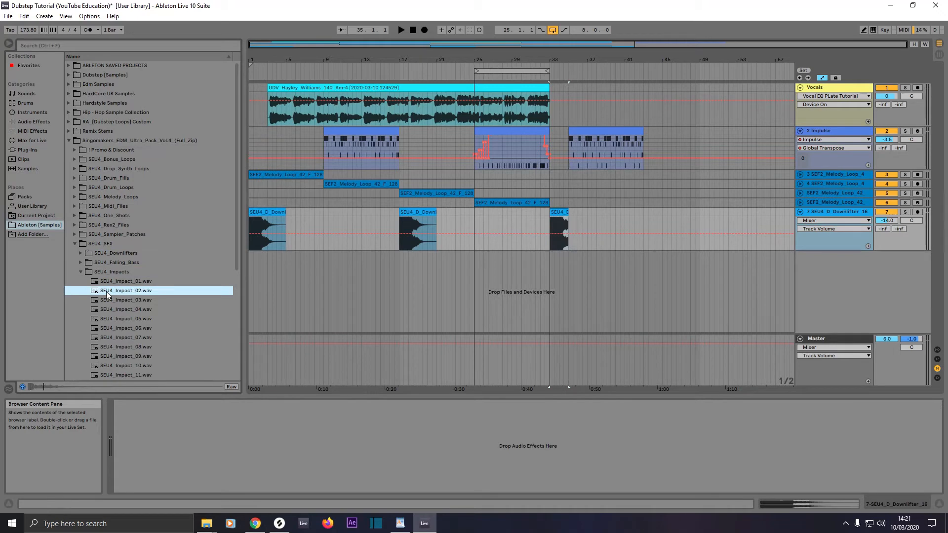
click(122, 366)
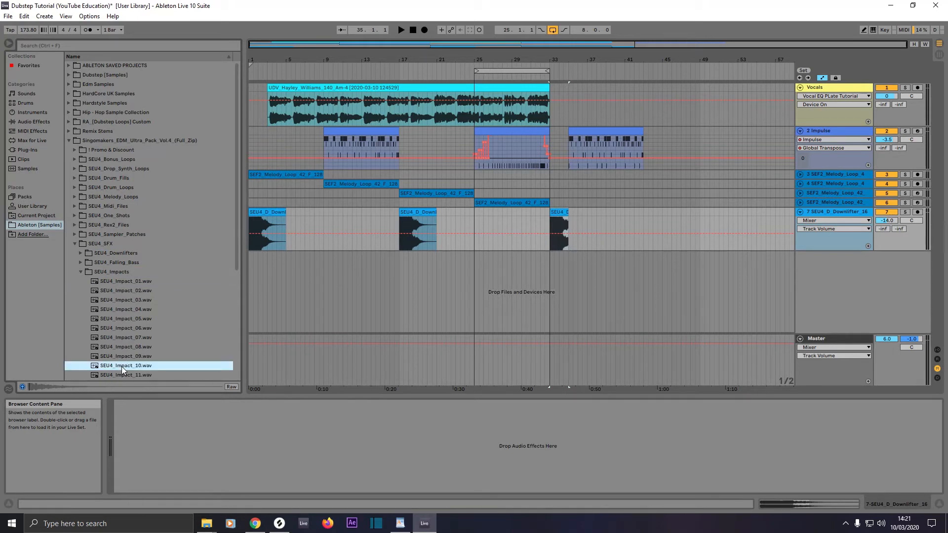
drag(121, 366, 256, 264)
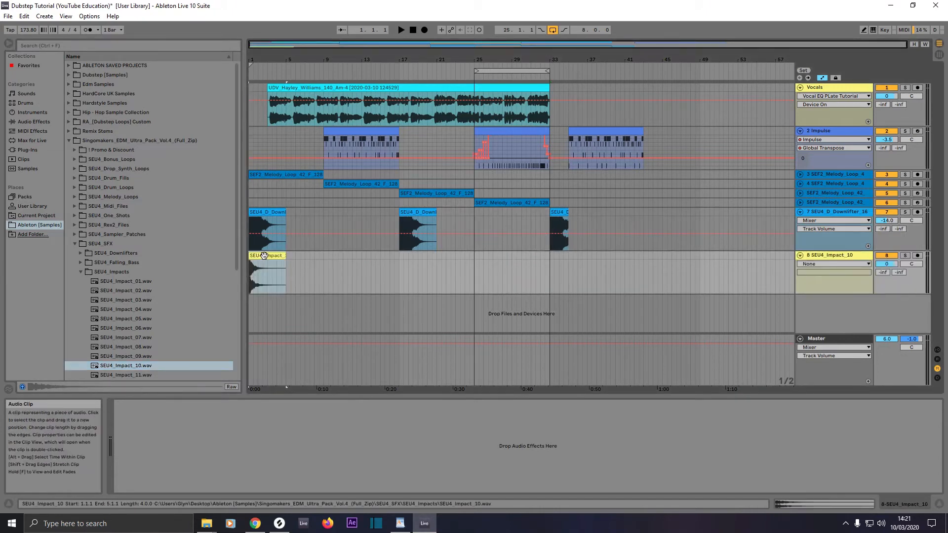
drag(888, 265, 888, 269)
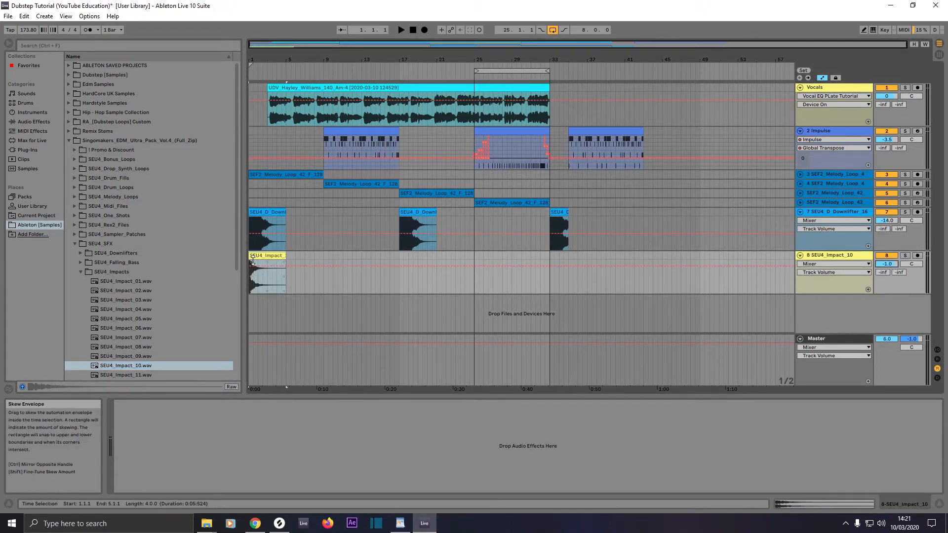
Step: Copy the impact clip to bars 17 and 33, with the last copy two bars long, and fold the downlifter and impact tracks
drag(253, 260, 569, 257)
click(800, 212)
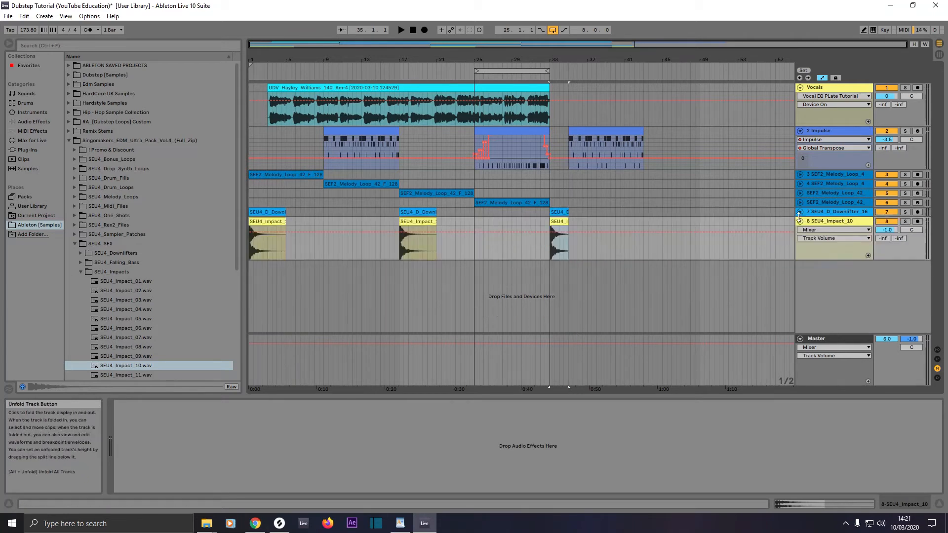
click(800, 221)
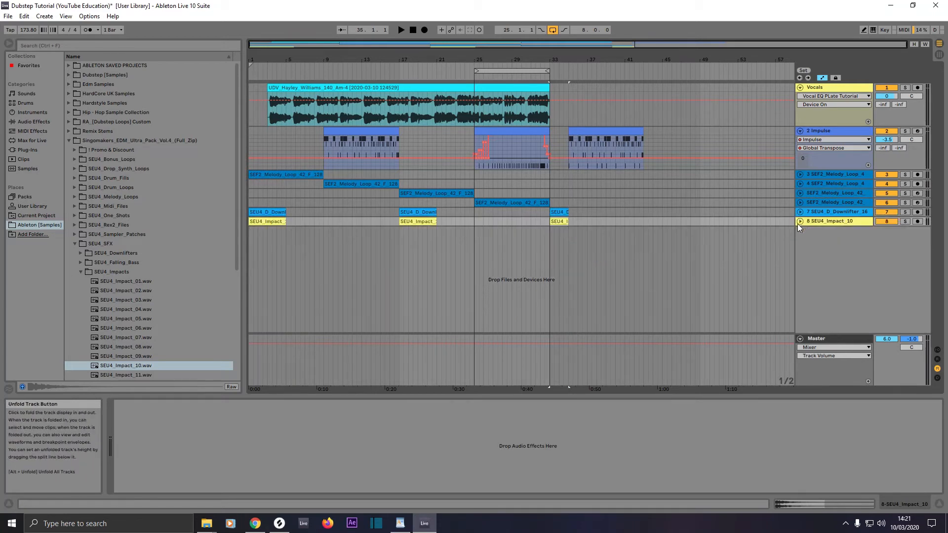
Step: Preview noise samples in the SEU4_Uplifters folder and place SEU4_128_BPM_8BAR_Noise_Uplifter_13.wav on a new audio track at bar 17
click(80, 272)
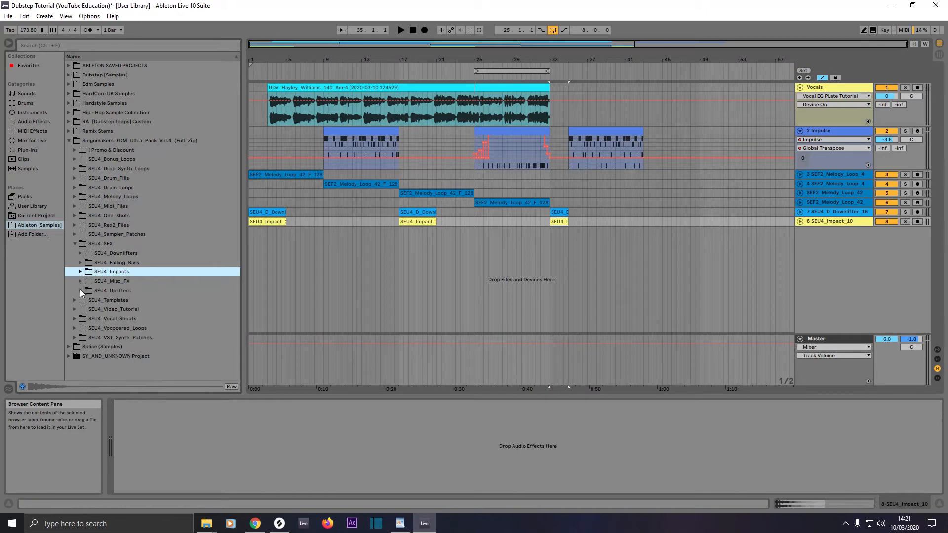
click(80, 291)
scroll(112, 309, down, 5)
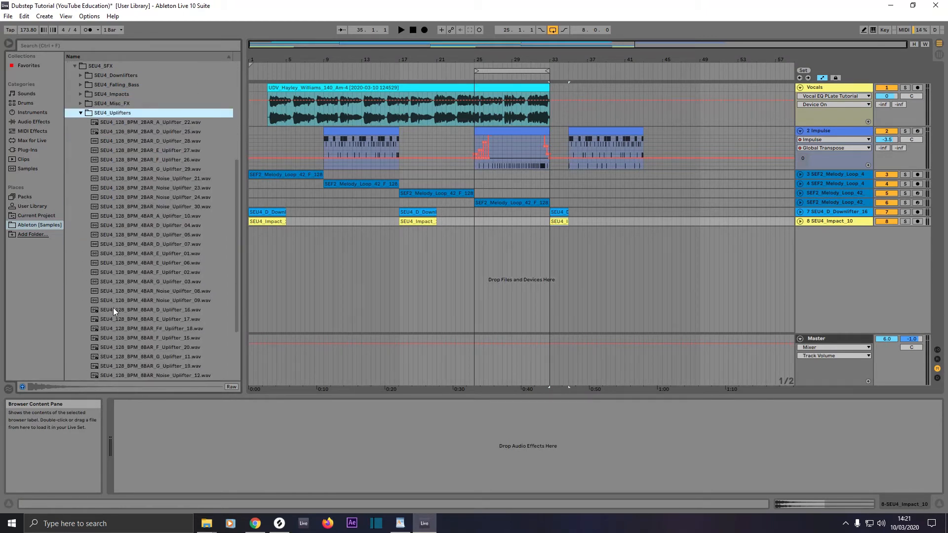
scroll(113, 309, down, 3)
click(145, 294)
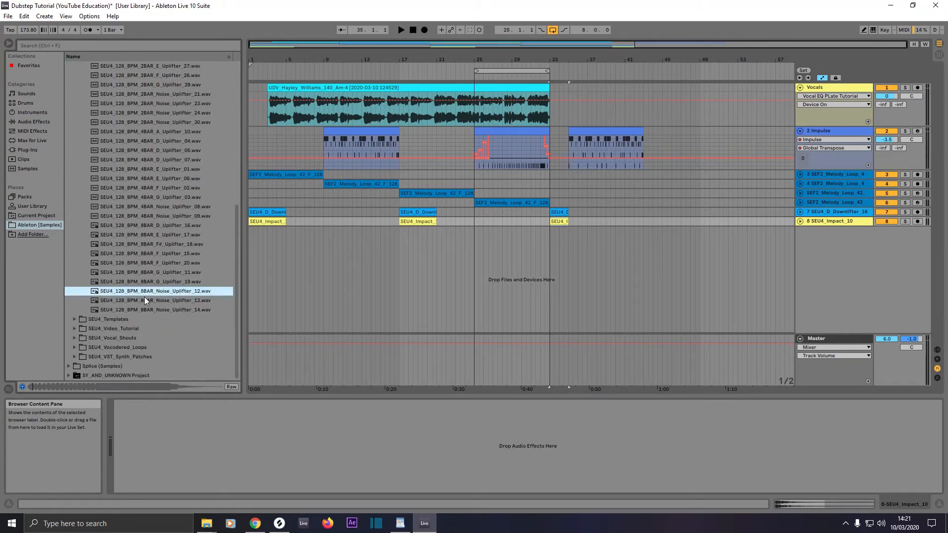
click(144, 297)
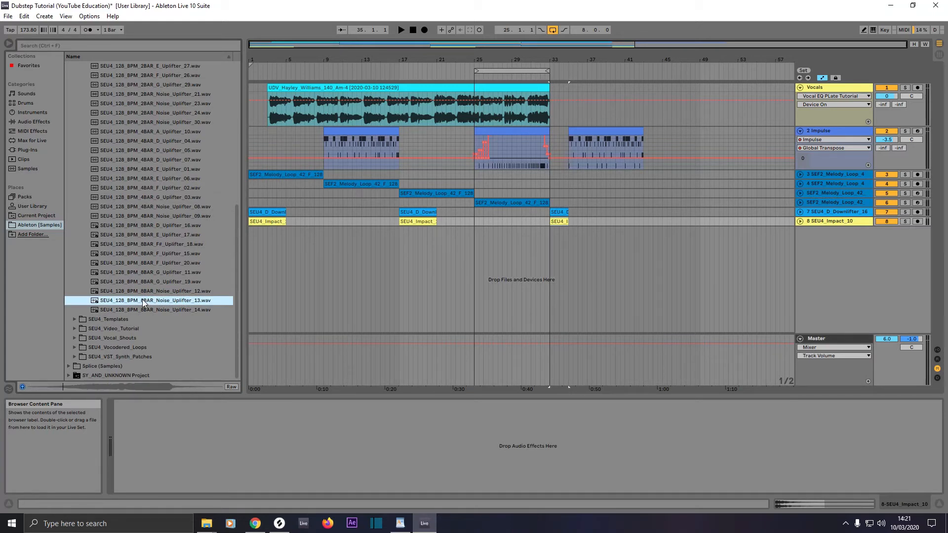
drag(151, 298, 372, 240)
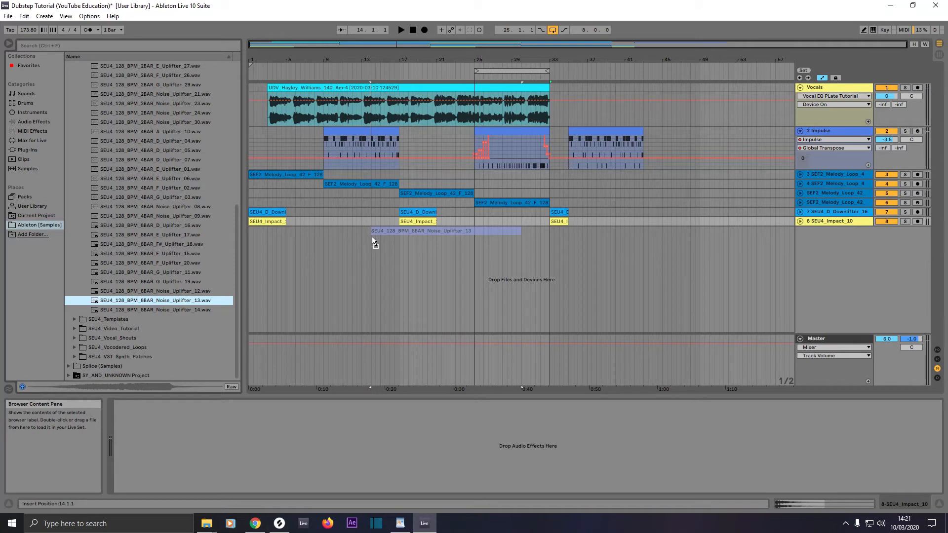
drag(372, 236, 399, 239)
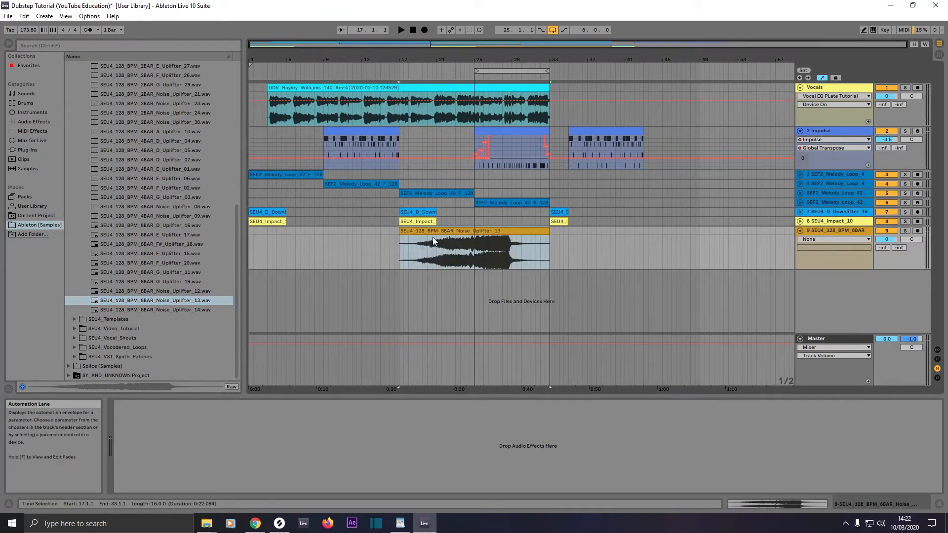
Step: Open the uplifter clip's sample settings, switch Warp off and on again, and set the warp mode to Texture
click(769, 507)
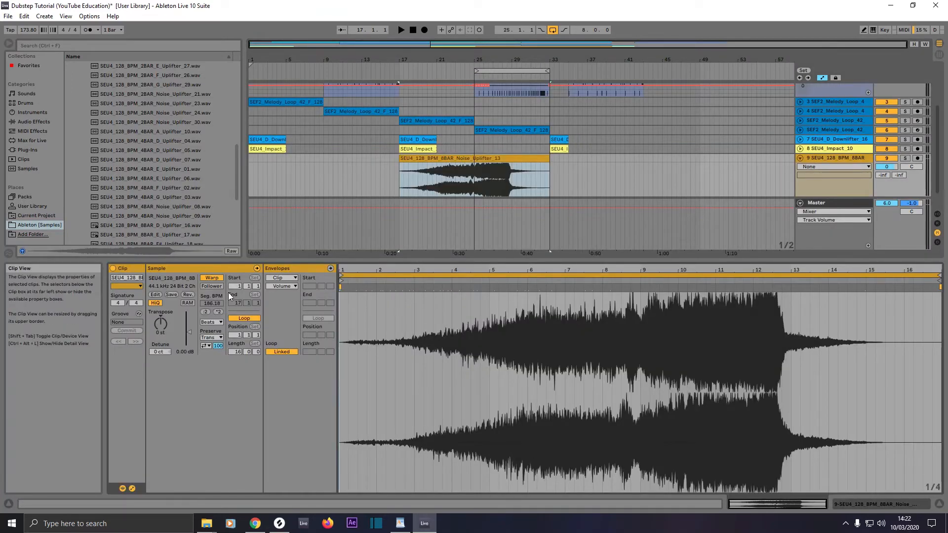
double_click(220, 278)
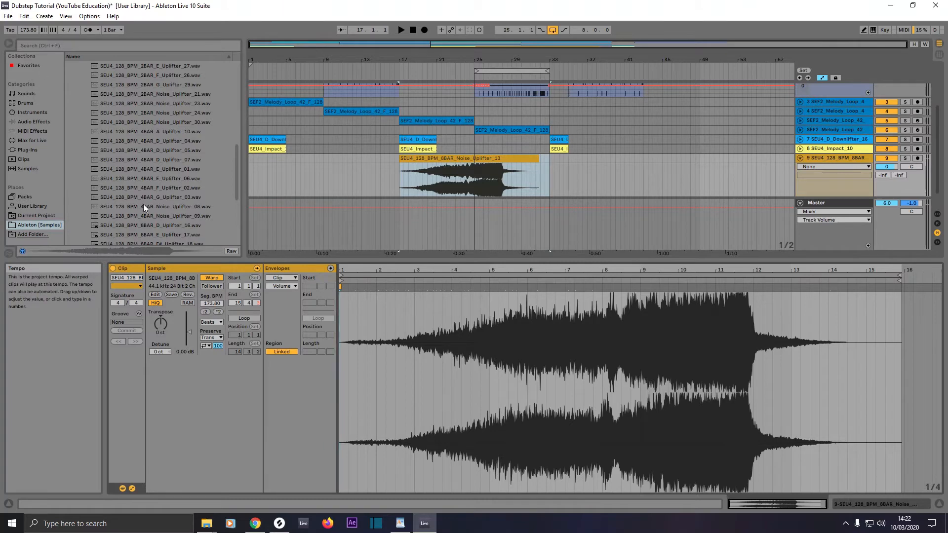
click(211, 322)
click(211, 340)
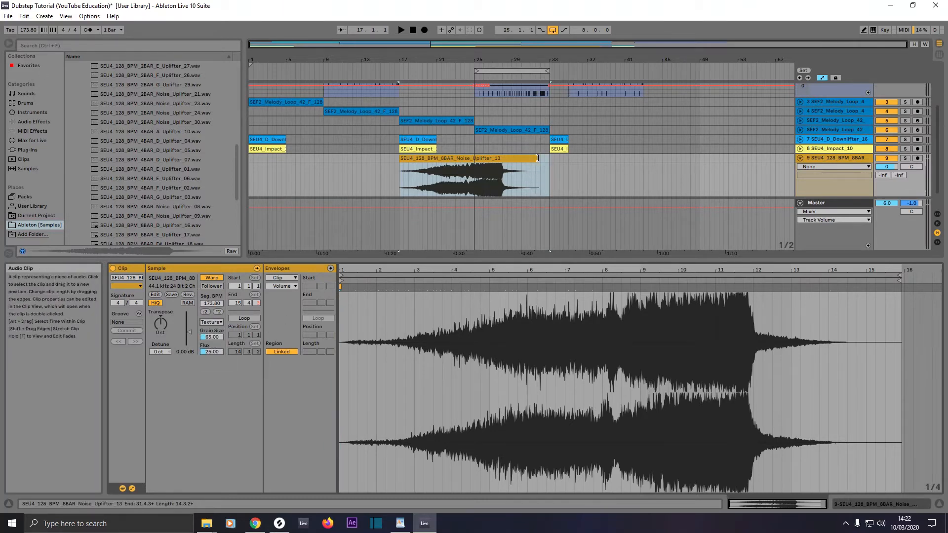
Step: Reposition and trim the uplifter clip to span bars 25 to 33, and place a shortened copy from 15.3.1 to bar 17
mouse_move(537, 158)
mouse_down()
mouse_move(502, 158)
mouse_move(542, 159)
mouse_up()
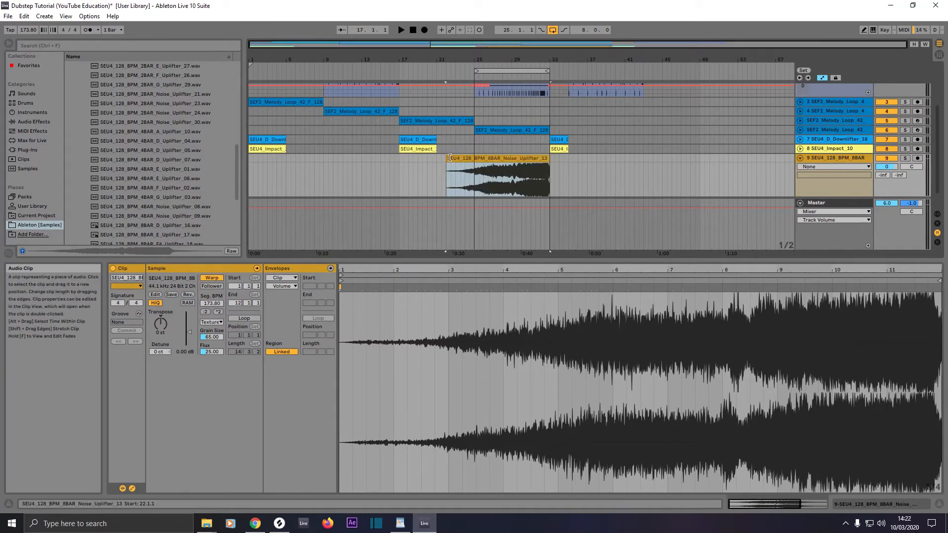
drag(450, 158, 474, 157)
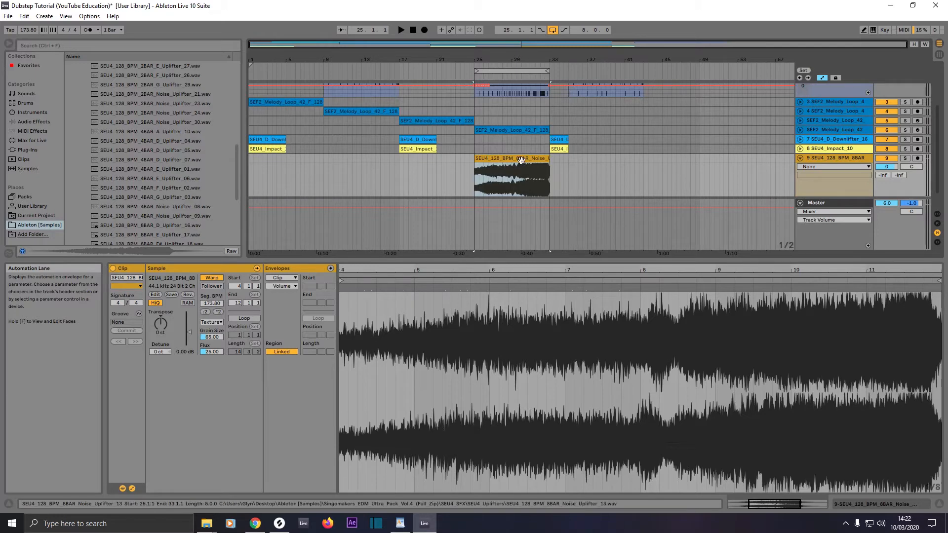
drag(521, 160, 386, 155)
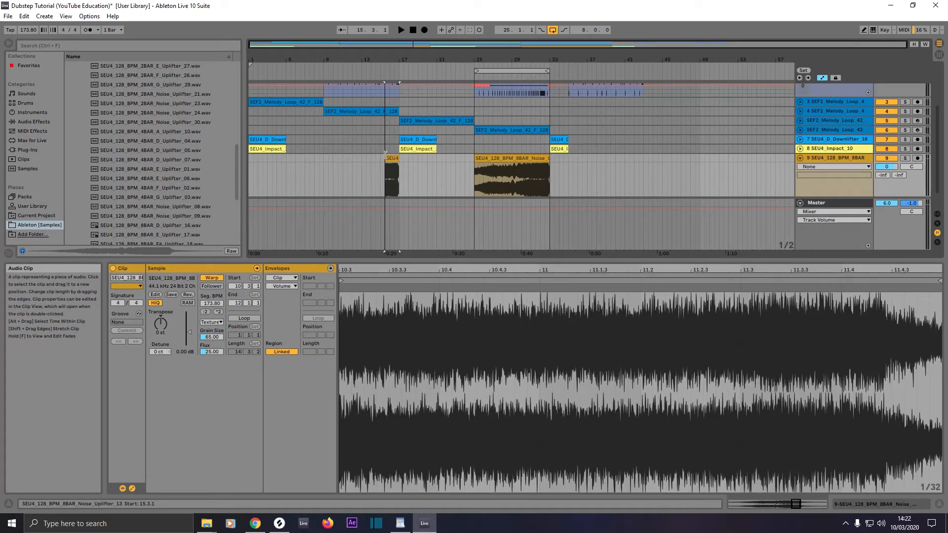
Step: Trim the short uplifter copy to start at bar 16 with its track folded, and extend the loop to span bars 1 to 33
drag(386, 155, 389, 155)
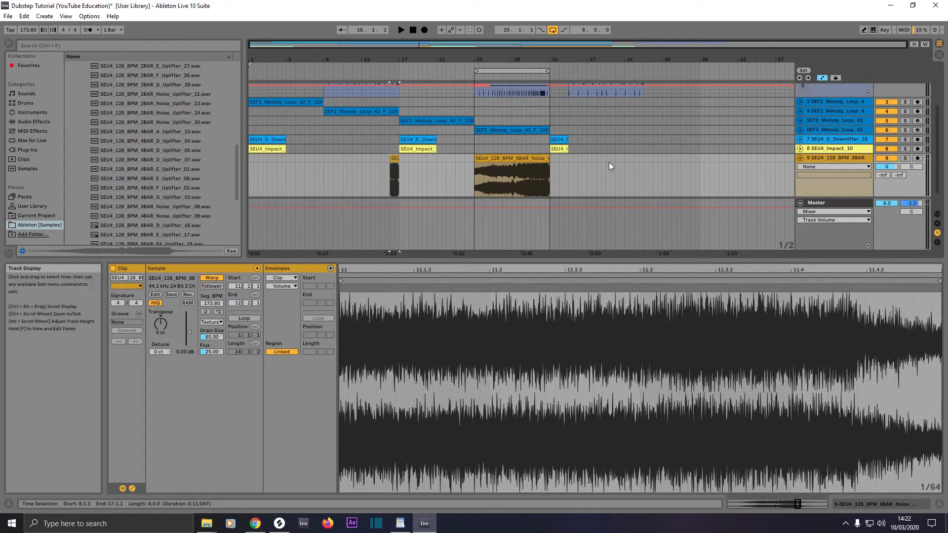
click(799, 158)
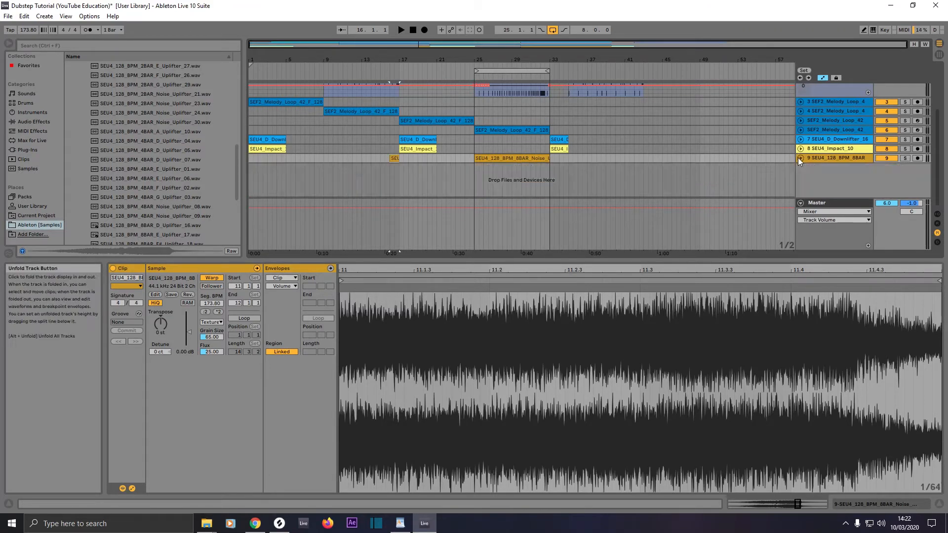
drag(477, 73, 248, 75)
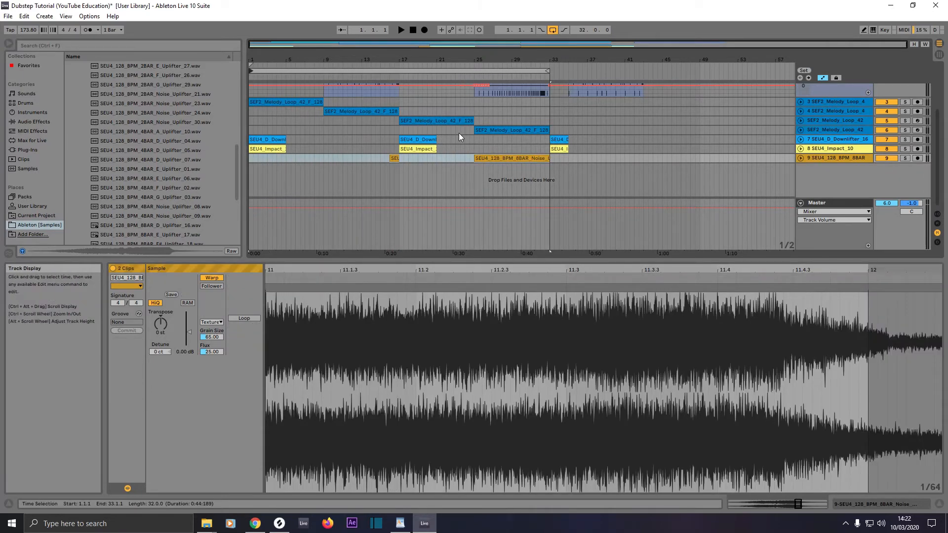
Step: Duplicate the Vocals track and delete the vocal clip from the duplicate
scroll(458, 132, up, 3)
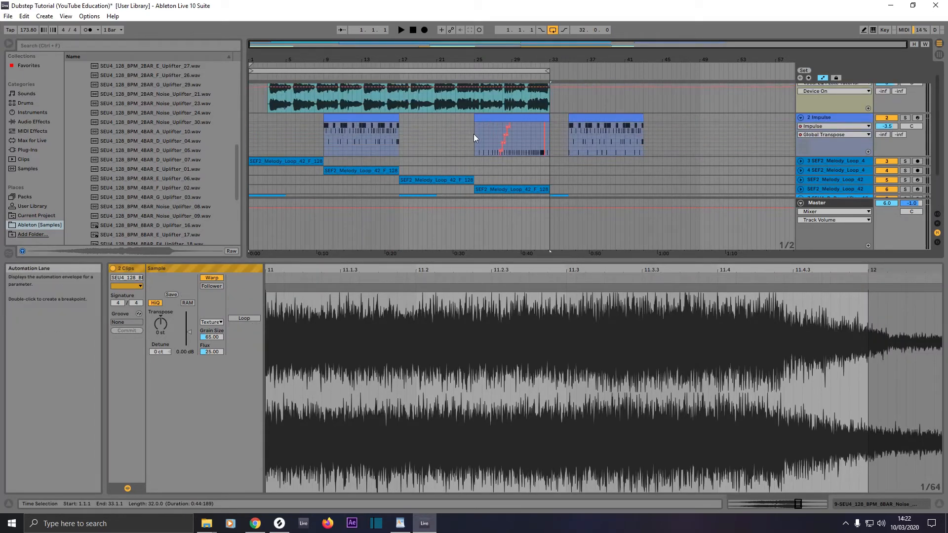
scroll(558, 121, up, 1)
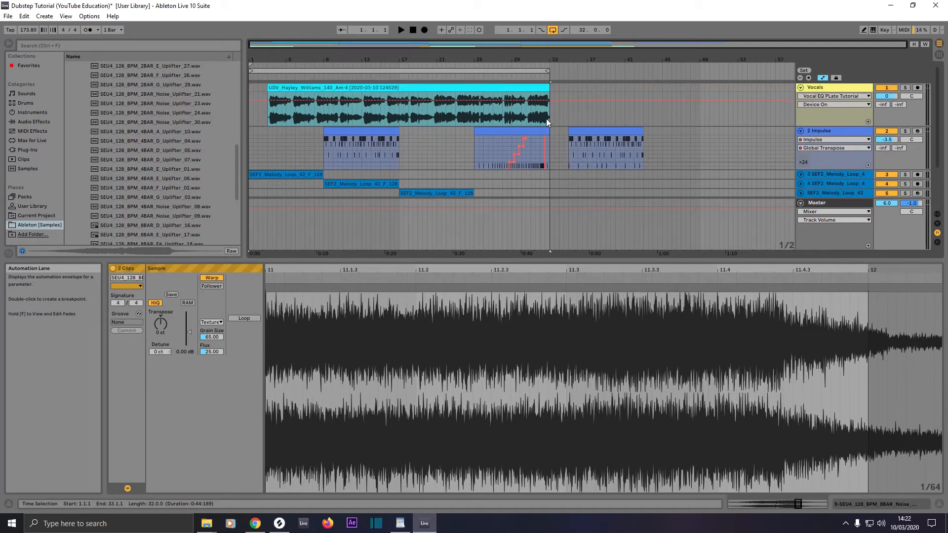
right_click(830, 85)
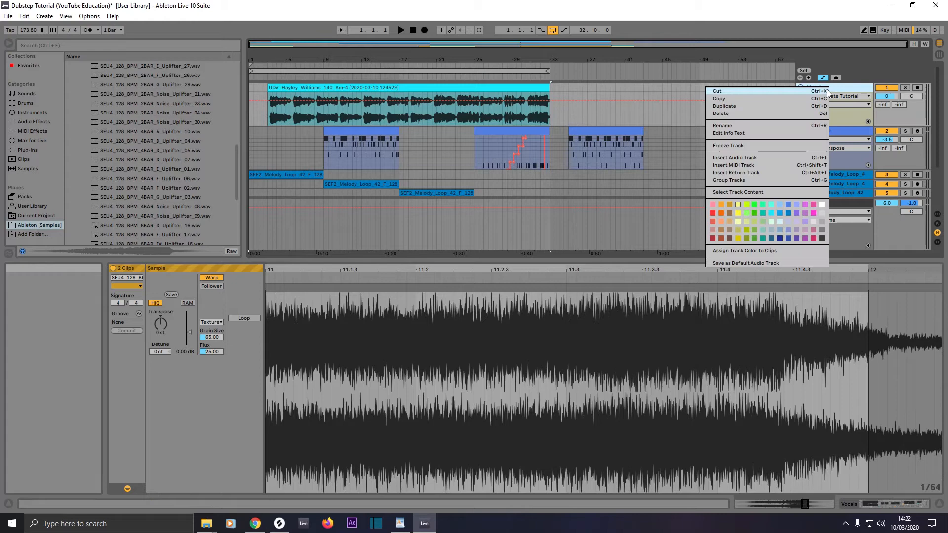
click(801, 105)
click(517, 132)
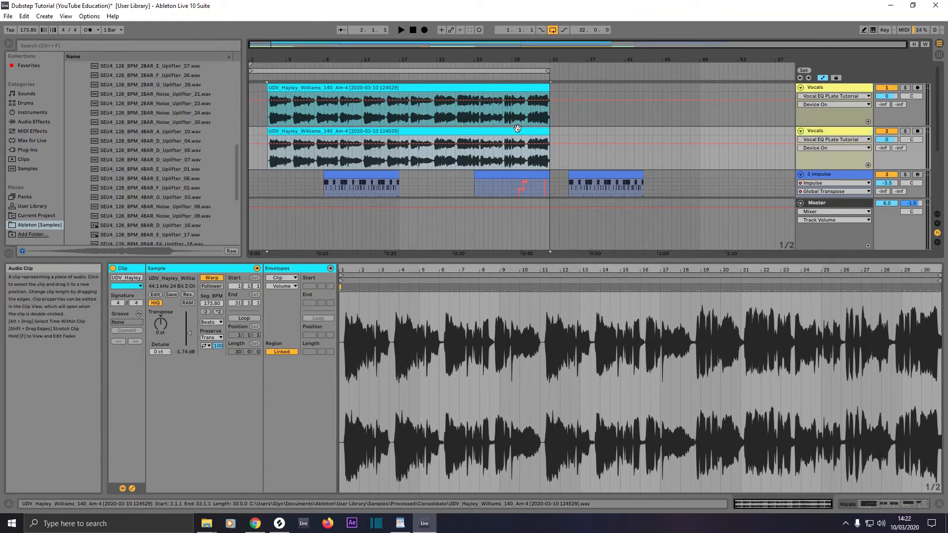
key(Delete)
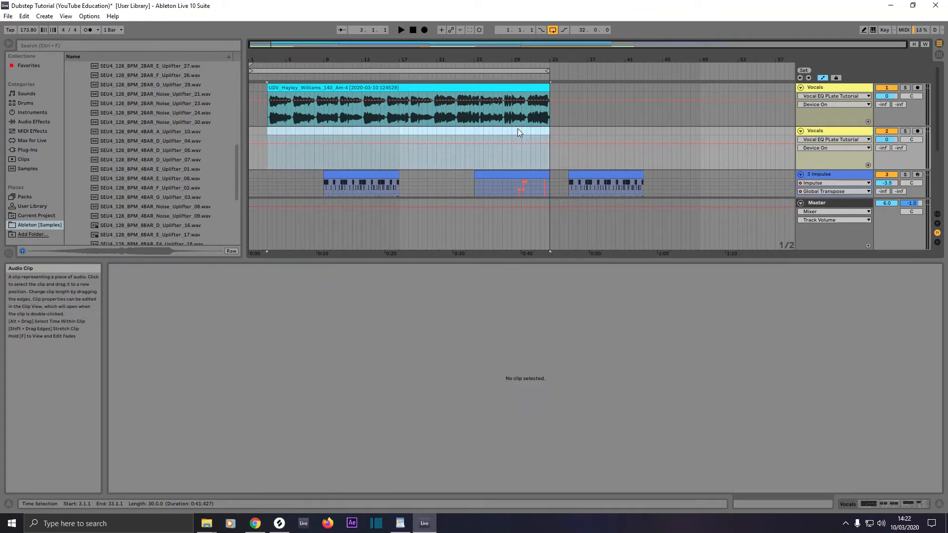
Step: Open the original vocal clip's sample settings and set its segment BPM to 174.60
click(549, 109)
drag(549, 110, 546, 96)
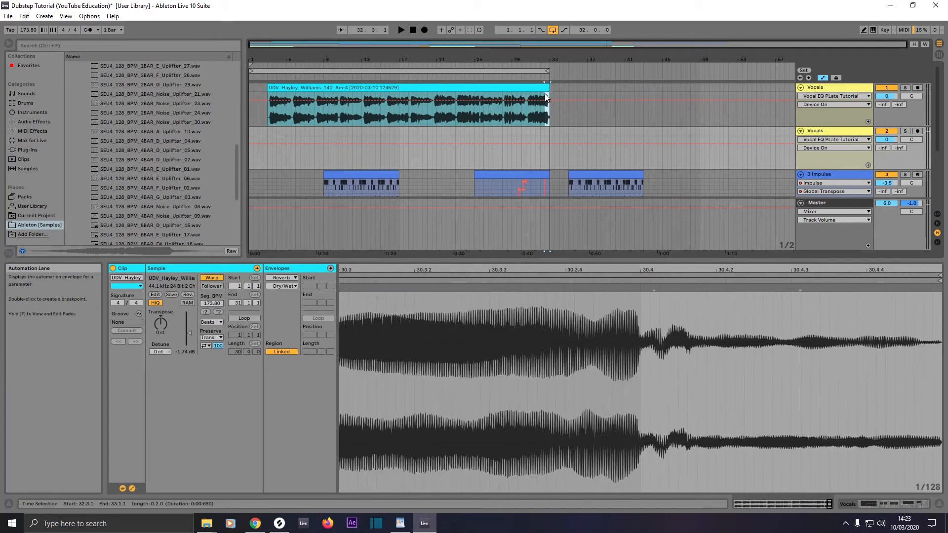
click(535, 88)
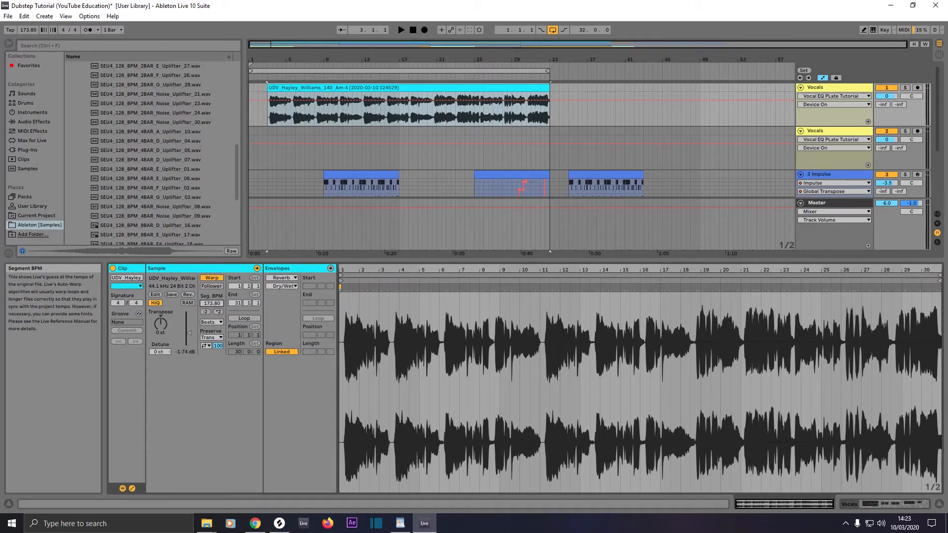
drag(211, 303, 212, 295)
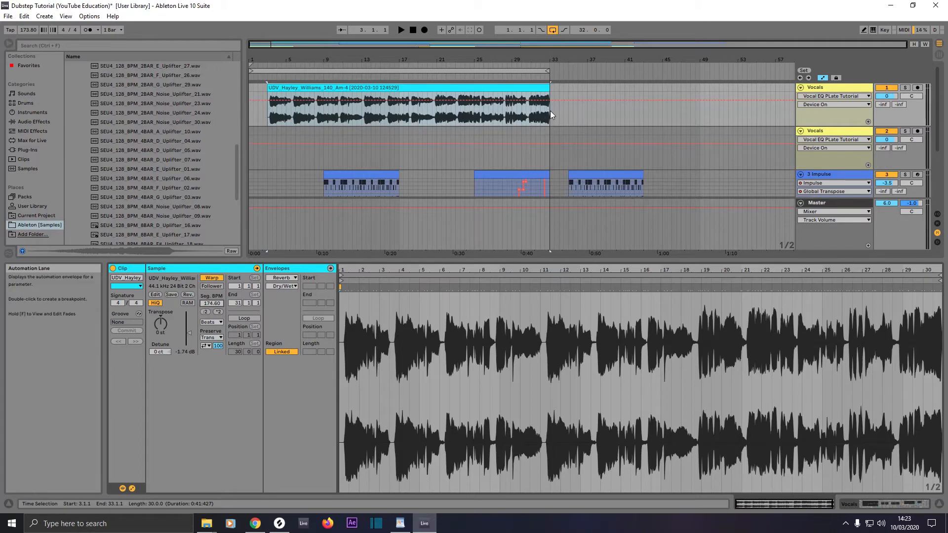
Step: Split the vocal clip at bar 28 and move the section from bar 28 to 33 onto the duplicate Vocals track
drag(549, 111, 503, 83)
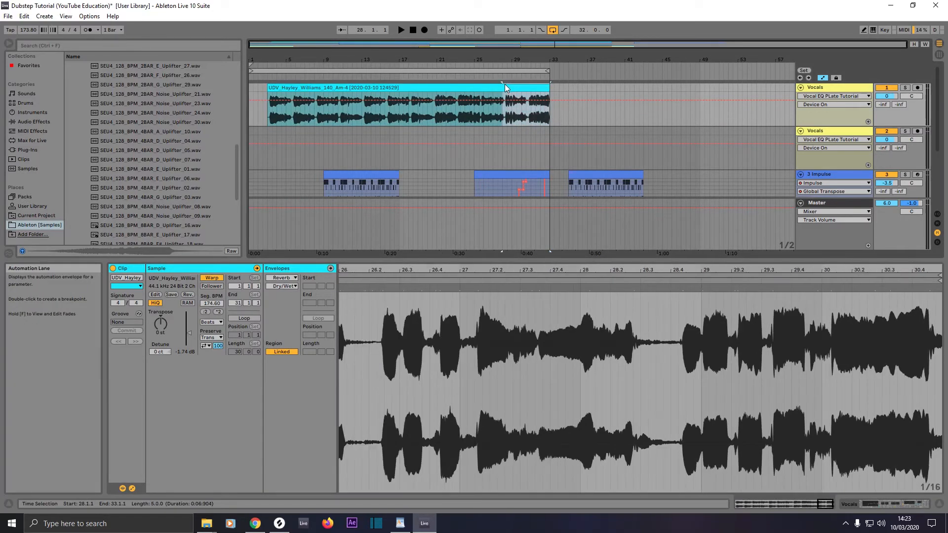
key(ctrl+e)
drag(519, 129, 520, 139)
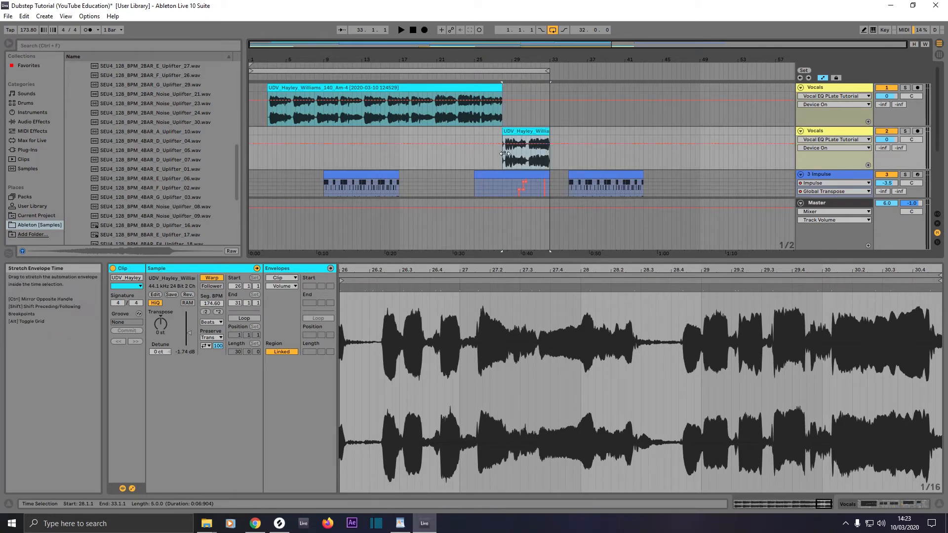
Step: With the grid off, extend the first vocal clip's end slightly past bar 28 and trim the second clip to start at 28.2.1
key(plus)
key(plus)
key(plus)
right_click(411, 158)
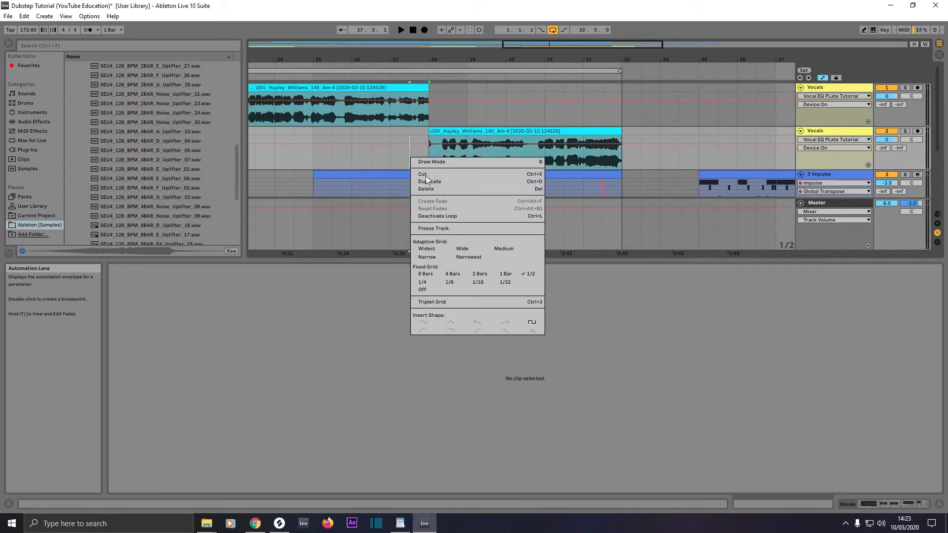
click(422, 289)
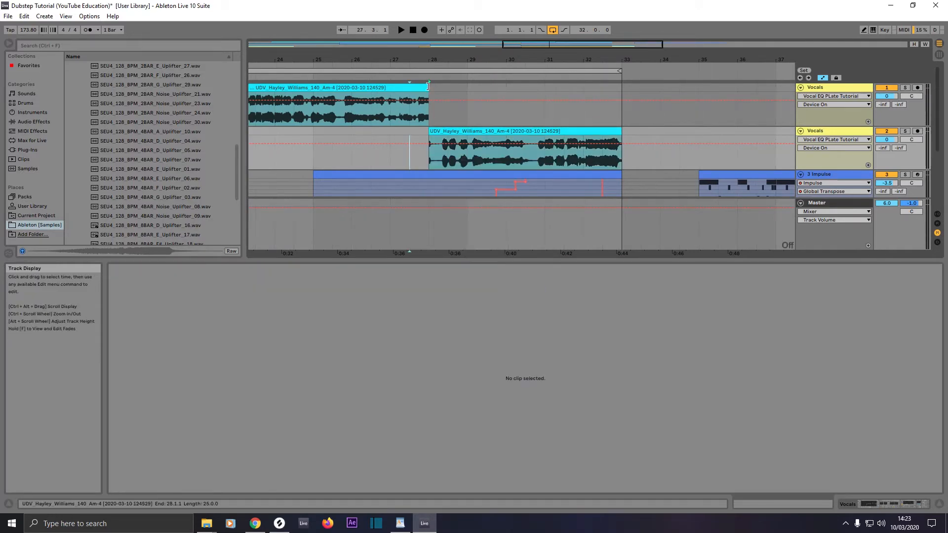
click(428, 86)
drag(429, 86, 431, 86)
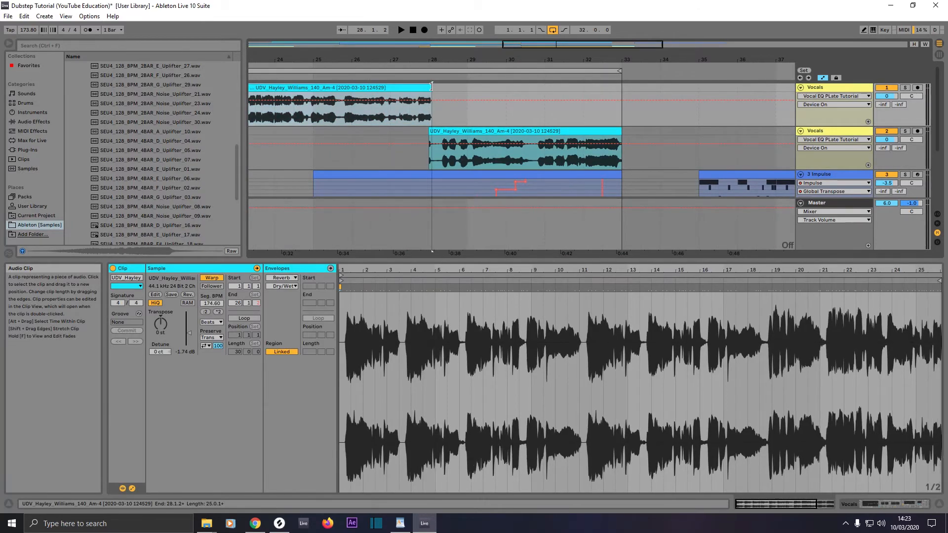
drag(429, 148, 440, 148)
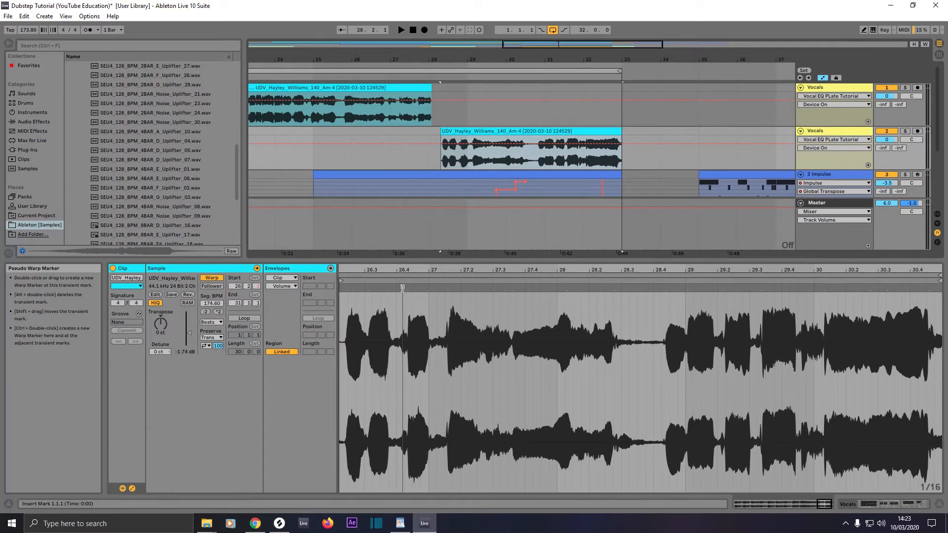
Step: Add warp markers around 27.1.3 and 28.2.4 in the second vocal clip and stretch the latter marker out to about 31.1.2
click(448, 288)
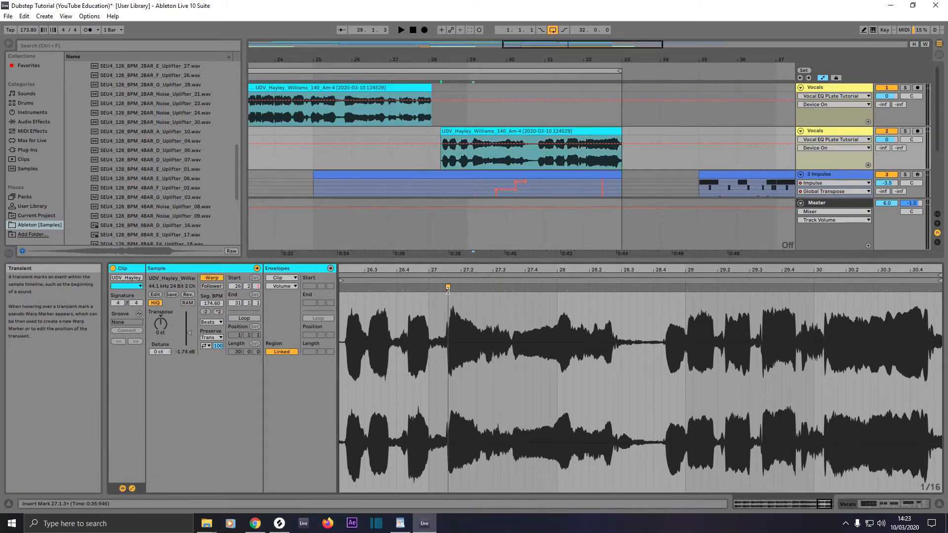
click(614, 288)
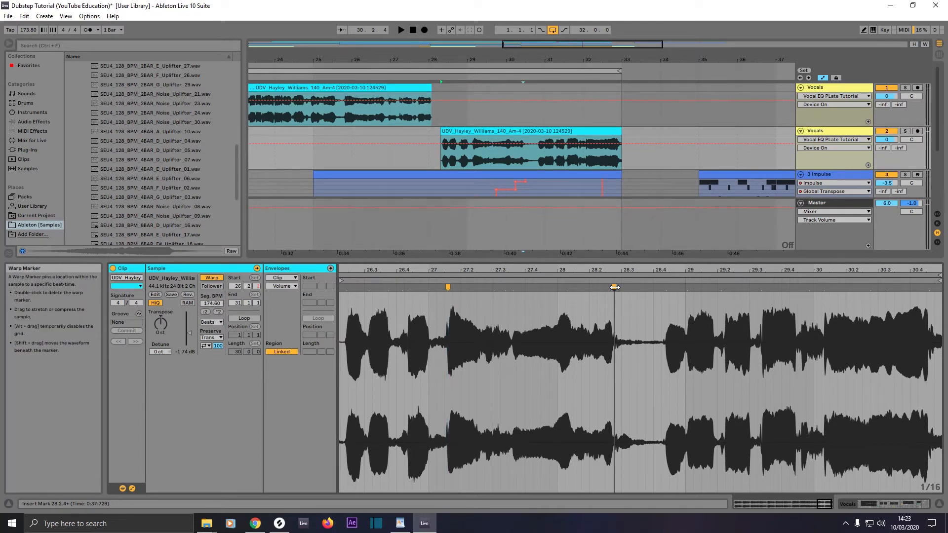
click(614, 287)
drag(616, 288, 767, 292)
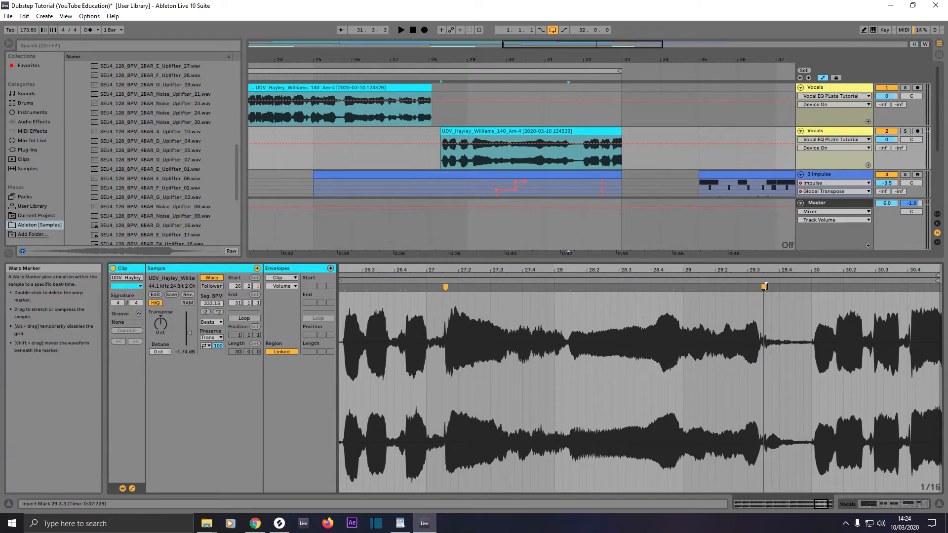
mouse_move(765, 287)
mouse_down()
mouse_move(939, 296)
mouse_move(905, 295)
mouse_up()
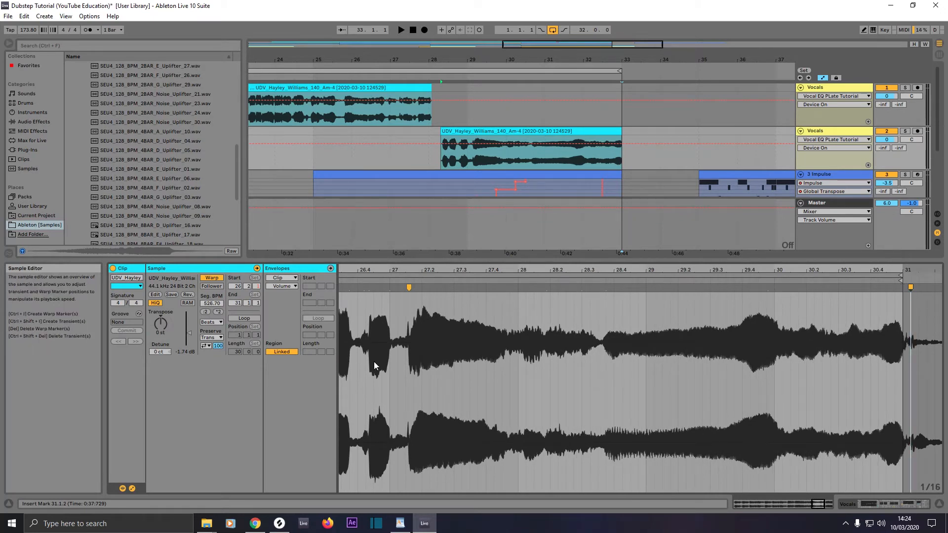
Step: Set the second vocal clip's warp mode to Texture with a grain size of 263 and flux of 0
click(132, 489)
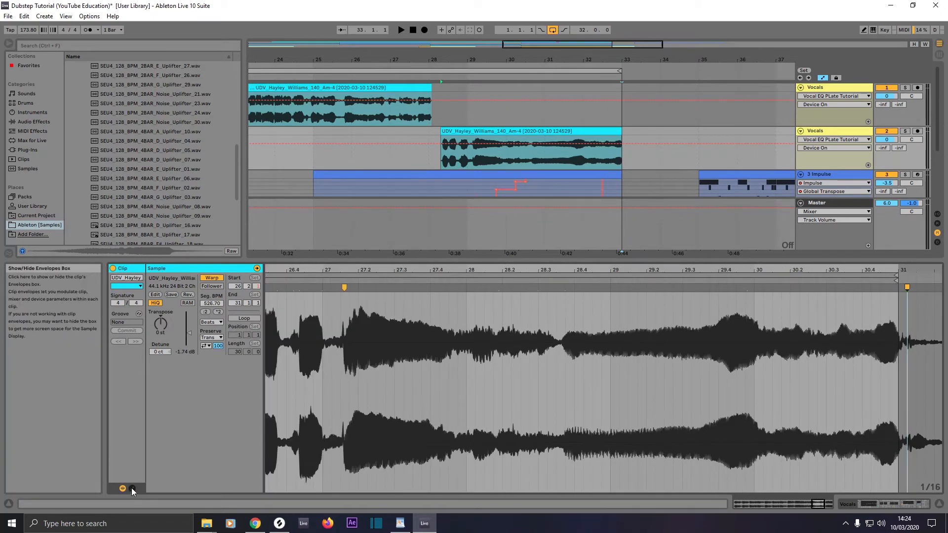
click(131, 488)
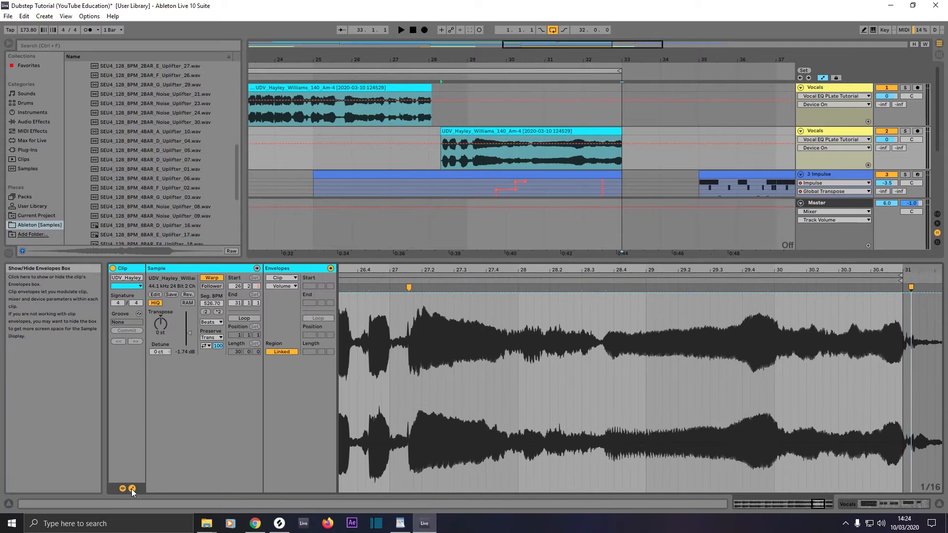
click(213, 325)
click(211, 339)
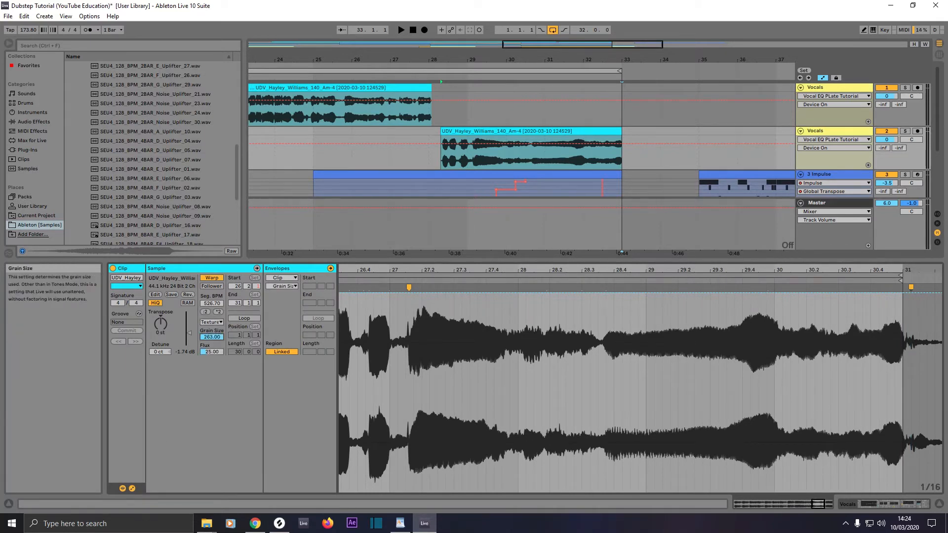
click(212, 352)
drag(211, 352, 212, 371)
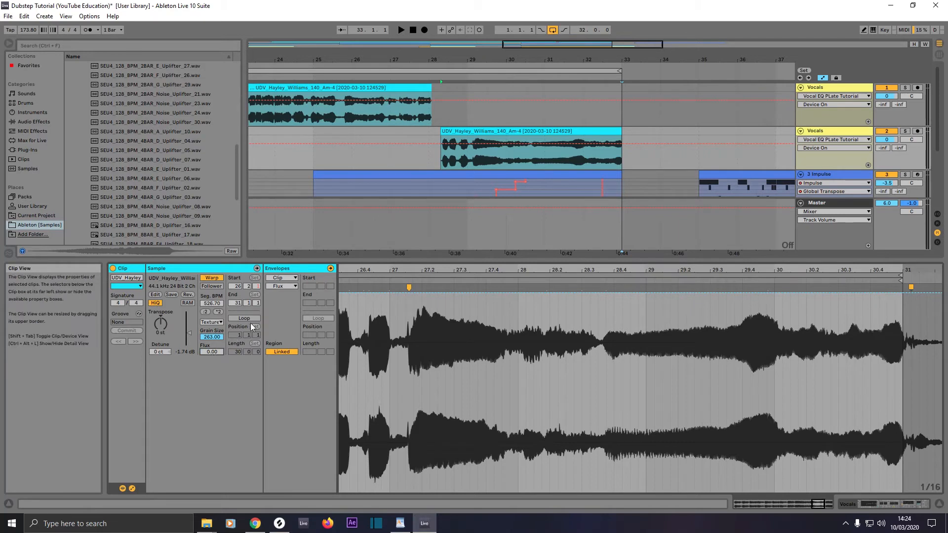
Step: Show the second vocal clip's transposition envelope with the range up to +24 semitones in view
click(275, 285)
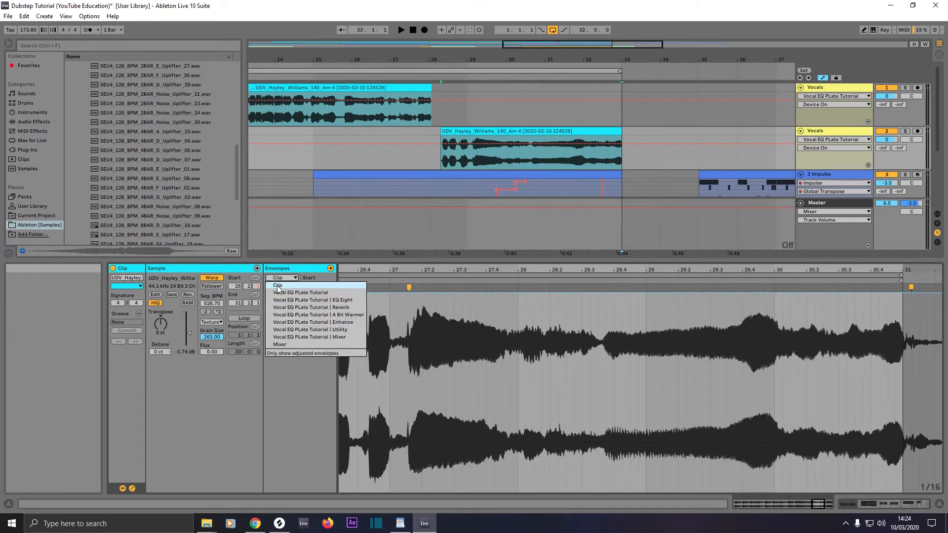
click(277, 285)
click(277, 285)
click(277, 300)
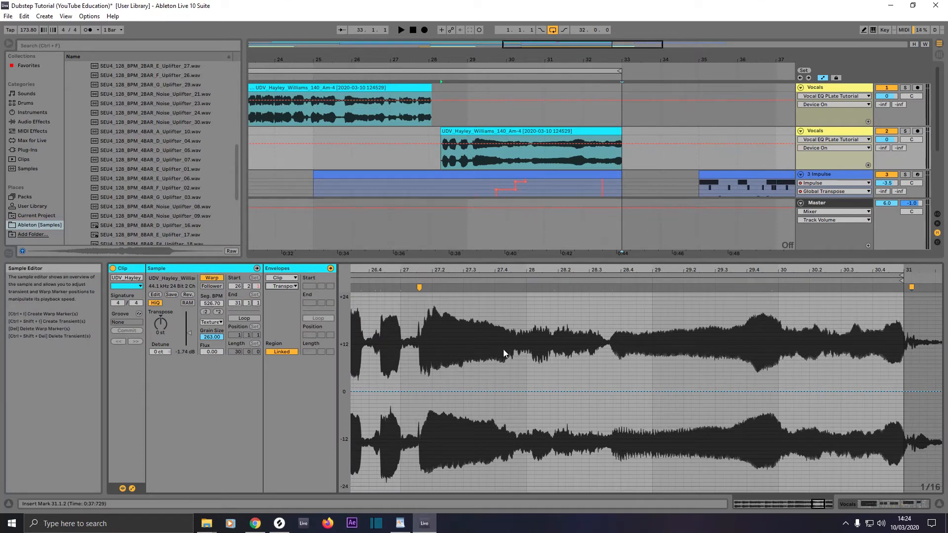
scroll(504, 353, up, 3)
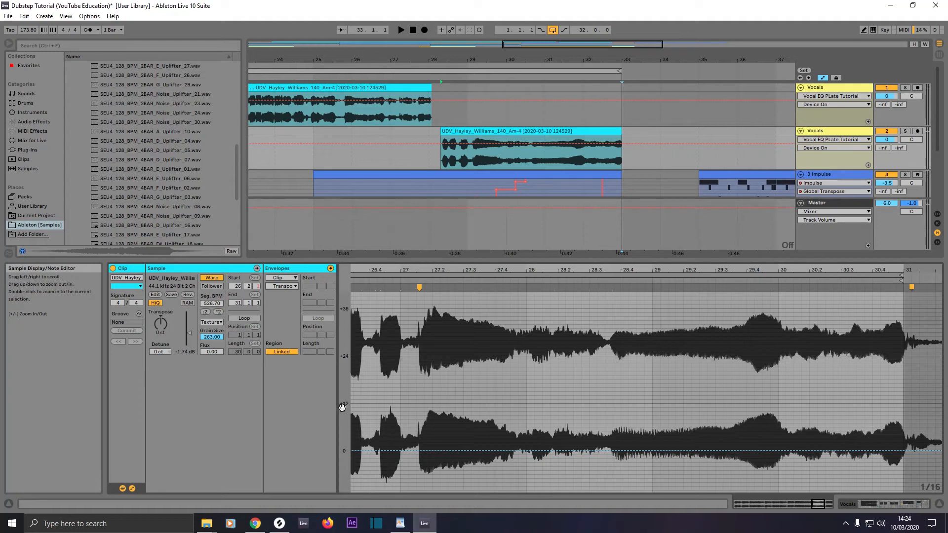
click(356, 367)
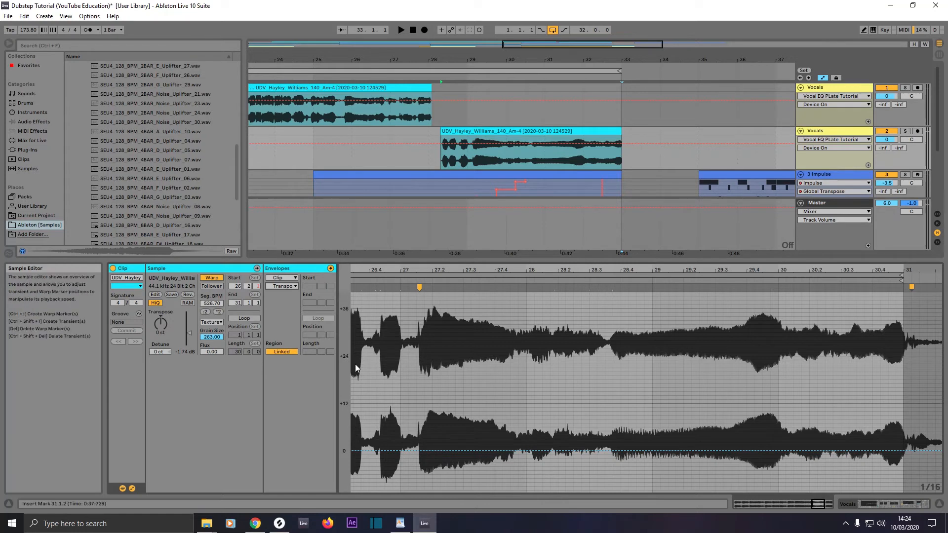
scroll(355, 367, down, 2)
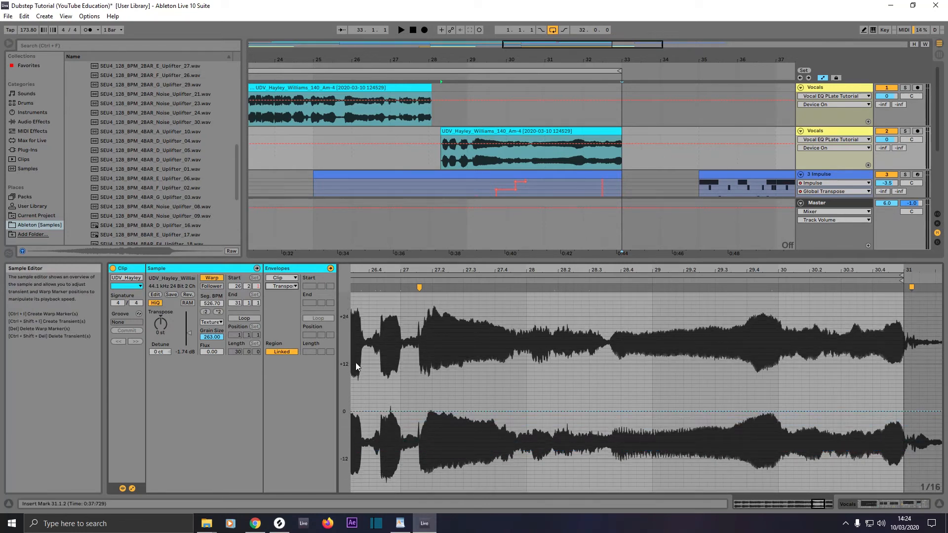
scroll(356, 363, down, 1)
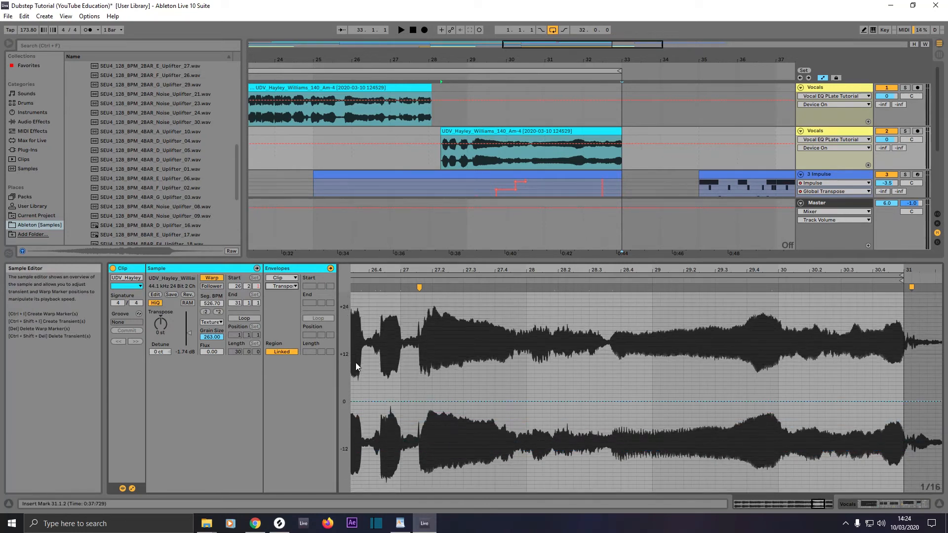
Step: Draw a transposition ramp rising from about 0 st at 27.3.1 to +24 st at 30.2.3
click(825, 307)
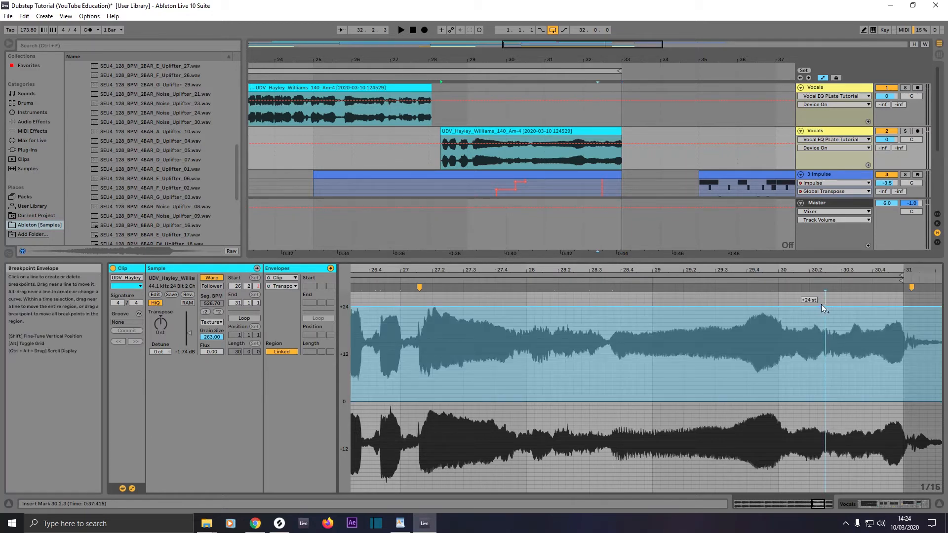
click(464, 401)
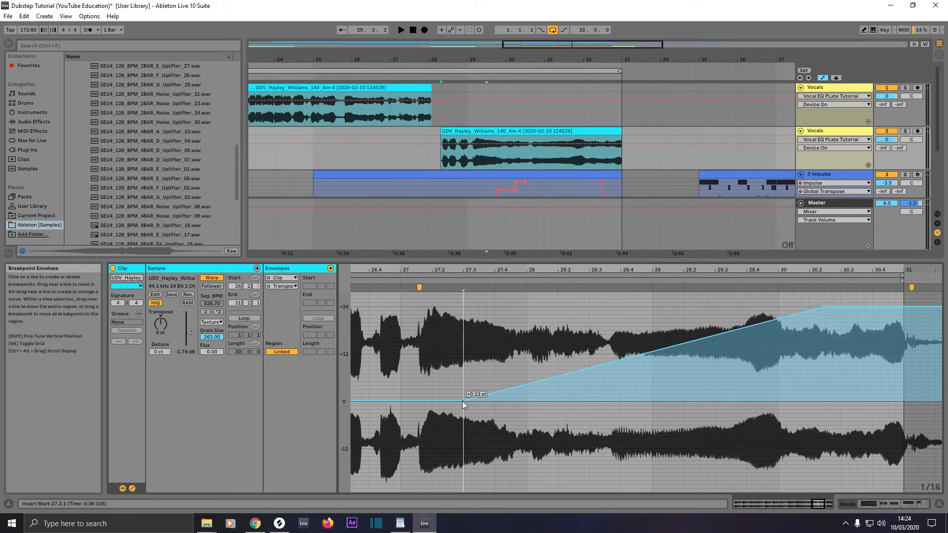
drag(462, 401, 463, 402)
scroll(854, 417, down, 3)
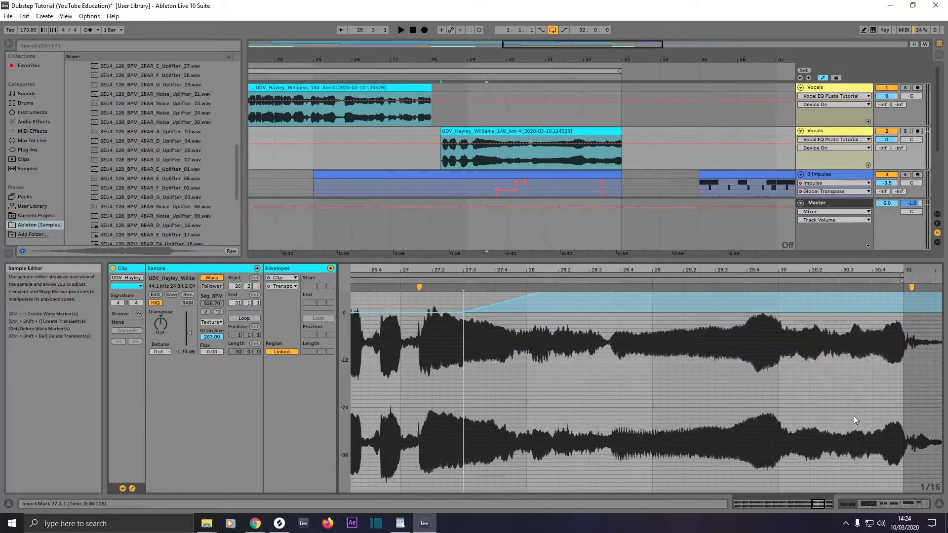
scroll(854, 417, up, 2)
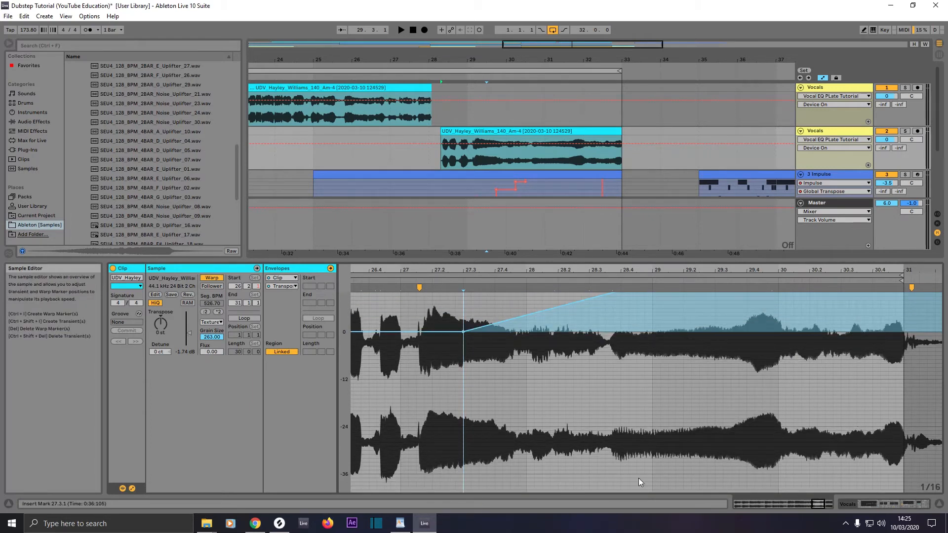
Step: Add a -36 st transposition breakpoint at 31.1.1 in the second vocal clip and move the +24 st peak to about 30.3.3
click(902, 474)
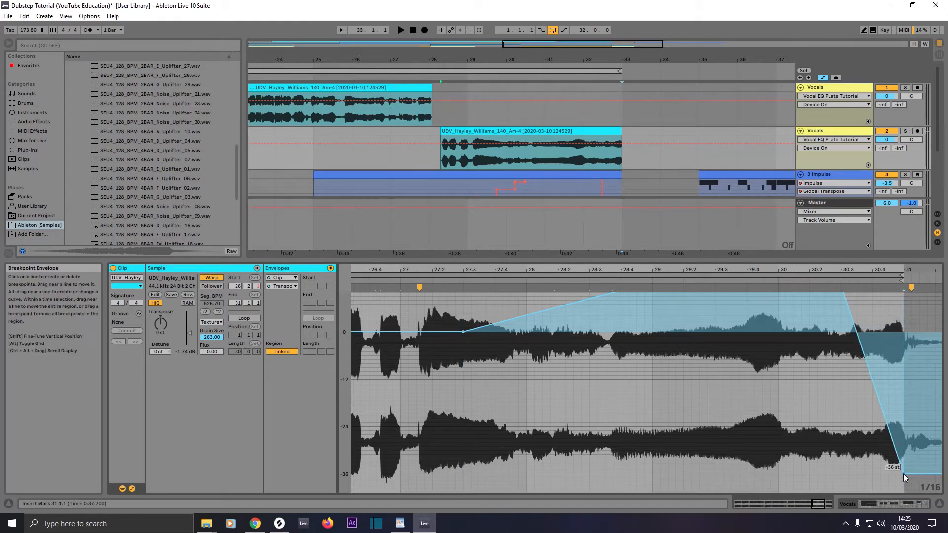
scroll(852, 430, up, 5)
scroll(851, 433, up, 1)
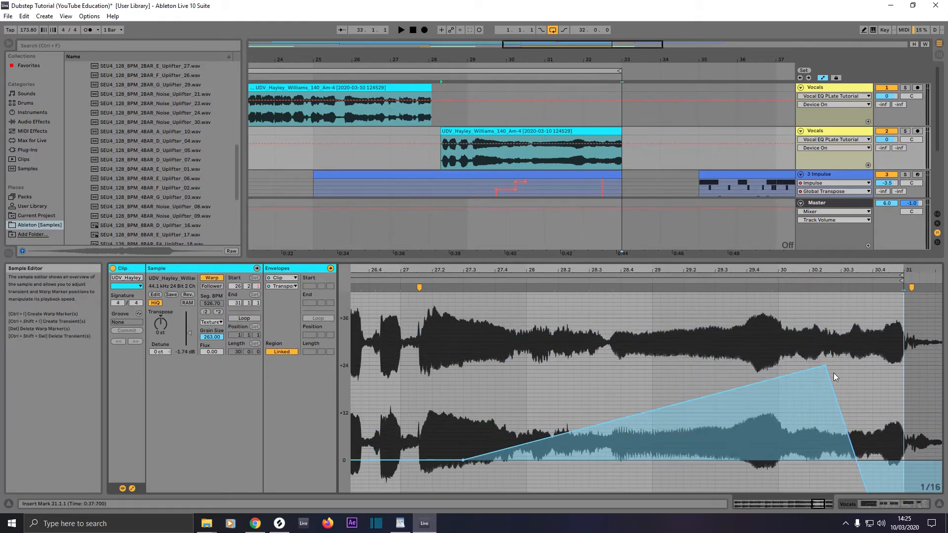
drag(826, 365, 848, 366)
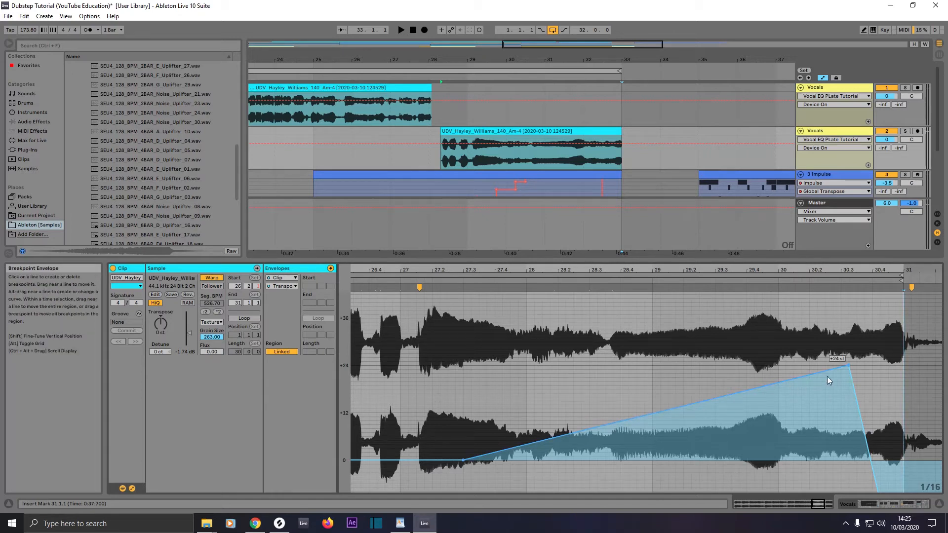
mouse_move(849, 366)
mouse_down()
mouse_move(866, 366)
mouse_move(856, 366)
mouse_up()
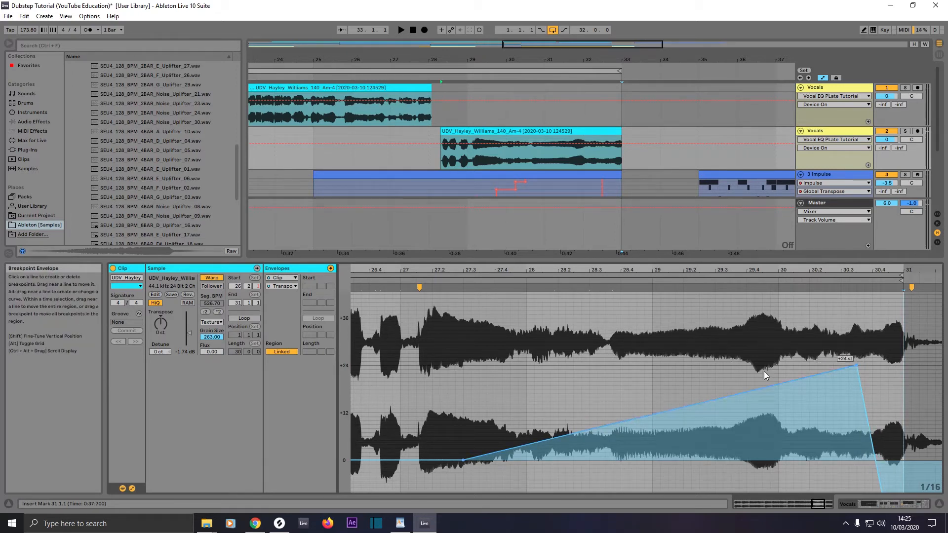
Step: Solo the second Vocals track and play its pitch-rising clip through to the end
click(490, 132)
click(905, 131)
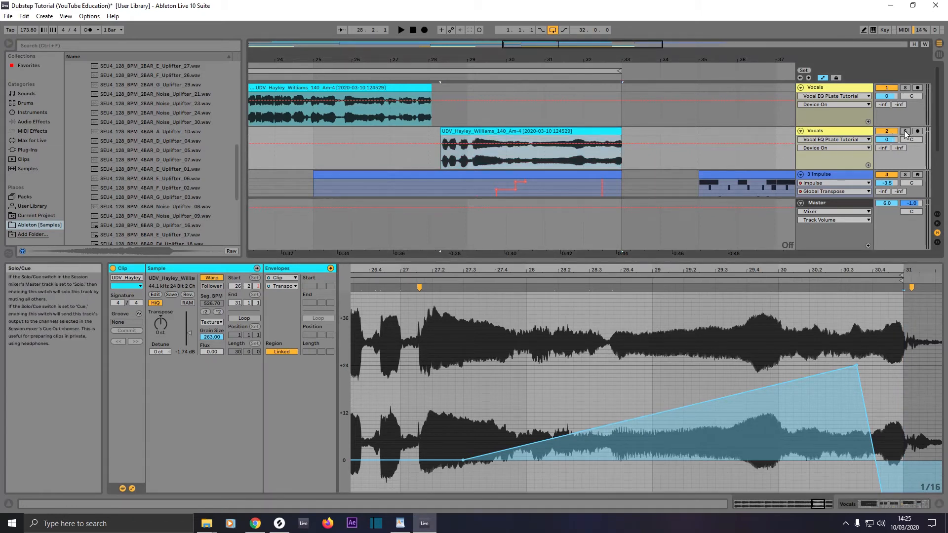
key(space)
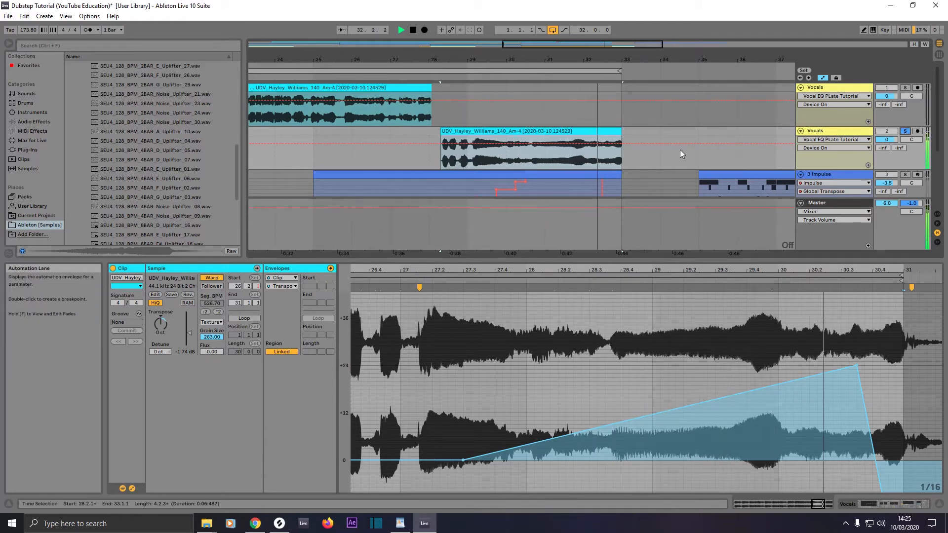
key(space)
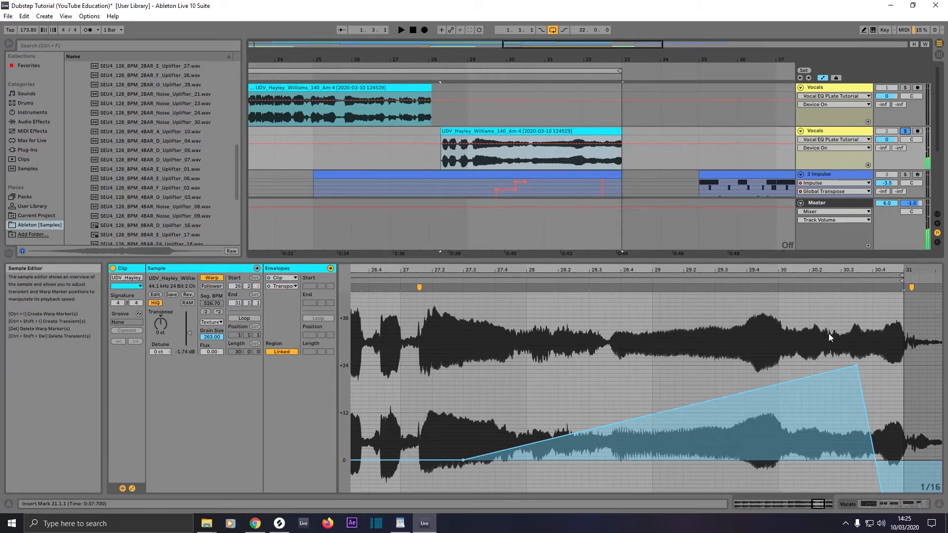
Step: Extend the arrangement loop to bar 34 and settle the vocal's +24 st transposition peak at about 30.3.1, checking by playback
drag(857, 366, 841, 365)
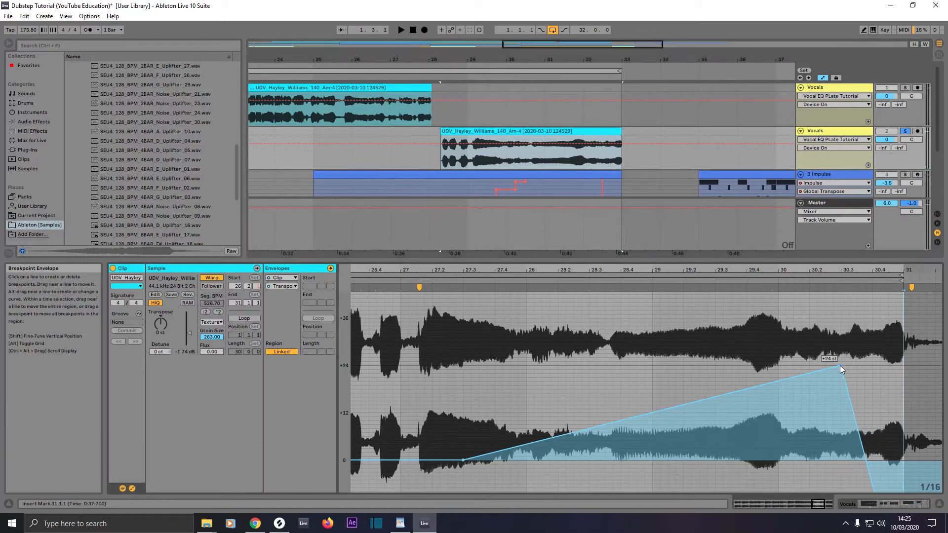
click(578, 77)
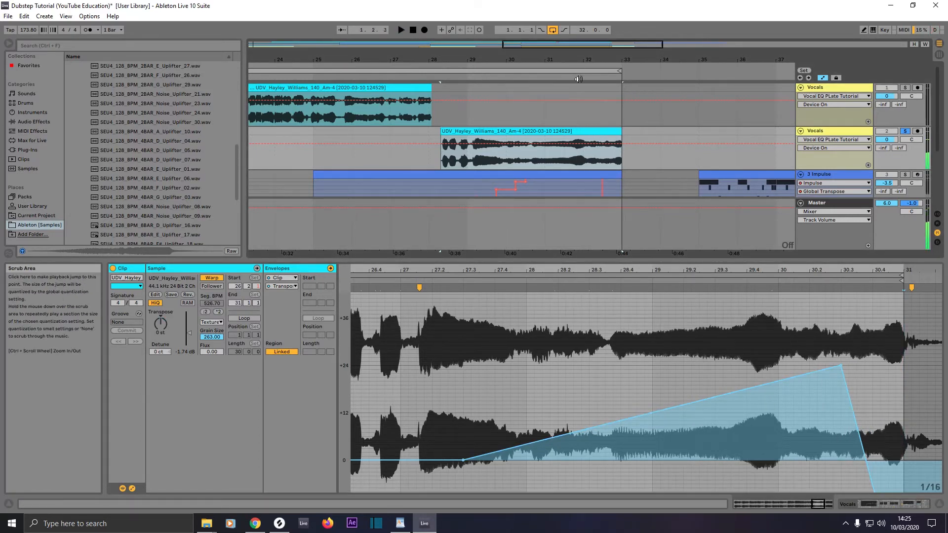
mouse_move(840, 366)
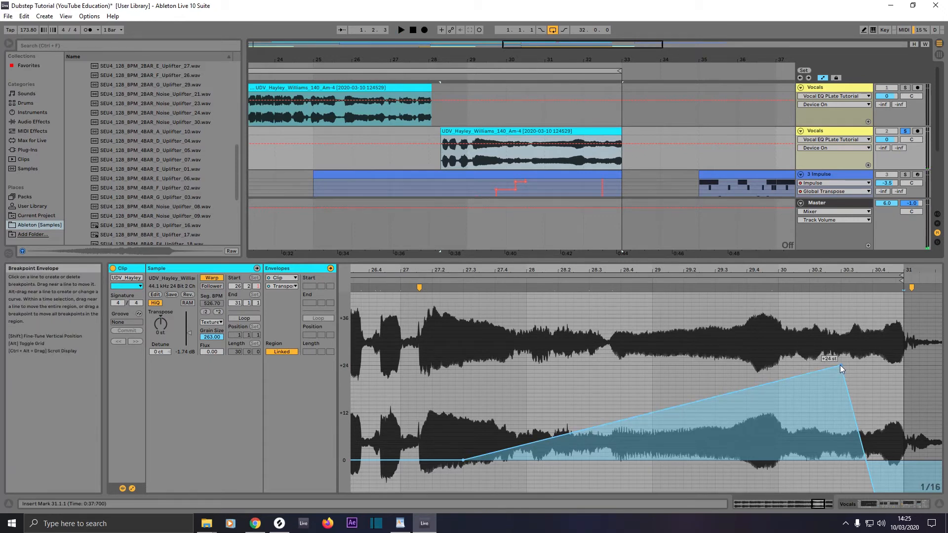
drag(839, 365, 833, 365)
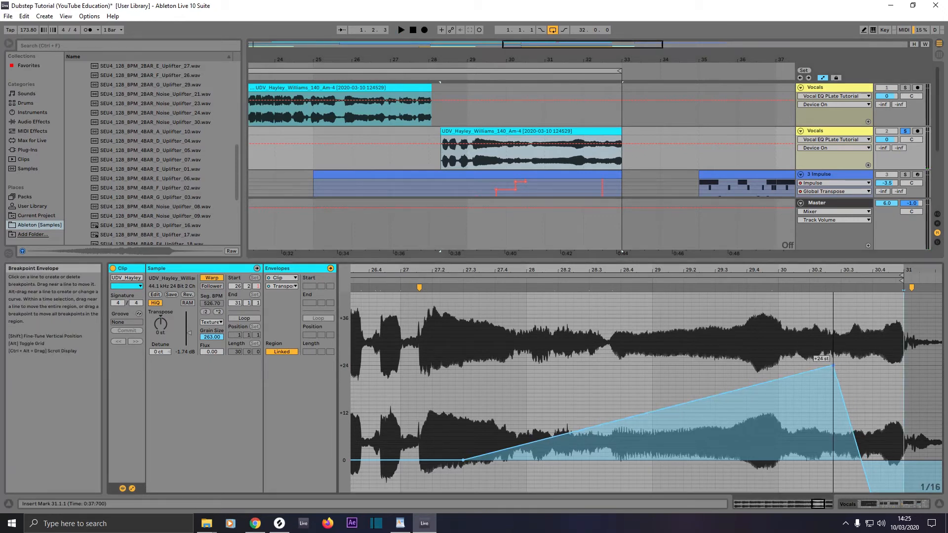
click(557, 77)
drag(621, 72, 662, 72)
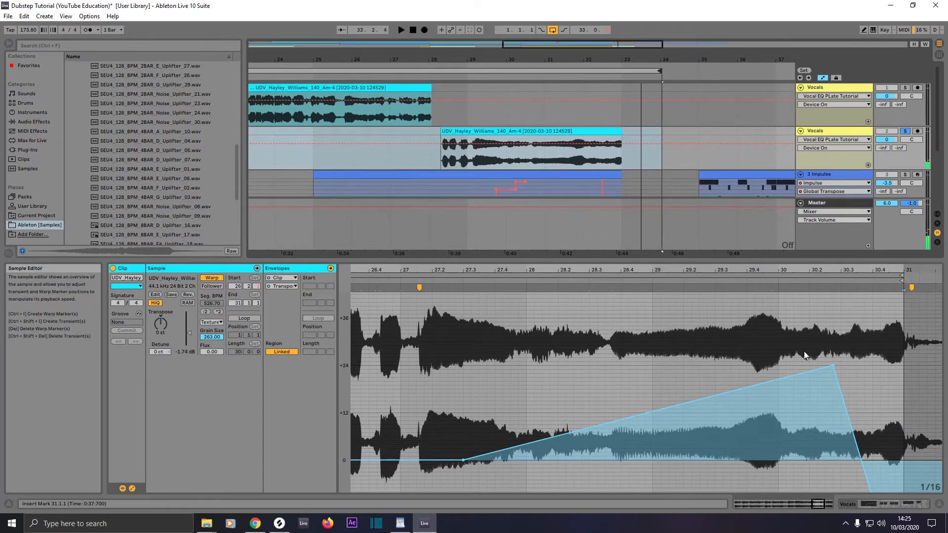
drag(833, 367, 840, 367)
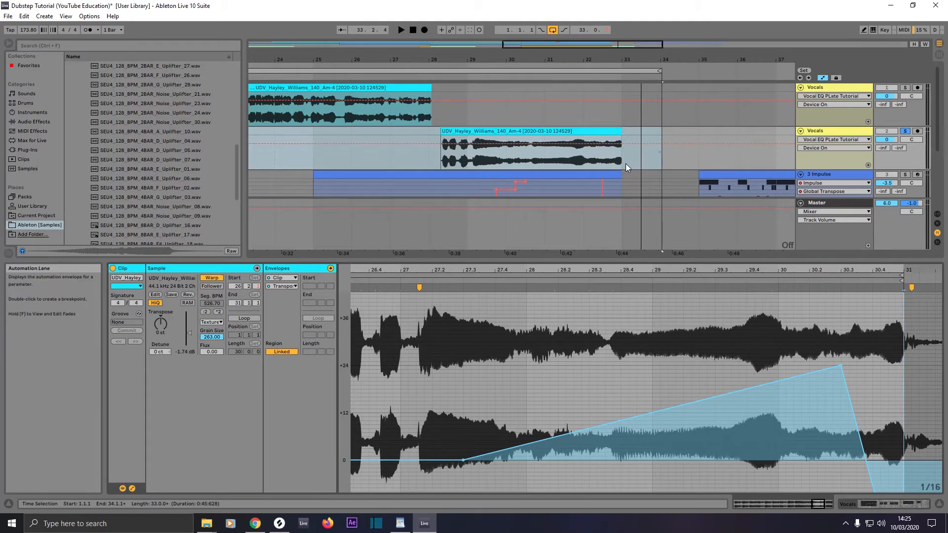
Step: Copy the one-bar phrase starting around 25.4.1 in the first vocal clip to 33.1.1 on the same track
click(470, 159)
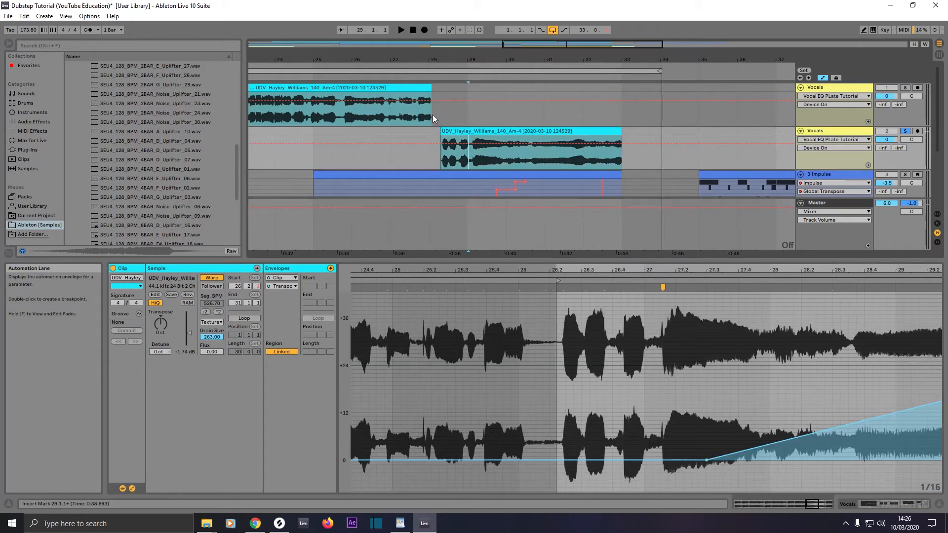
click(431, 114)
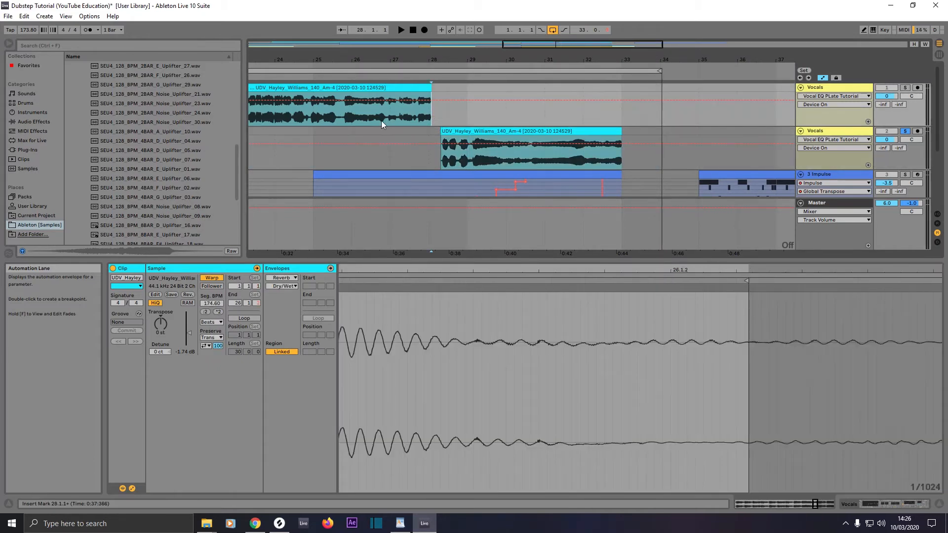
drag(384, 120, 345, 87)
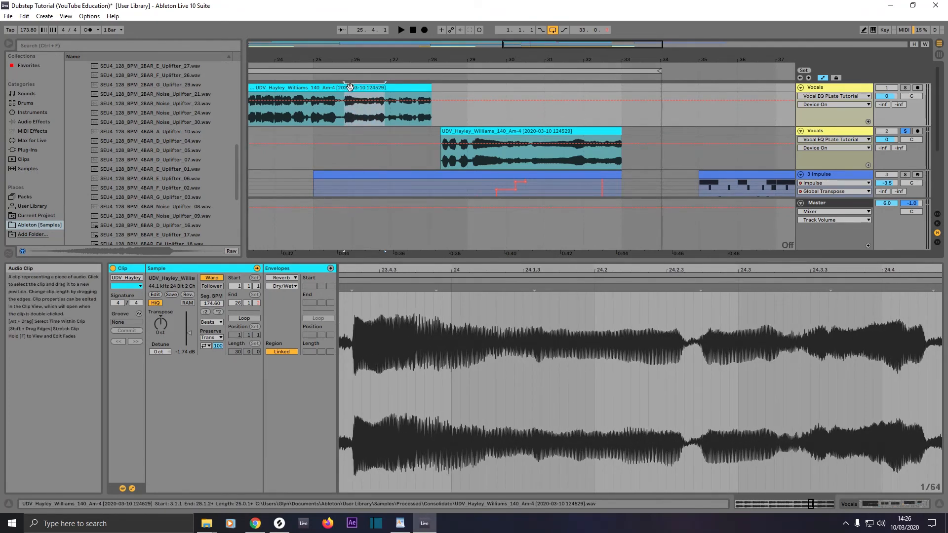
drag(350, 87, 627, 111)
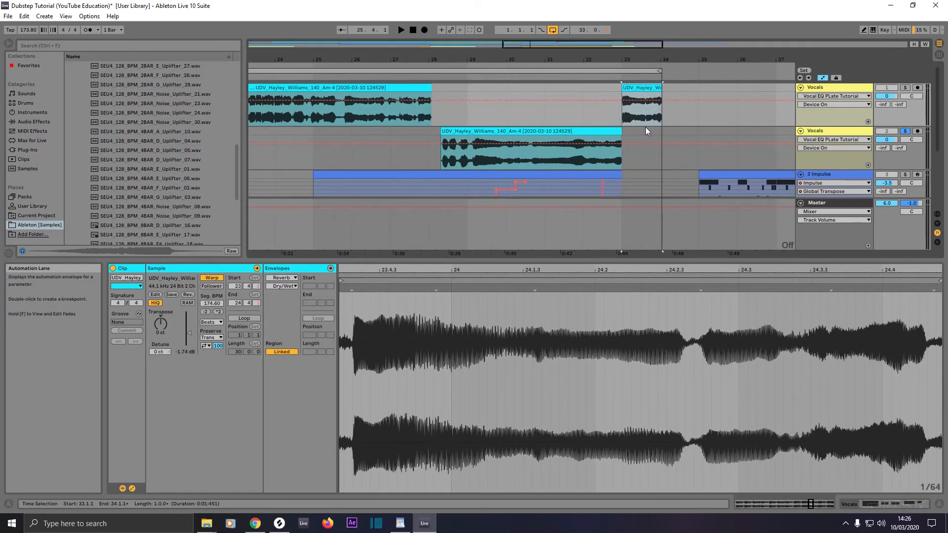
right_click(616, 72)
click(631, 76)
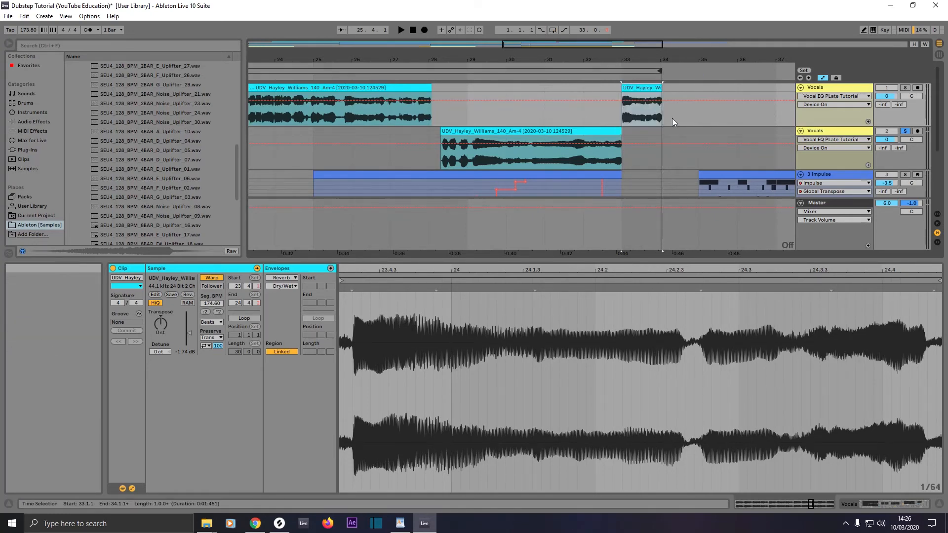
Step: Overlap repeated copies of the bar 33 vocal phrase to form a stutter of four short chops ending at about bar 35
key(minus)
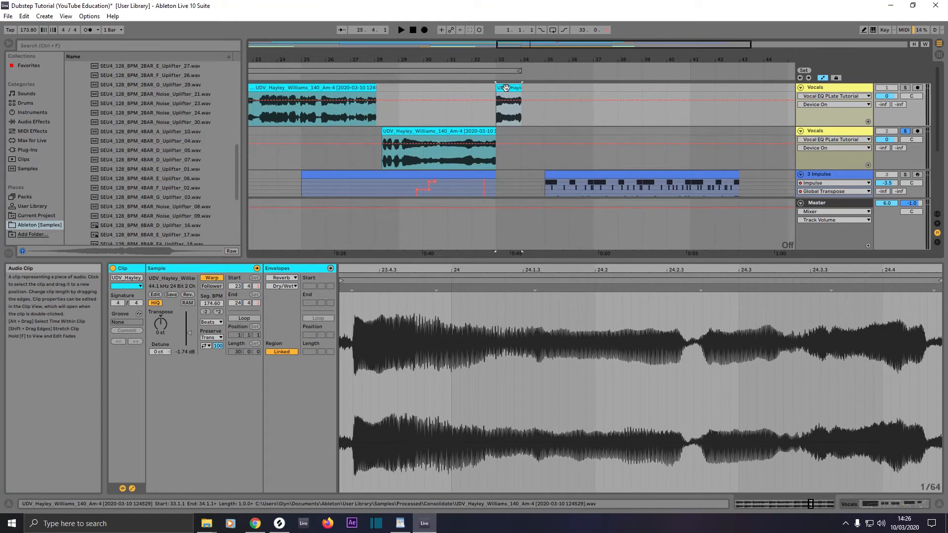
drag(506, 88, 524, 89)
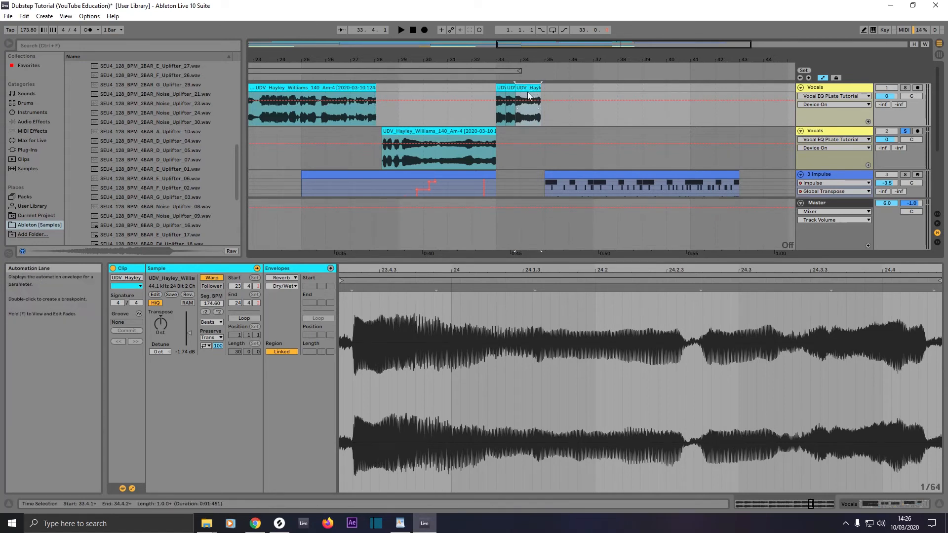
drag(515, 89, 526, 86)
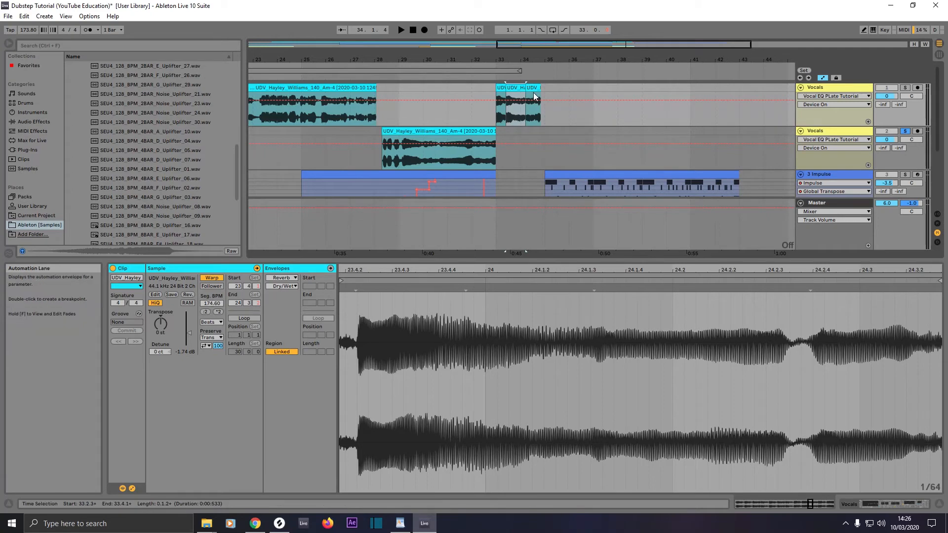
click(533, 93)
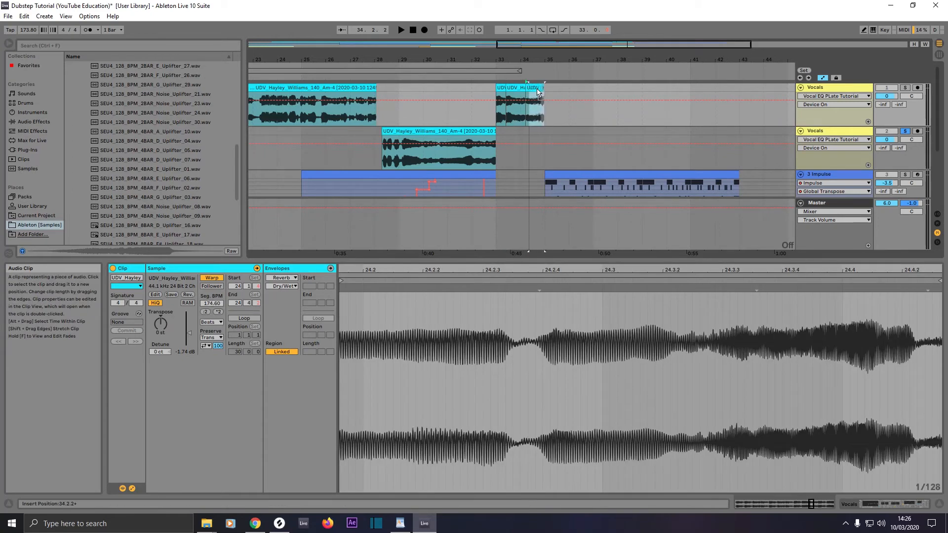
drag(537, 90, 527, 89)
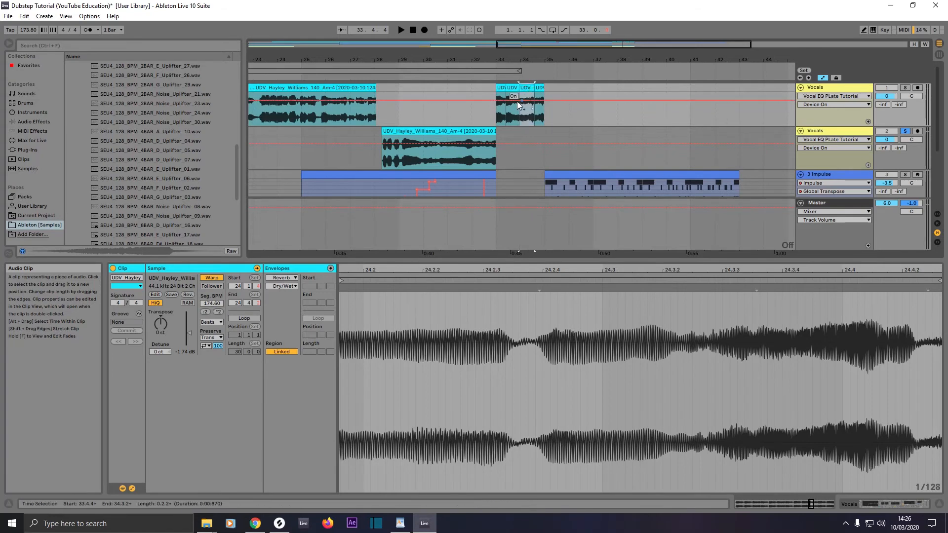
Step: Play the transition into the vocal chops between bars 33 and 35, and unsolo the second Vocals track to hear the full mix
click(468, 77)
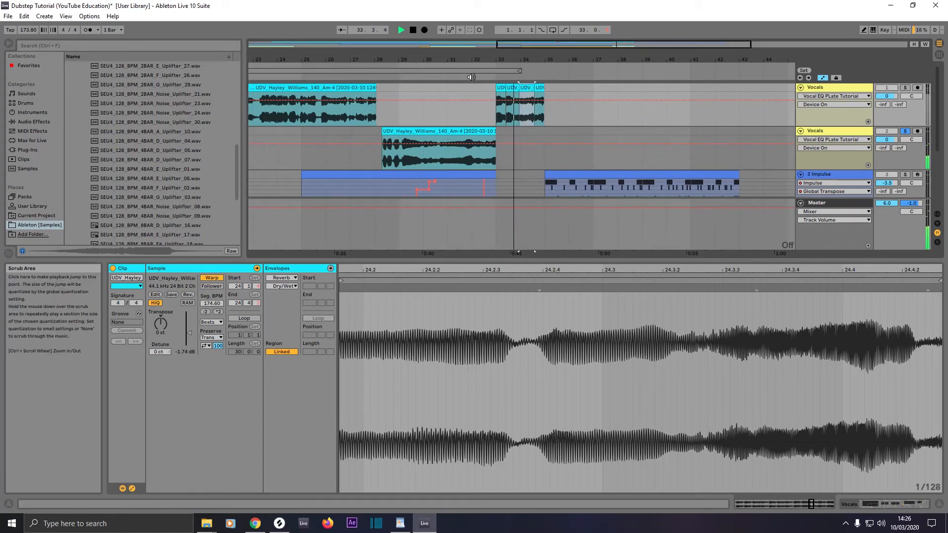
key(space)
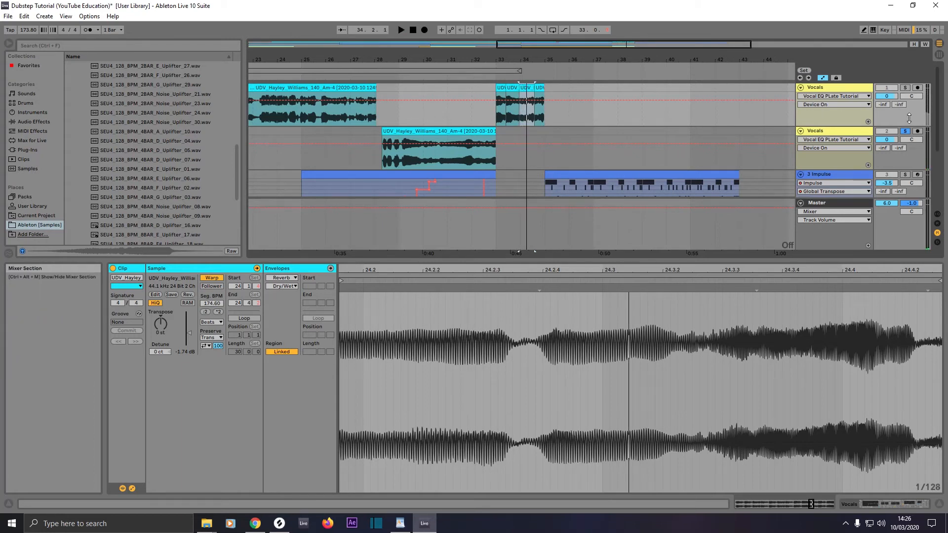
click(465, 77)
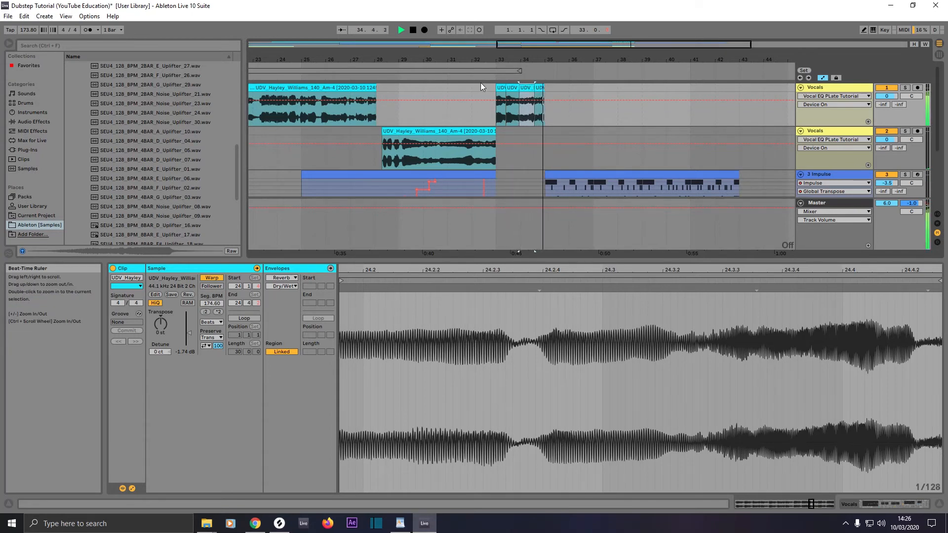
key(space)
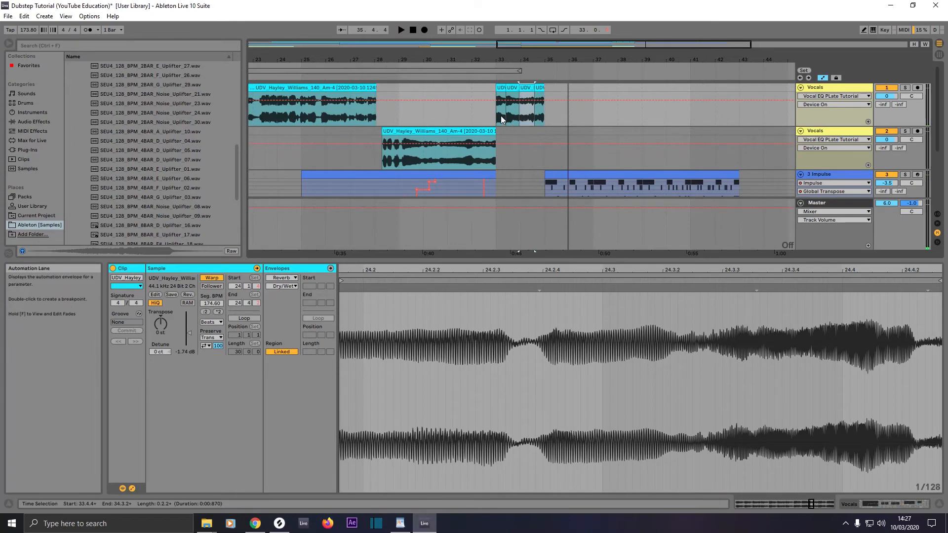
Step: Trim the first vocal chop to start at about 33.1.2 and set the last chop to start at about 34.3.1
click(503, 88)
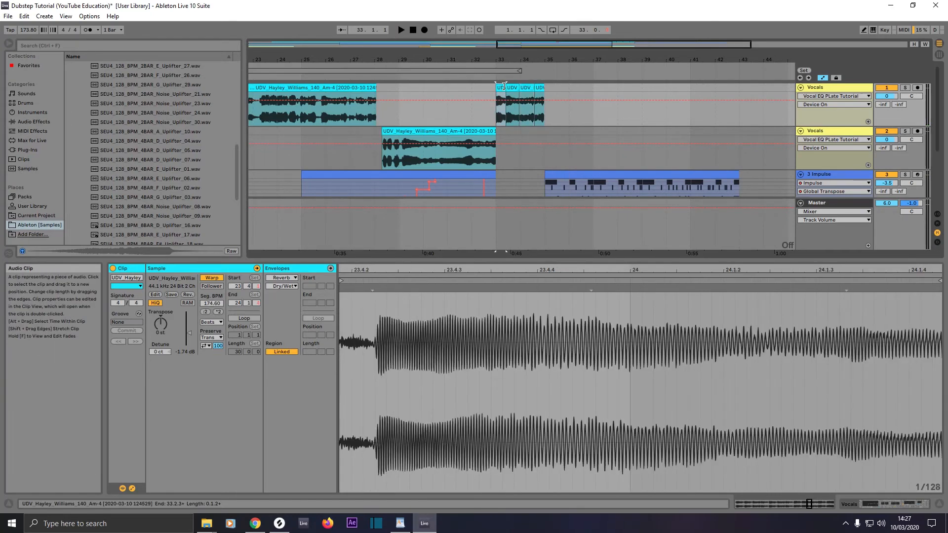
click(501, 91)
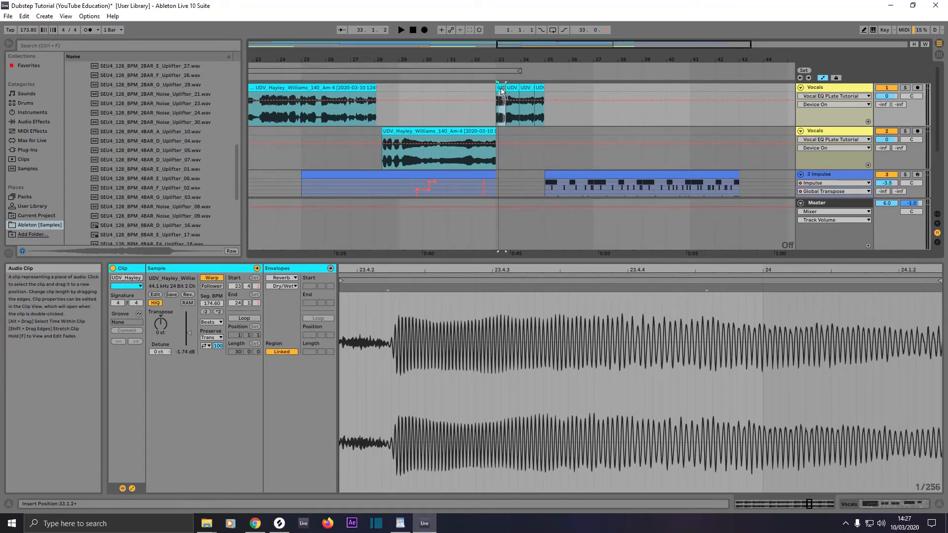
scroll(519, 164, down, 5)
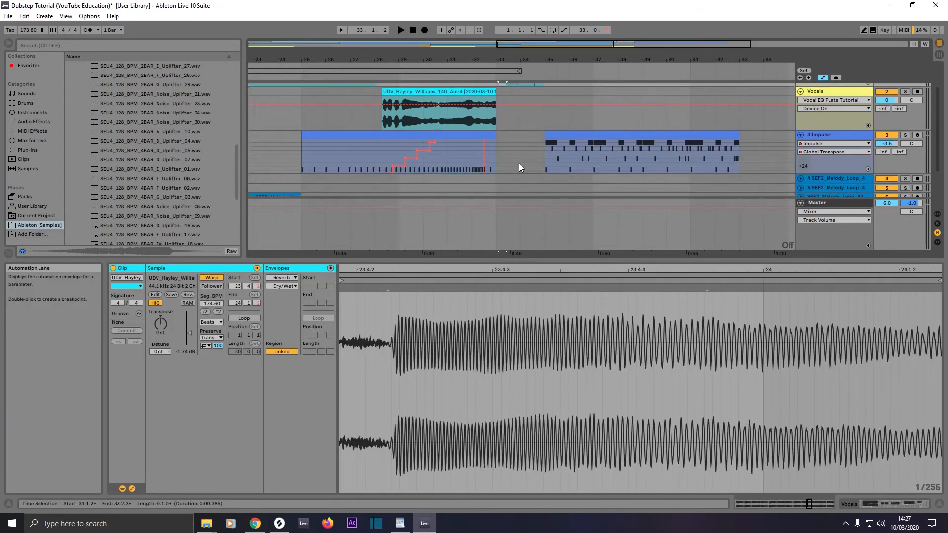
scroll(518, 162, up, 5)
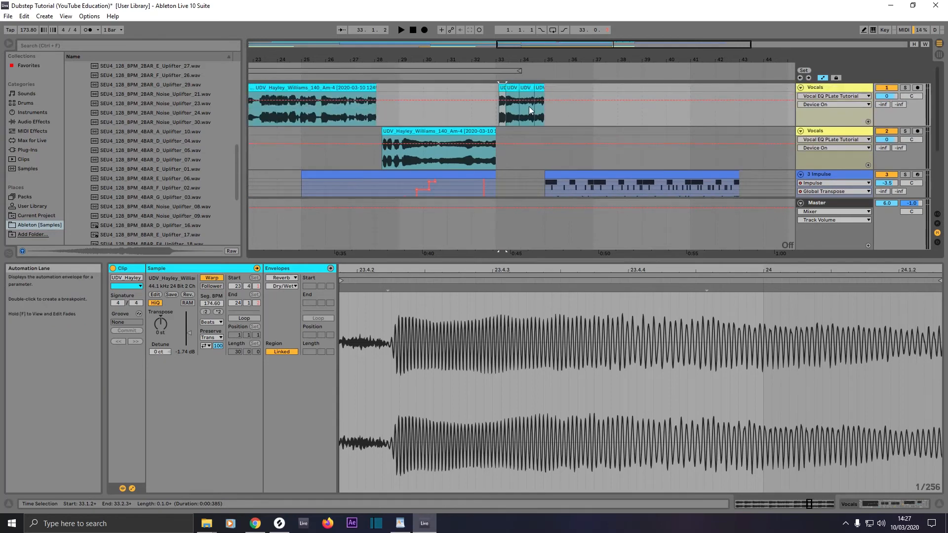
click(537, 87)
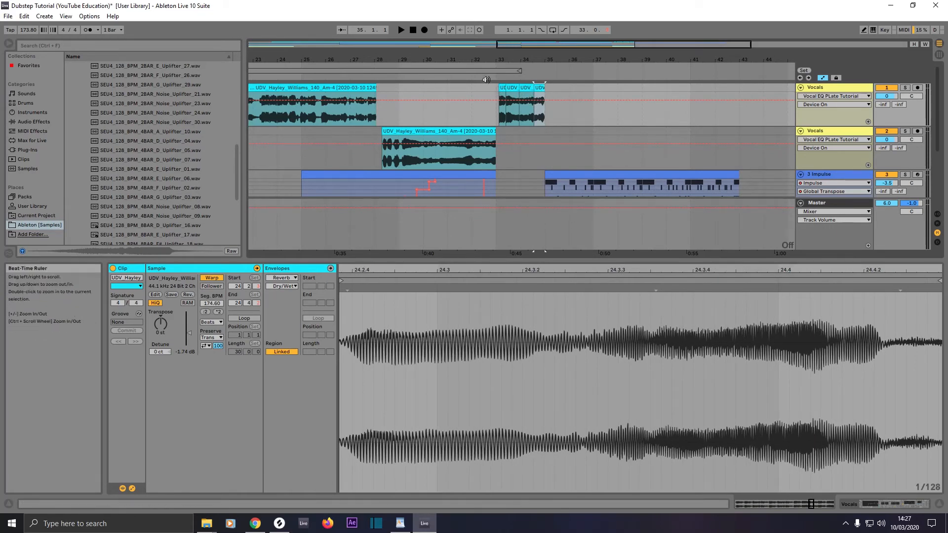
Step: Play back the trimmed vocal chops and fine-adjust the end of the second vocal clip at about 33.1.1
click(463, 76)
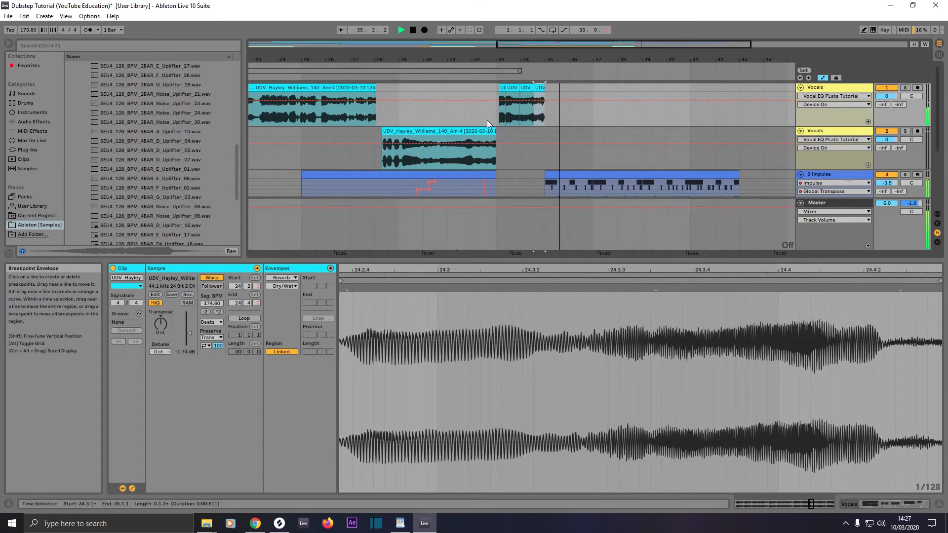
key(space)
click(496, 132)
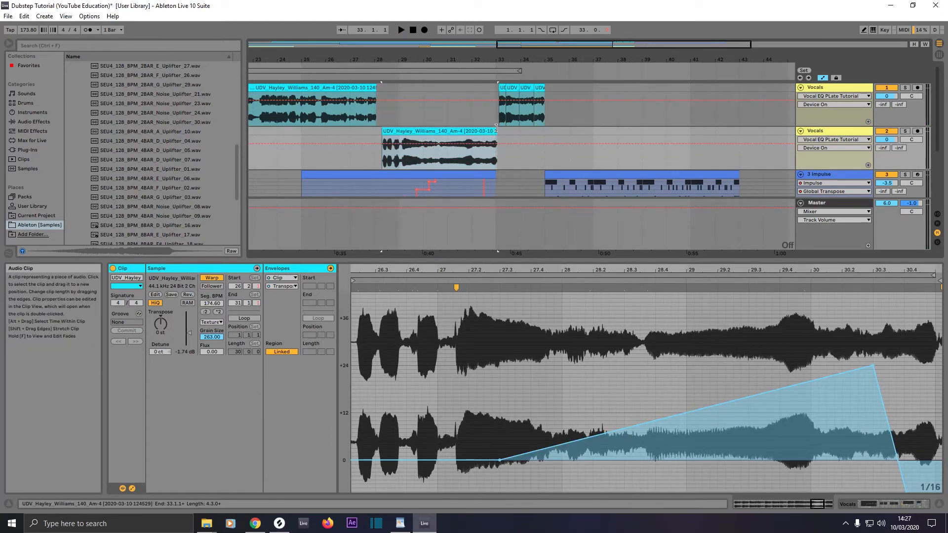
drag(496, 127, 495, 128)
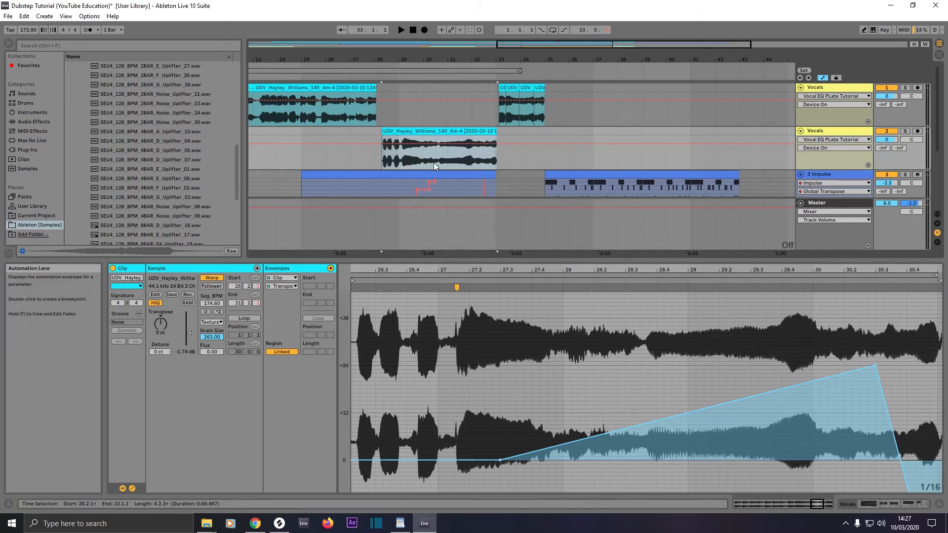
Step: Collapse both Vocals tracks and the Impulse track so the full arrangement is laid out compactly
key(minus)
key(minus)
key(minus)
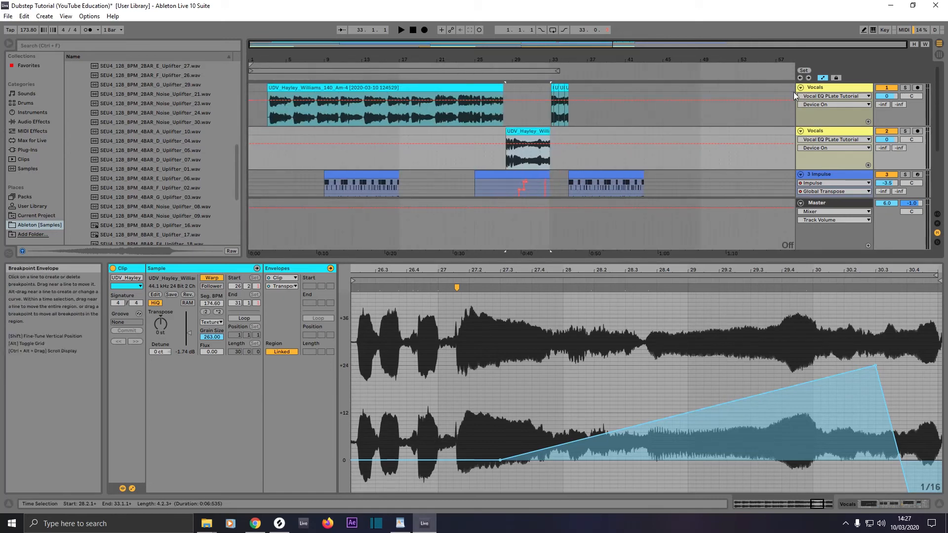
click(800, 88)
click(800, 97)
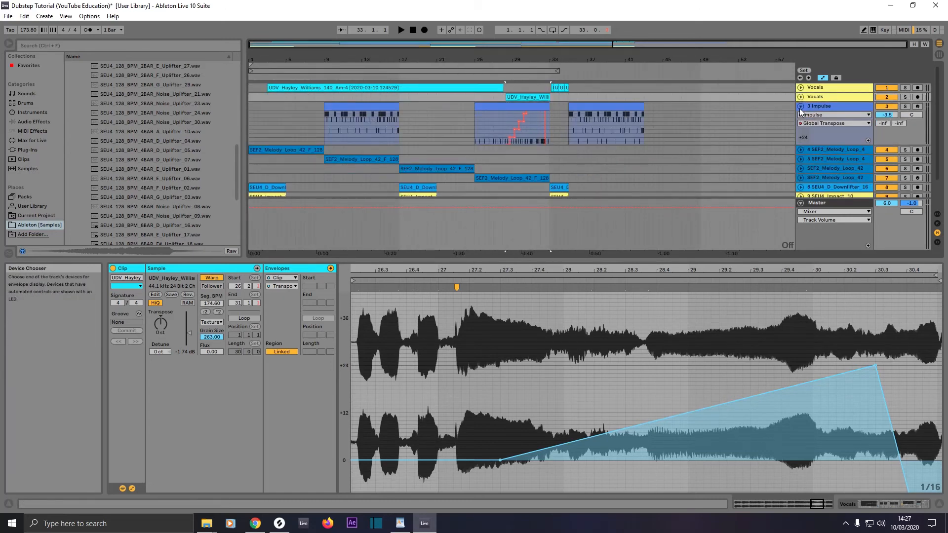
click(800, 106)
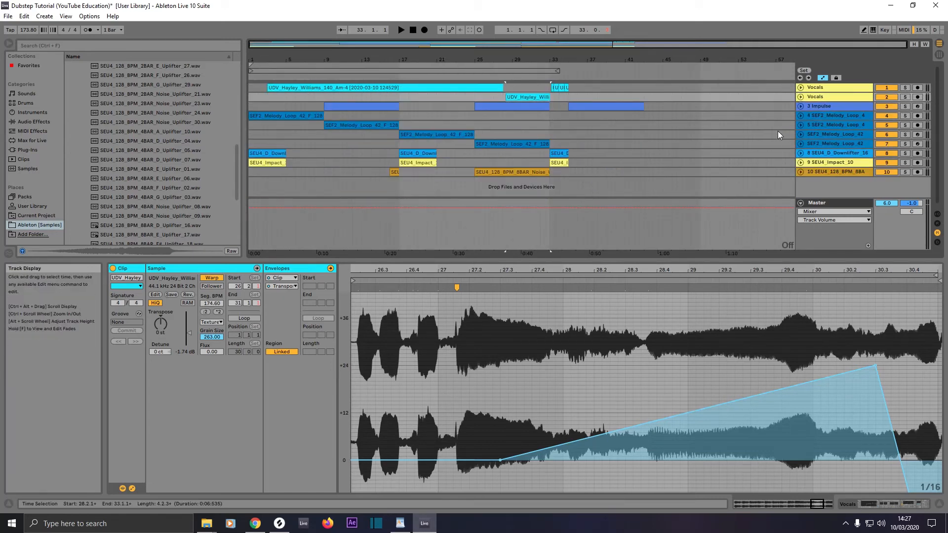
Step: Select the entire arrangement, loop it over its 42-bar length, and play back the opening from bar 1
click(616, 166)
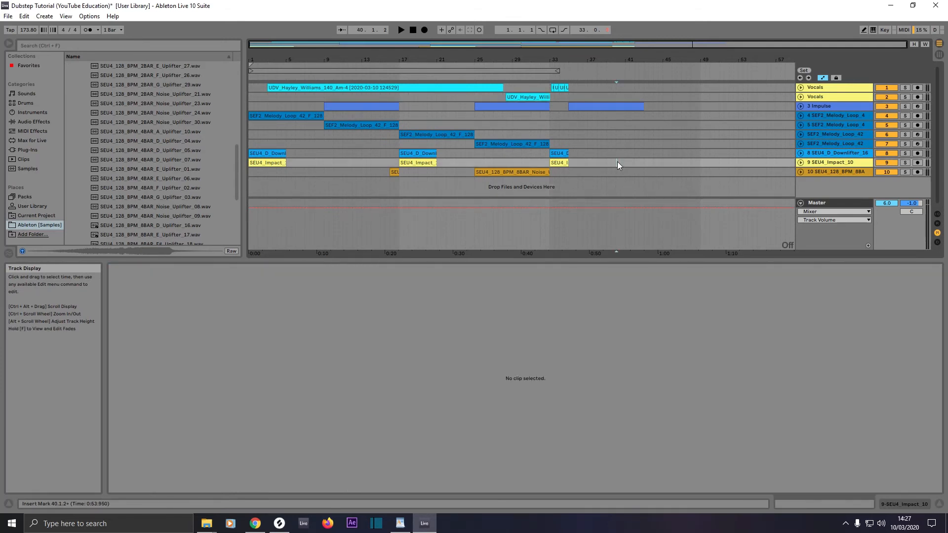
key(ctrl+a)
key(ctrl+l)
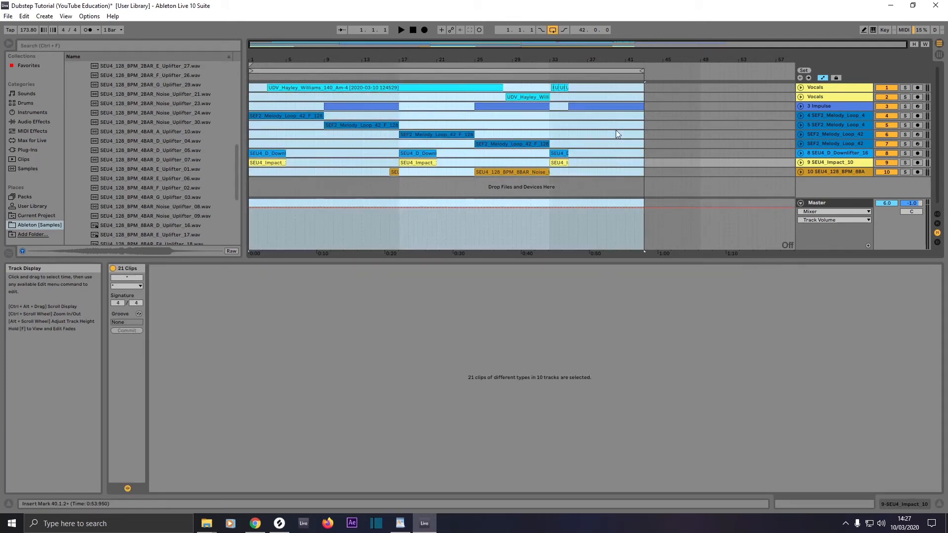
click(906, 172)
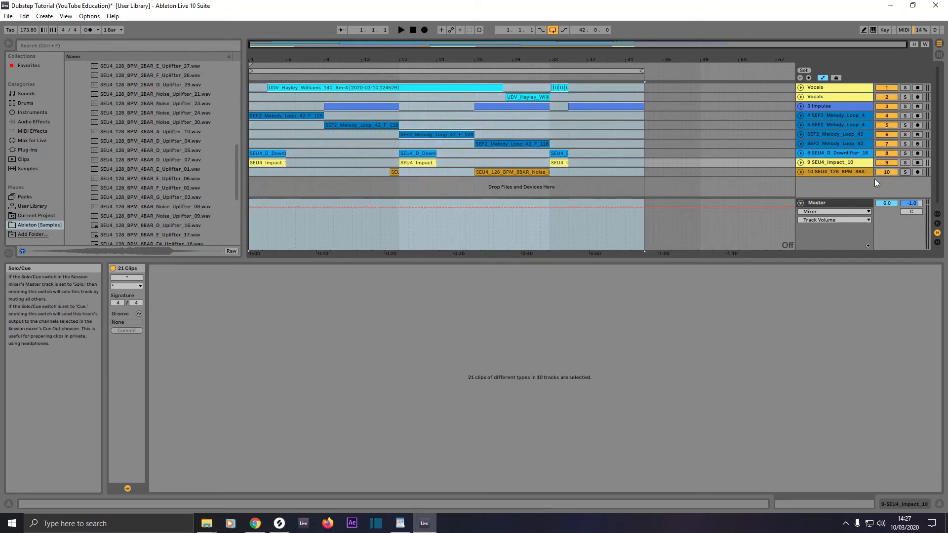
click(413, 30)
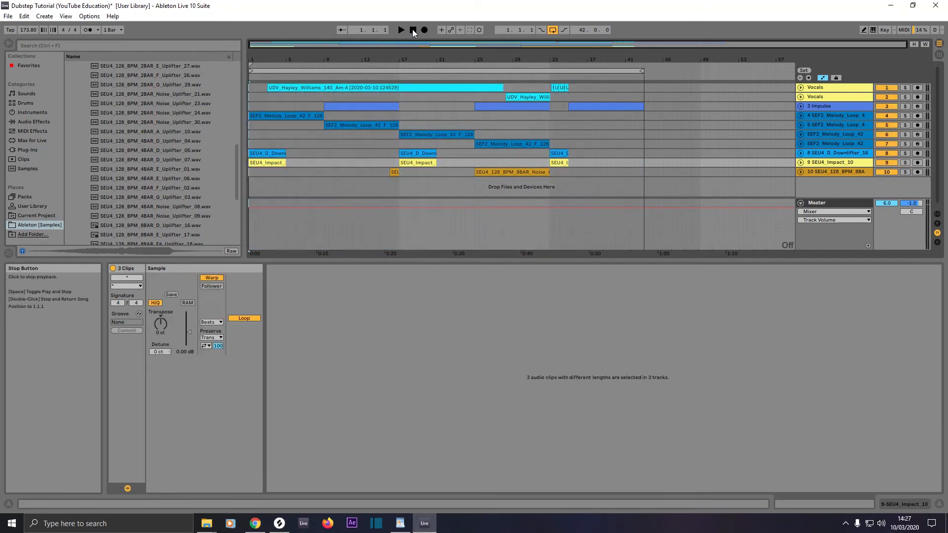
click(401, 30)
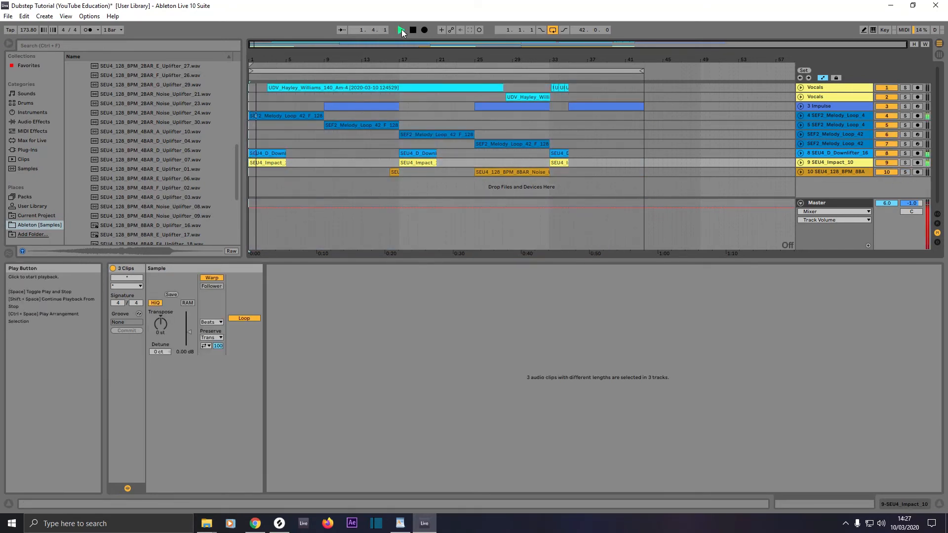
key(space)
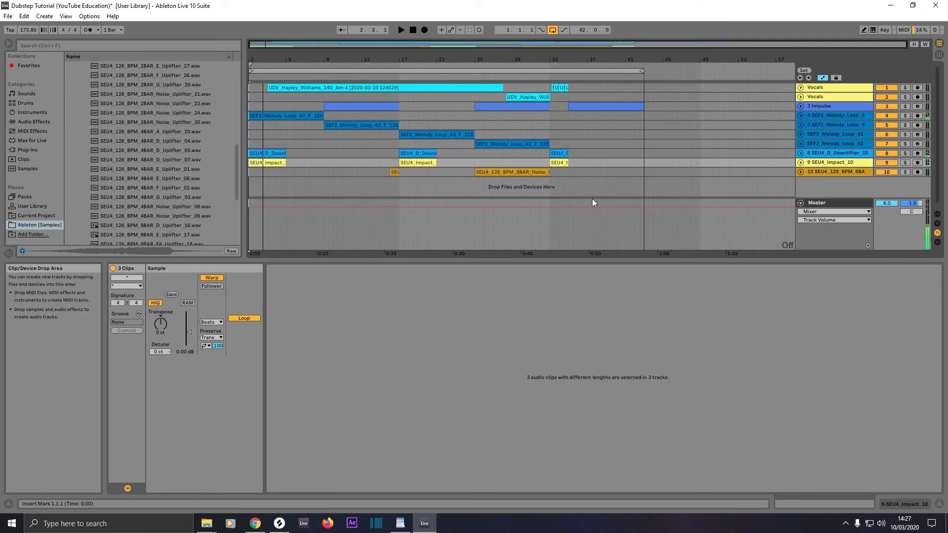
Step: Expand the SEU4_Impact_10 track and set its volume to -4.2 dB while replaying the opening
click(800, 163)
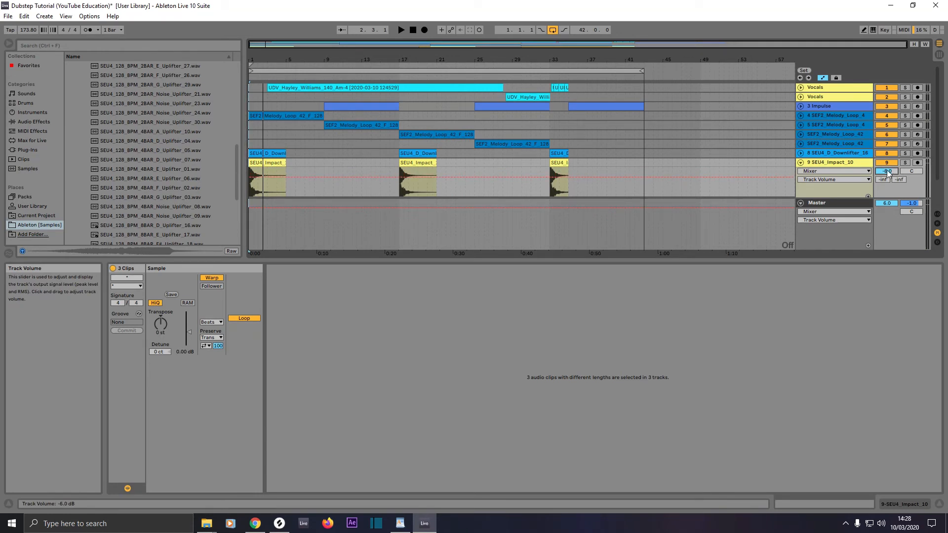
click(414, 30)
click(401, 30)
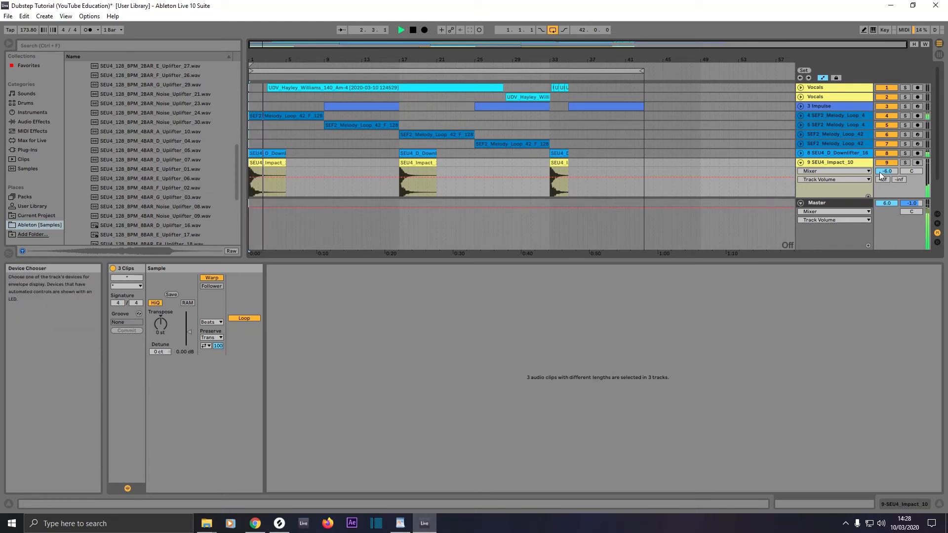
drag(887, 171, 887, 167)
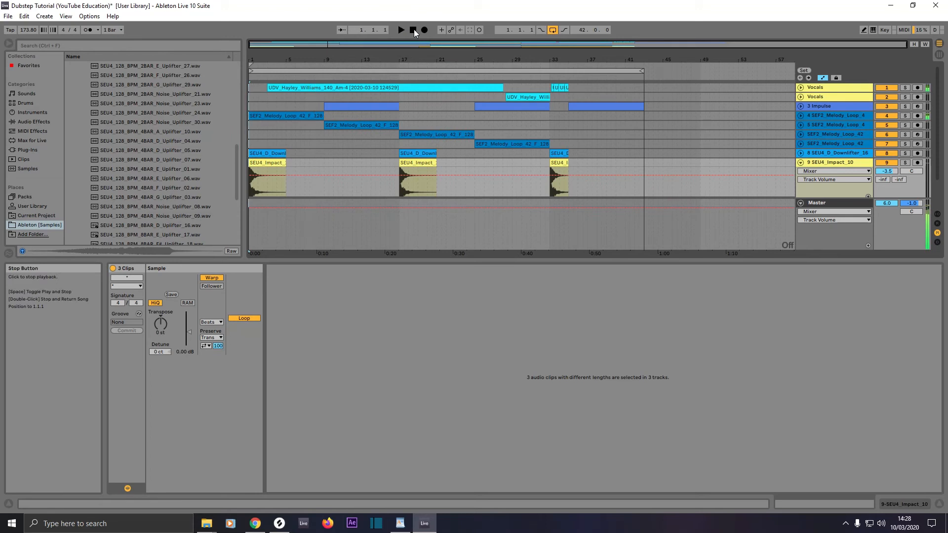
click(401, 31)
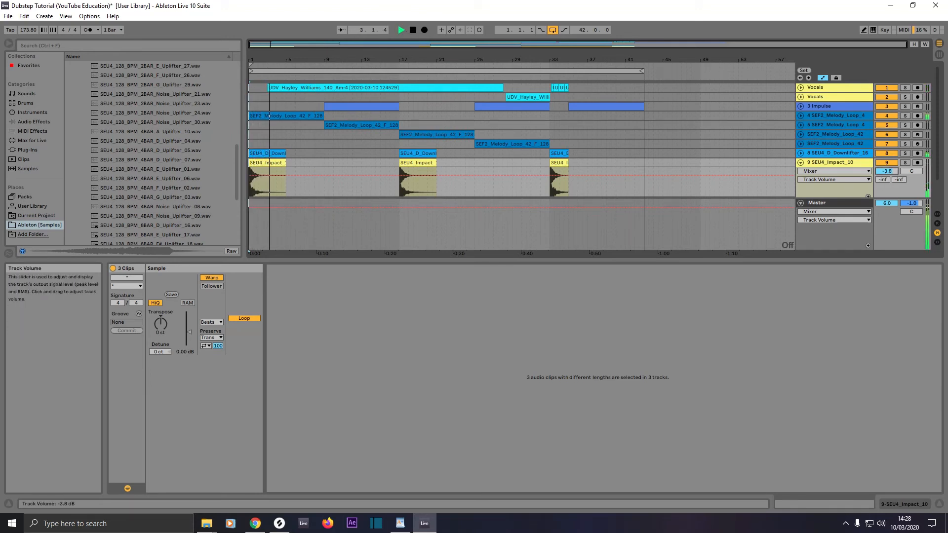
drag(886, 171, 887, 174)
click(413, 30)
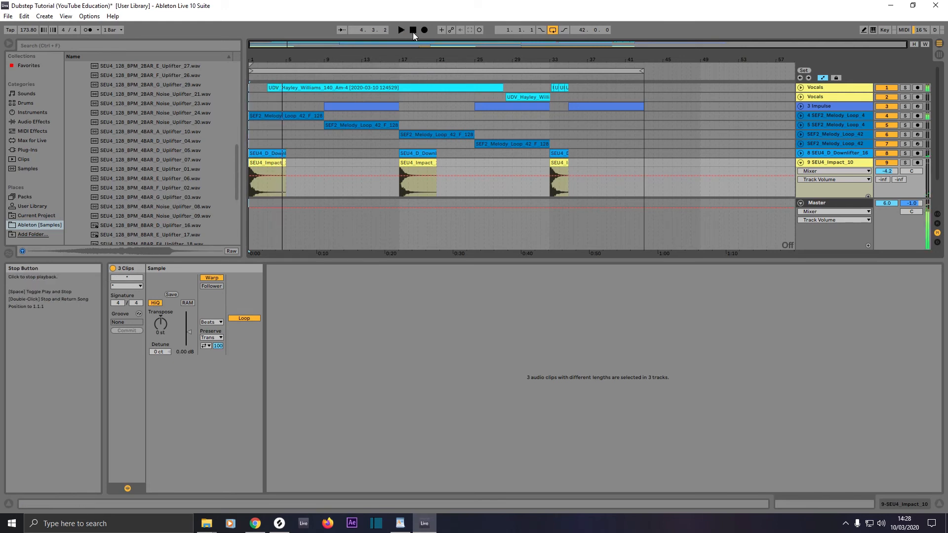
Step: Play the section from bar 9 and set the Amp Dry/Wet on that section's melody loop track to 40.5 %
click(401, 31)
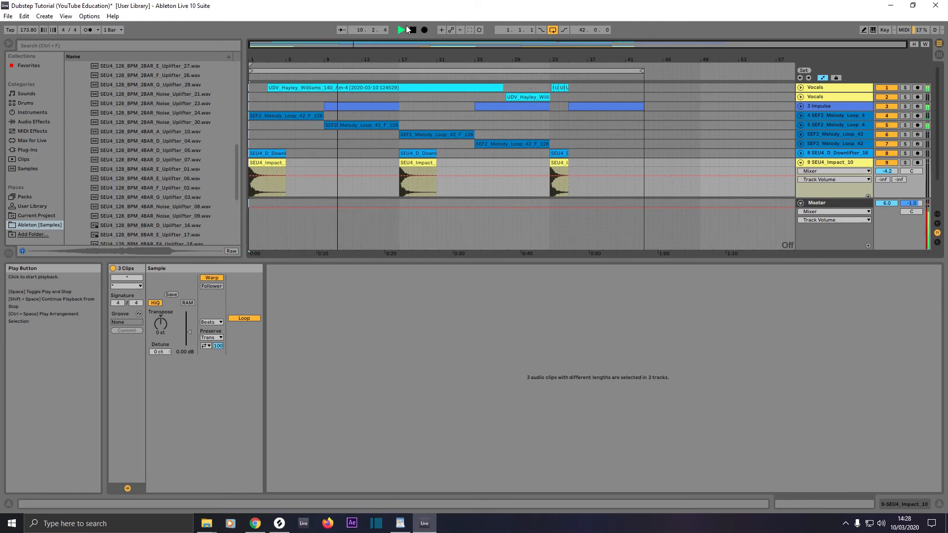
click(373, 126)
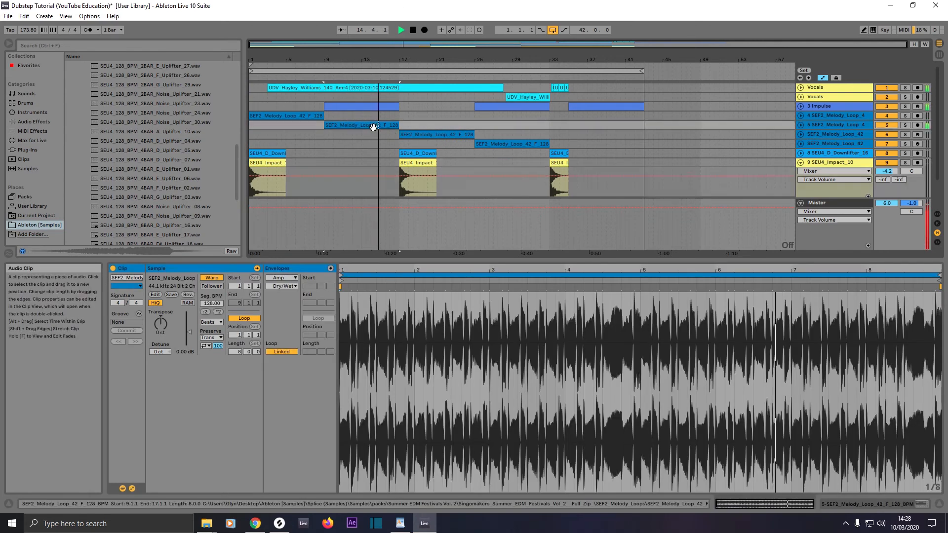
key(space)
key(space)
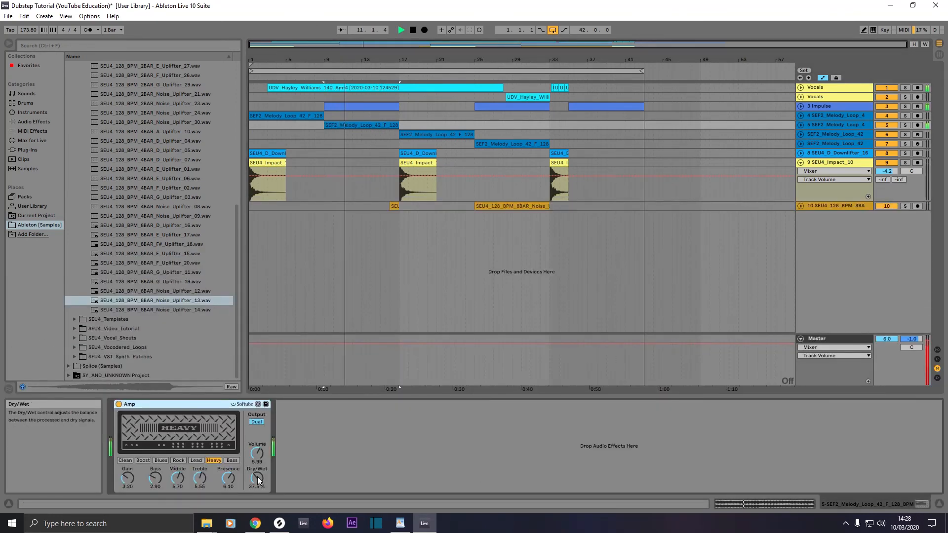
mouse_move(257, 480)
mouse_down()
mouse_move(258, 466)
mouse_move(255, 490)
mouse_move(253, 476)
mouse_up()
key(space)
key(space)
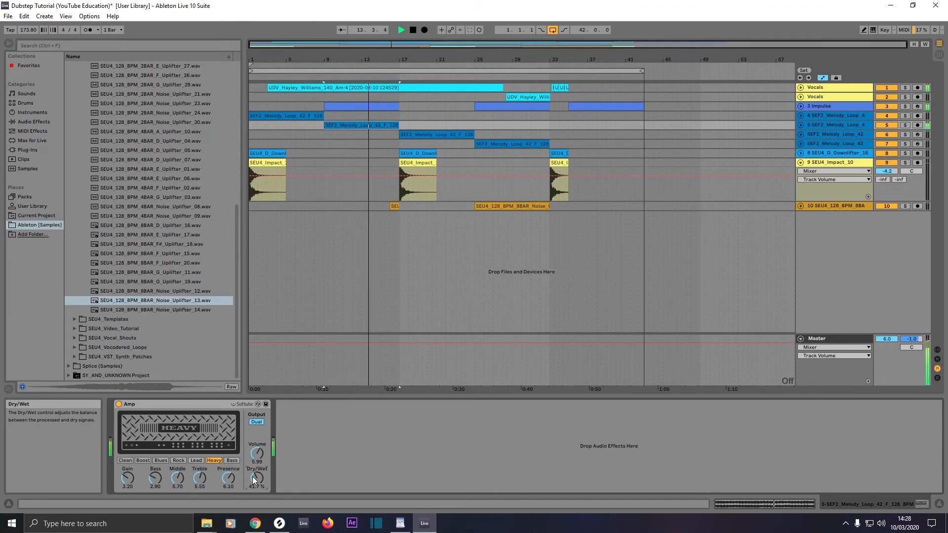
key(space)
key(space)
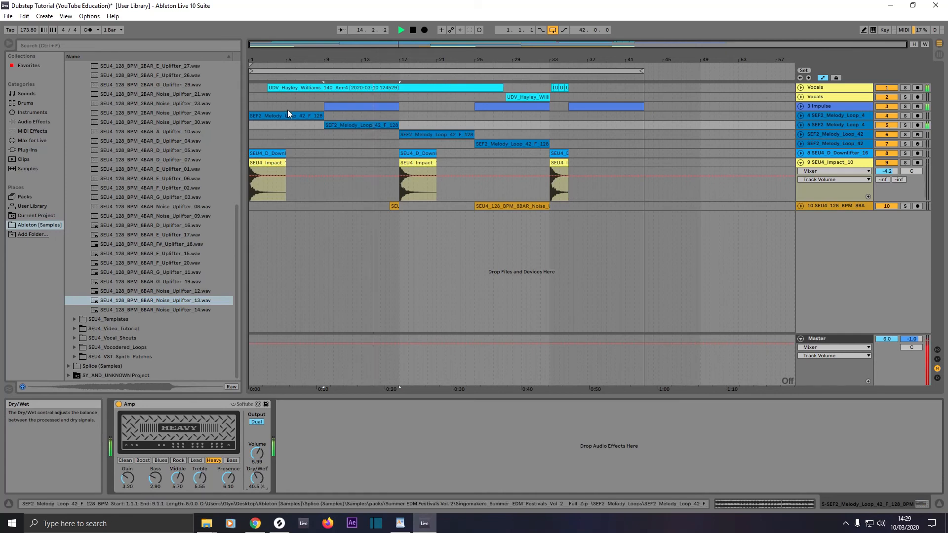
click(312, 75)
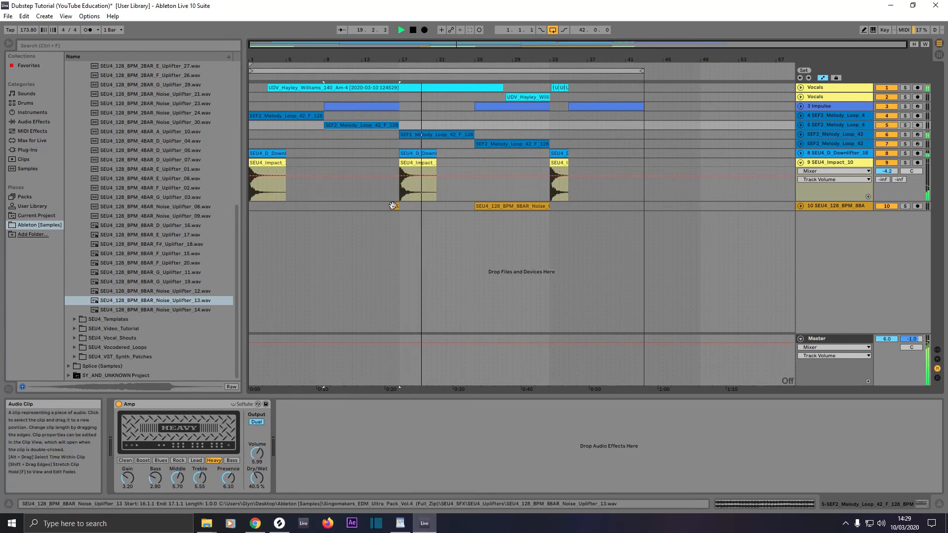
Step: Set the arrangement grid to 1/2 and extend the first noise uplifter clip to start at about bar 15
drag(393, 205, 375, 206)
right_click(372, 206)
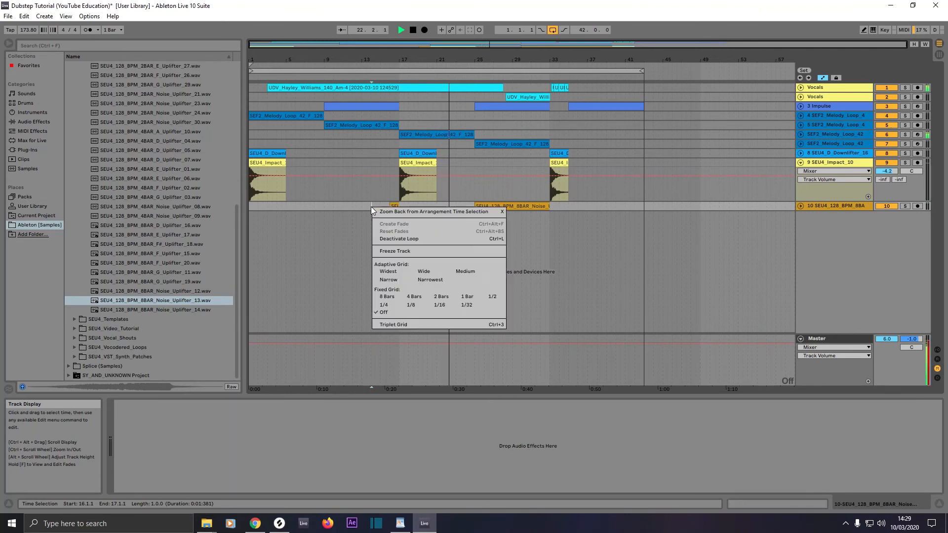
click(494, 296)
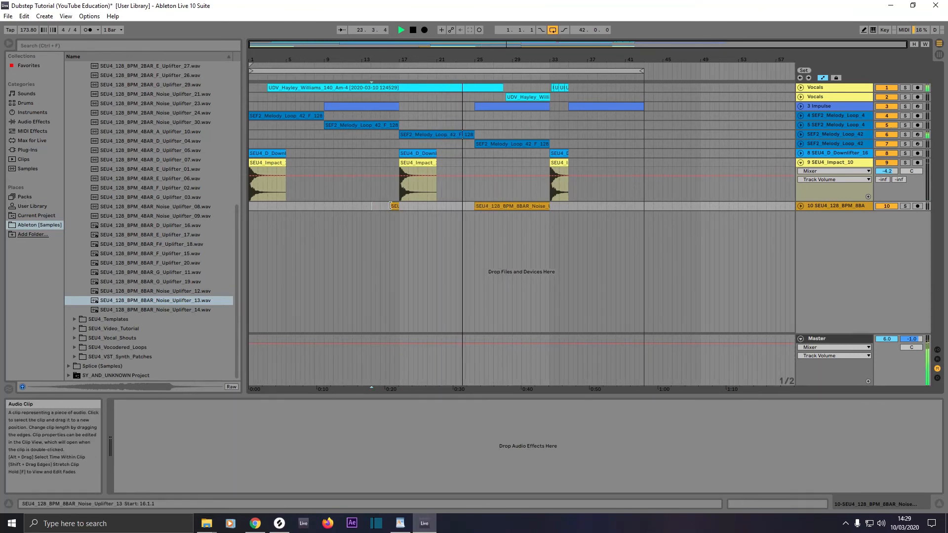
drag(390, 205, 381, 205)
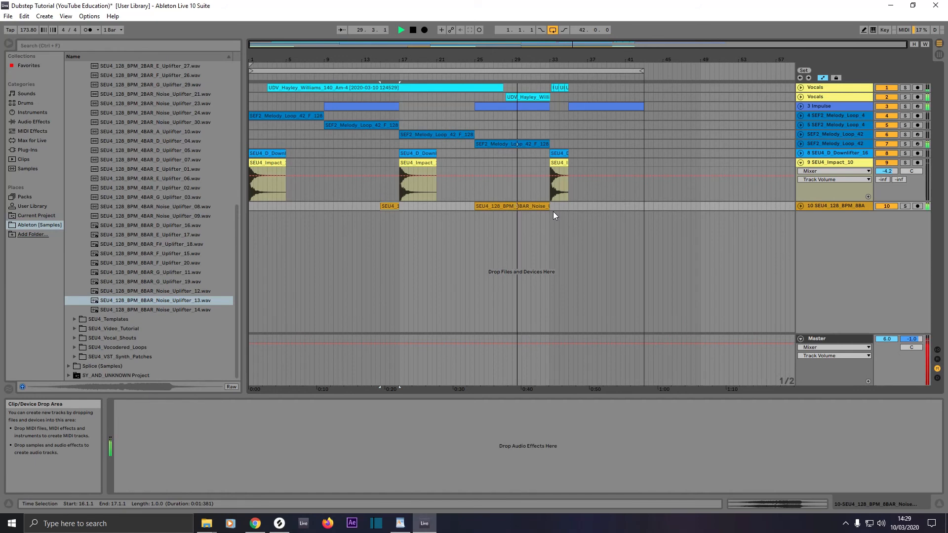
Step: Stop playback and copy the Arpeggiator from the bar 25 melody loop track to the bar 17 melody loop track
key(space)
click(511, 146)
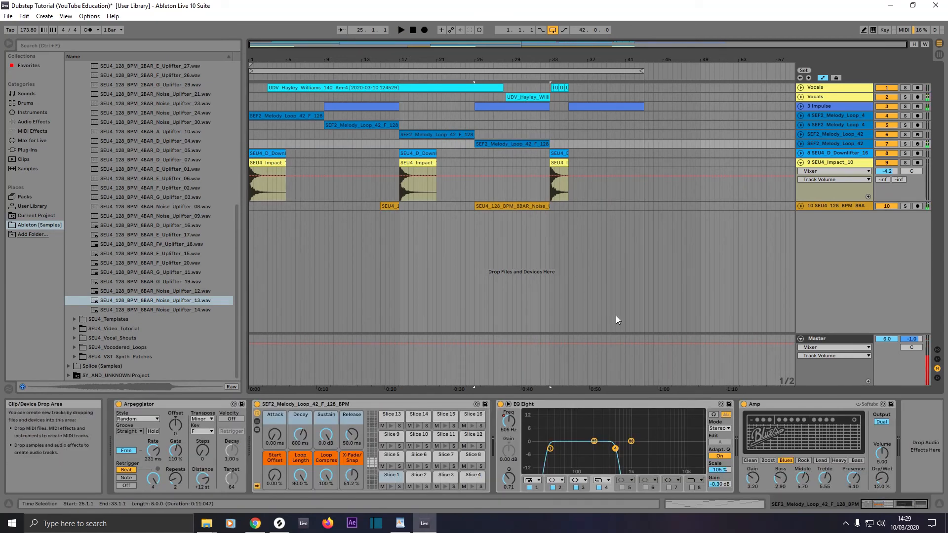
click(201, 404)
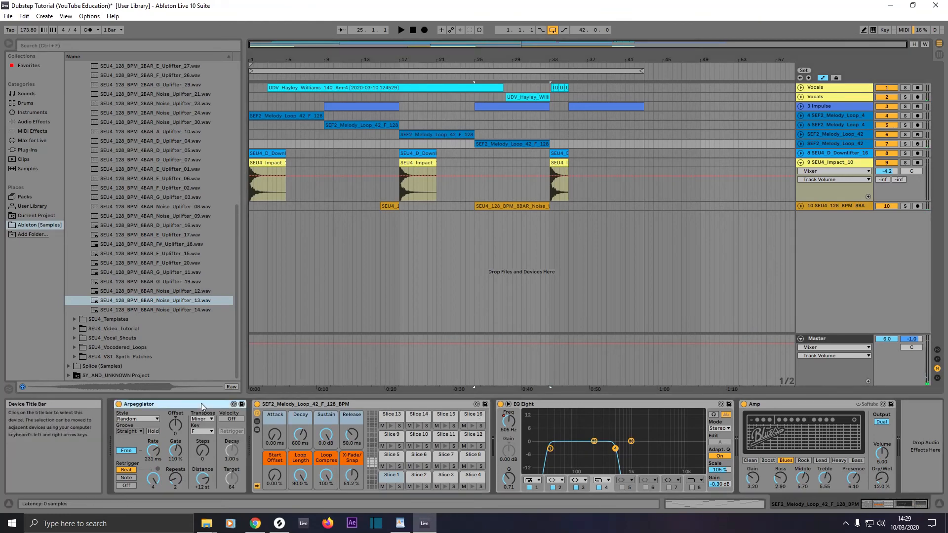
drag(200, 403, 420, 133)
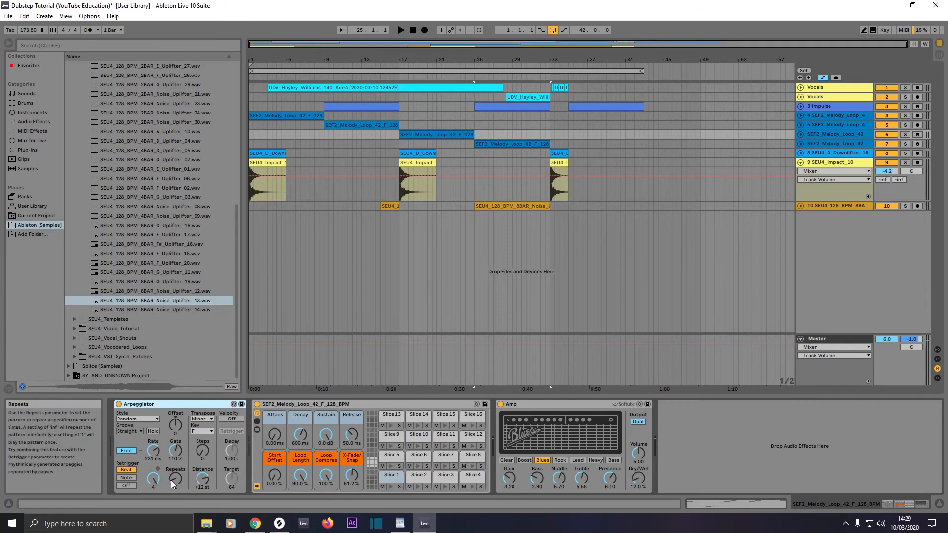
Step: Set the copied Arpeggiator to infinite Repeats, the Up style and a Gate of 85 %
drag(175, 483, 175, 469)
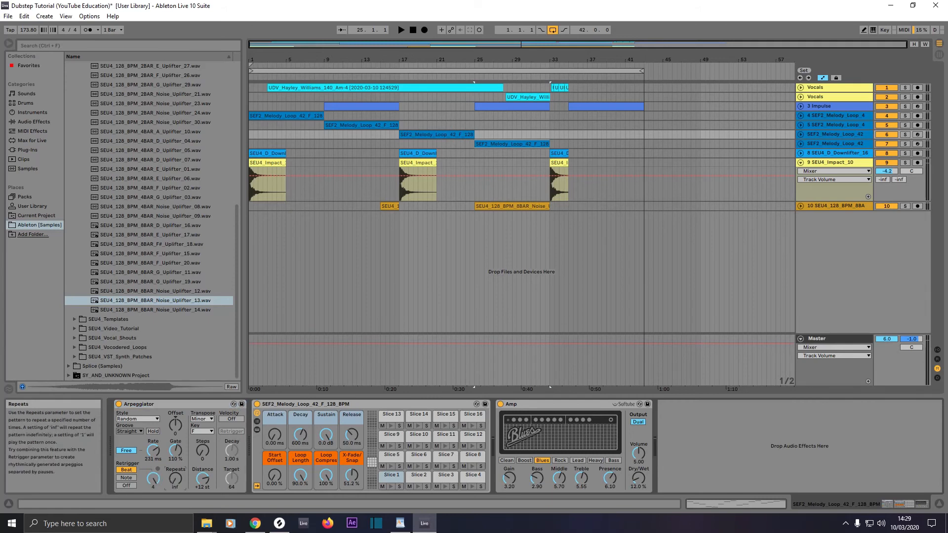
click(138, 419)
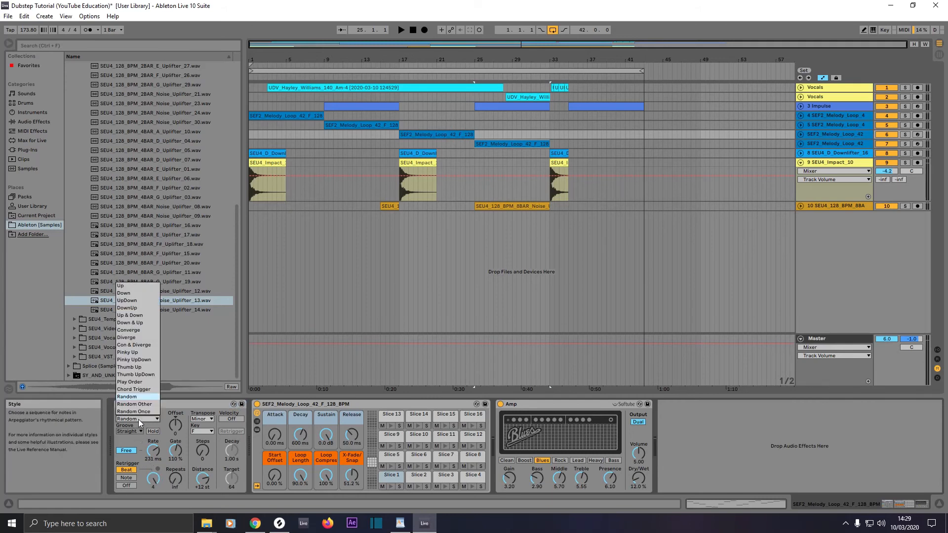
click(132, 286)
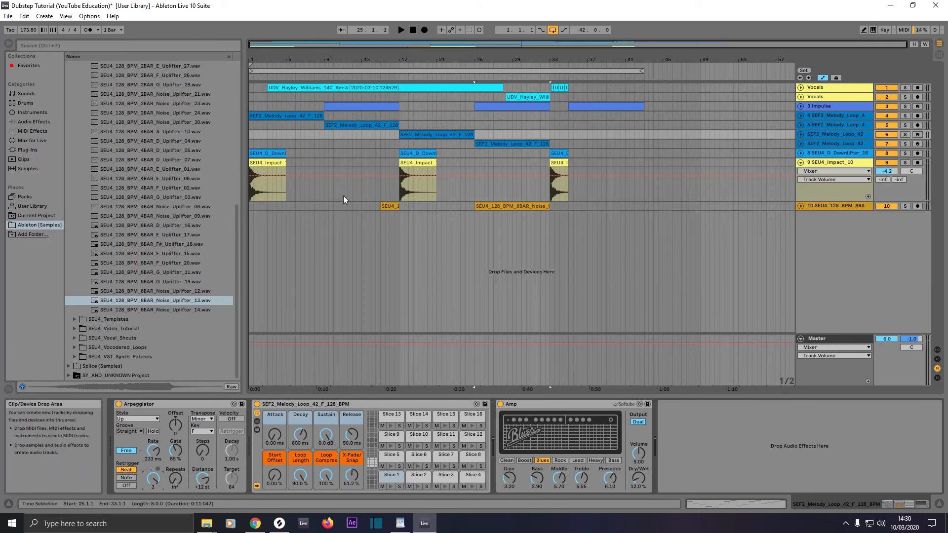
Step: Play the arrangement from about bar 15 and raise the Amp volume on the bar 17 melody loop track to about 7
click(382, 78)
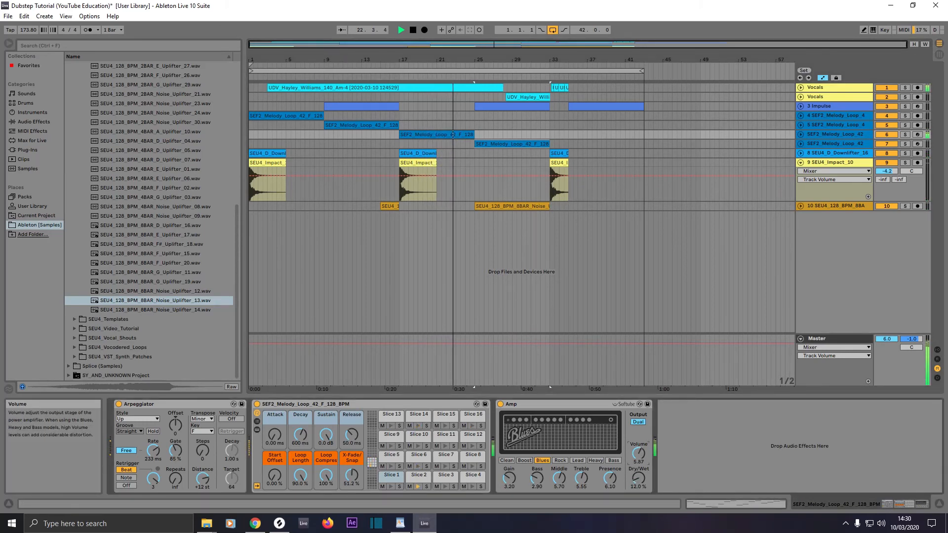
drag(638, 454, 638, 451)
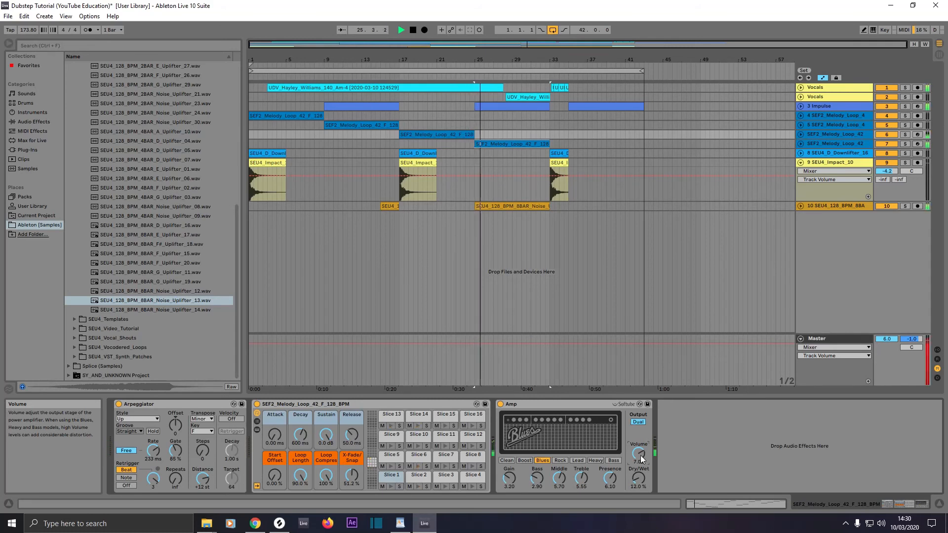
Step: Try the Amp ahead of EQ Eight on the bar 25 melody loop track, and return it to the end of the chain
click(517, 148)
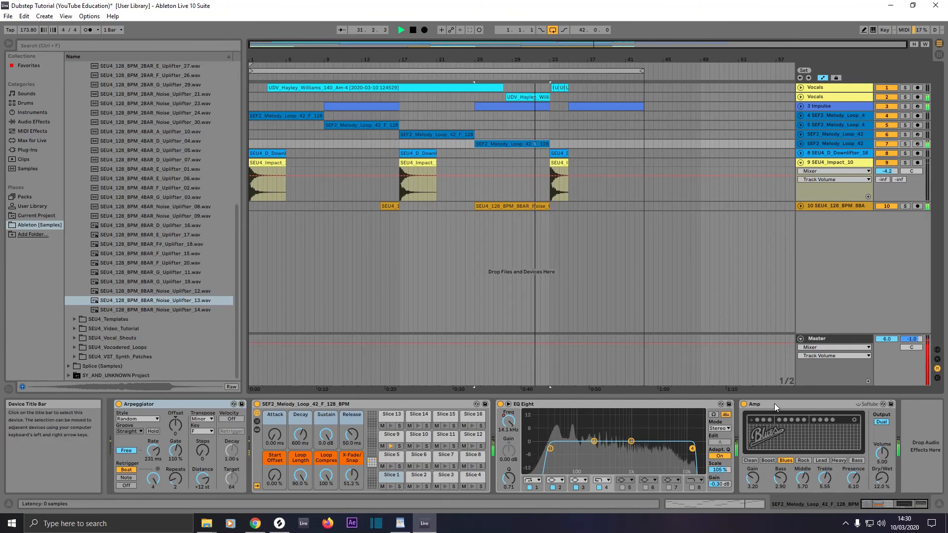
drag(774, 404, 538, 405)
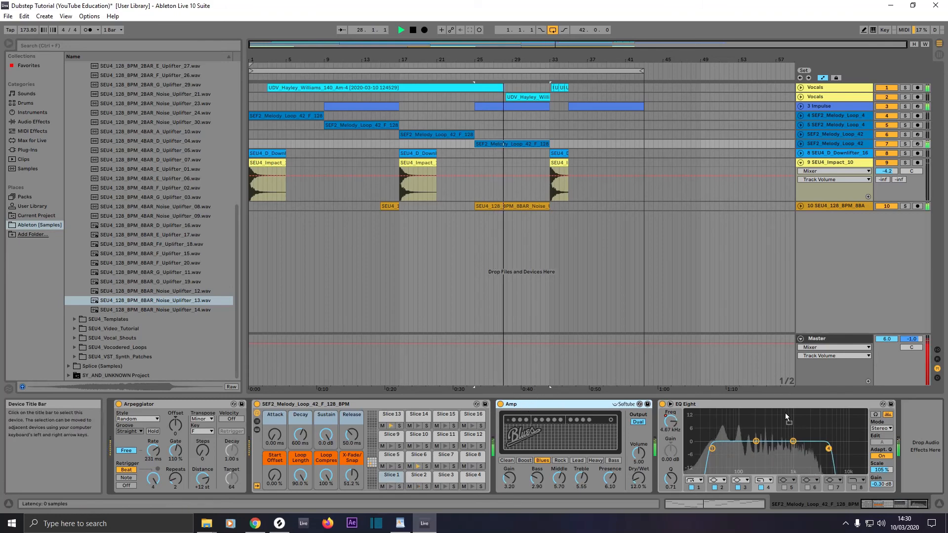
drag(785, 417, 814, 416)
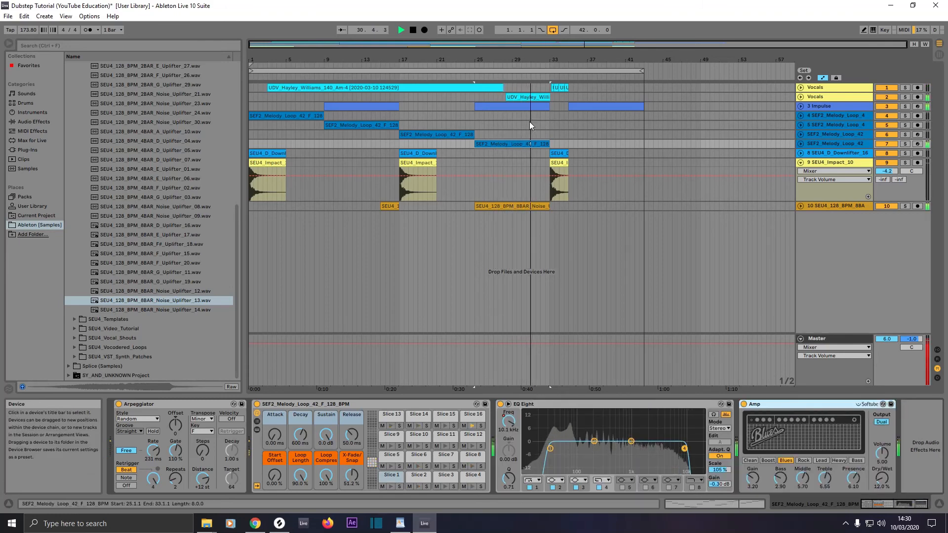
Step: Play the arrangement and try the Rock and Lead models on the bar 9 melody loop track's Amp, with Dry/Wet at 47.8 %
click(401, 30)
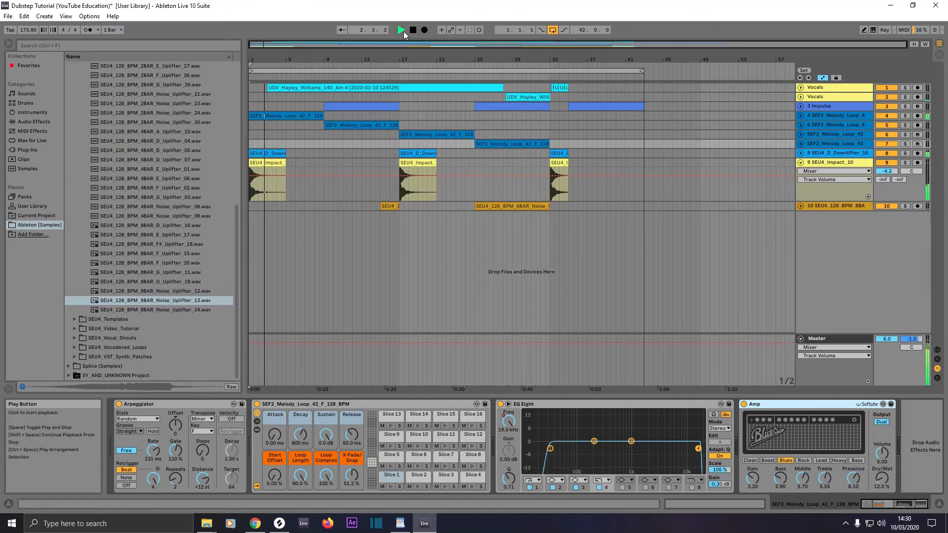
click(342, 125)
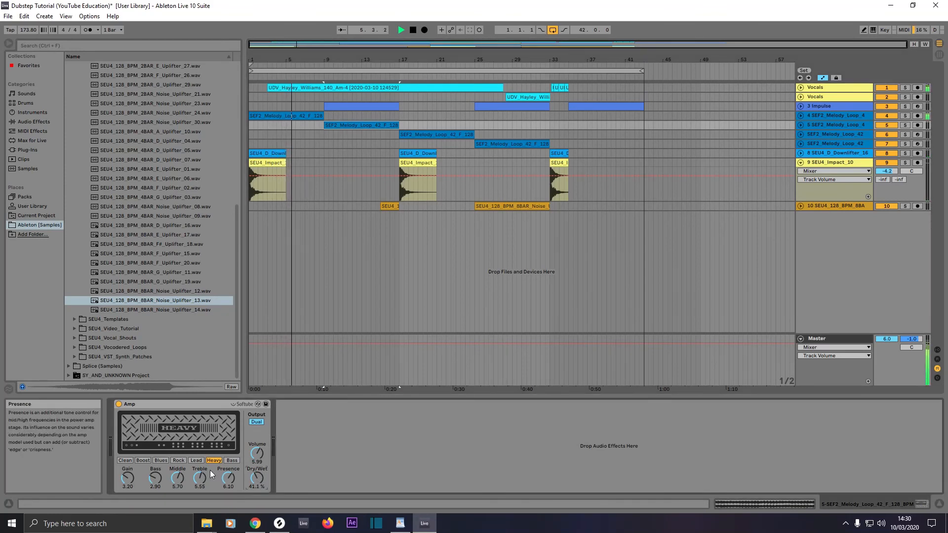
click(178, 462)
mouse_move(256, 478)
mouse_down()
mouse_move(255, 492)
mouse_move(257, 479)
mouse_up()
click(196, 460)
click(336, 125)
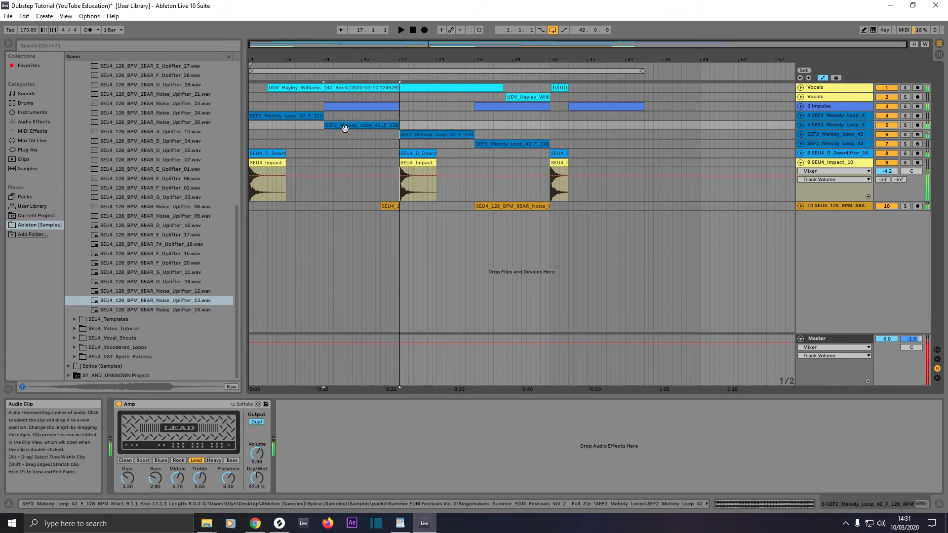
Step: Check the bar 17 melody loop track's devices and try the Bass model on the bar 9 track's Amp with Dry/Wet at 75.6 %
click(402, 135)
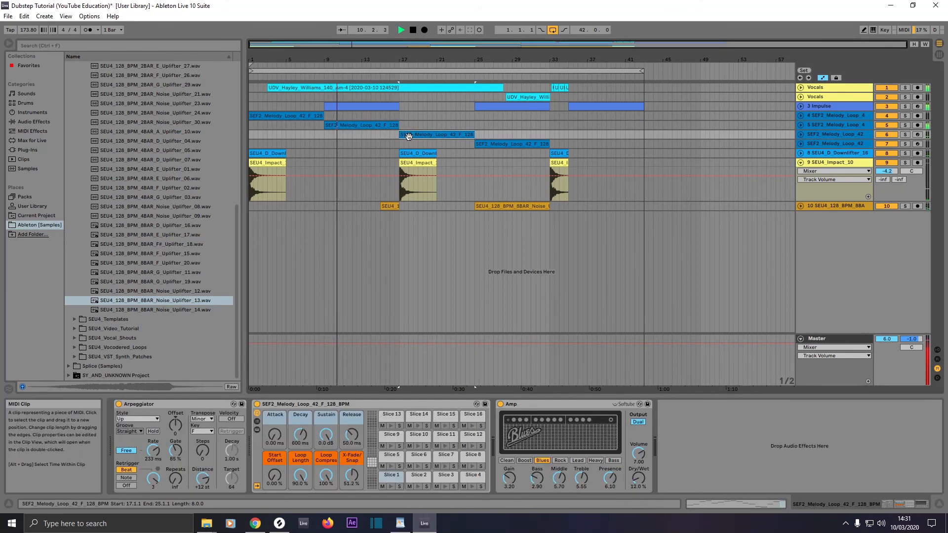
click(364, 125)
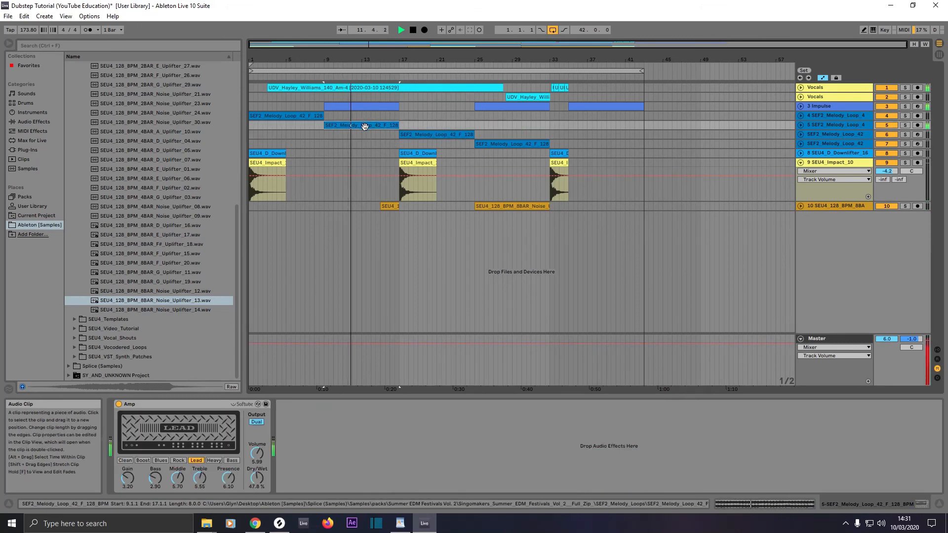
click(232, 460)
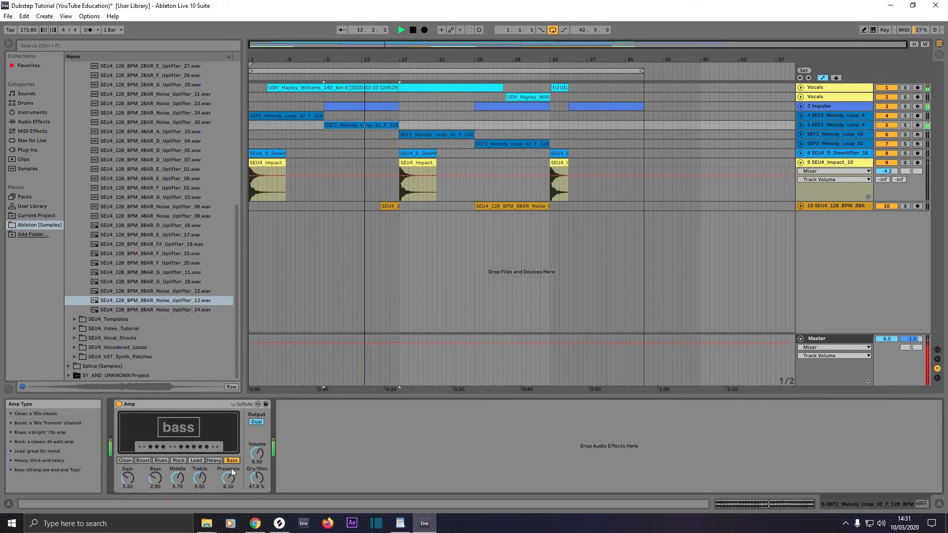
drag(256, 478, 256, 459)
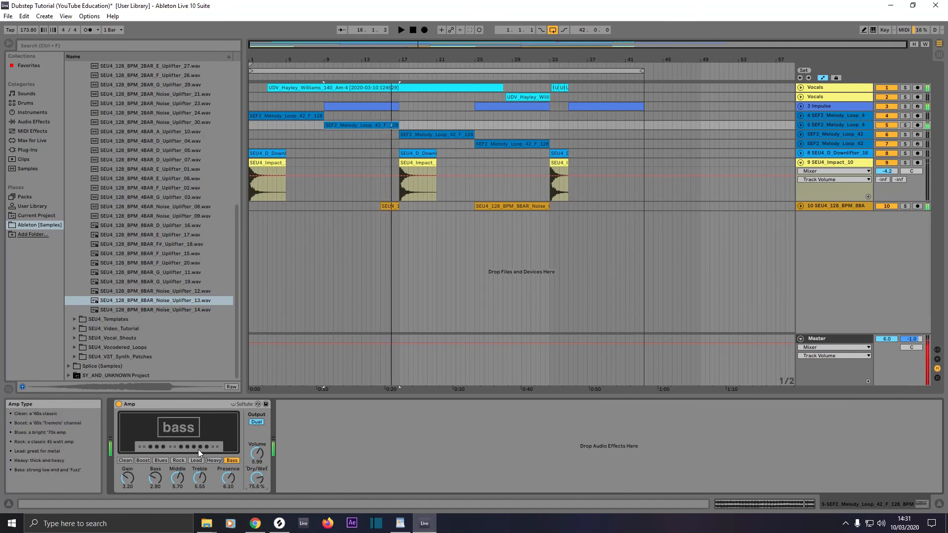
Step: Replay from bar 9 and compare the Rock and Lead models on the bar 9 track's Amp, with Dry/Wet at 54.4 %
key(space)
key(space)
click(181, 462)
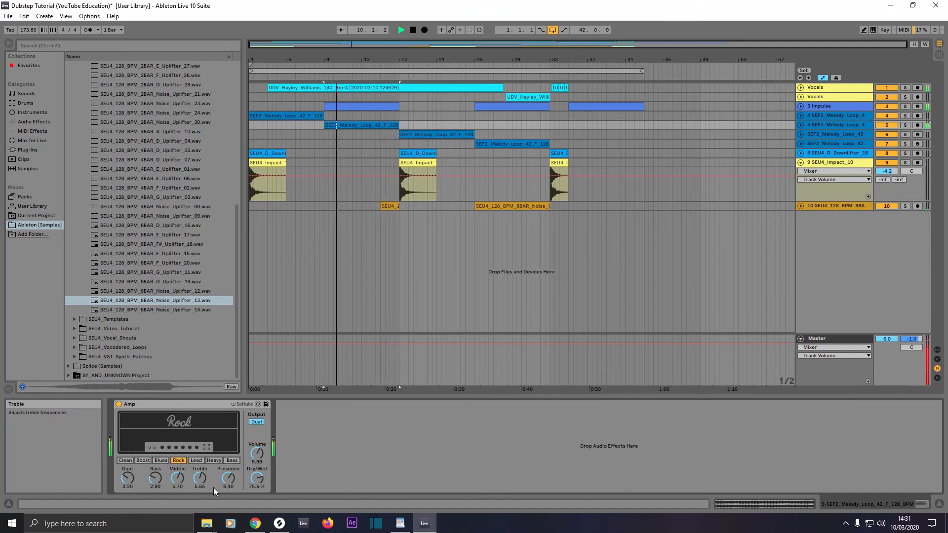
mouse_move(261, 481)
mouse_down()
mouse_move(261, 492)
mouse_move(257, 479)
mouse_up()
click(196, 461)
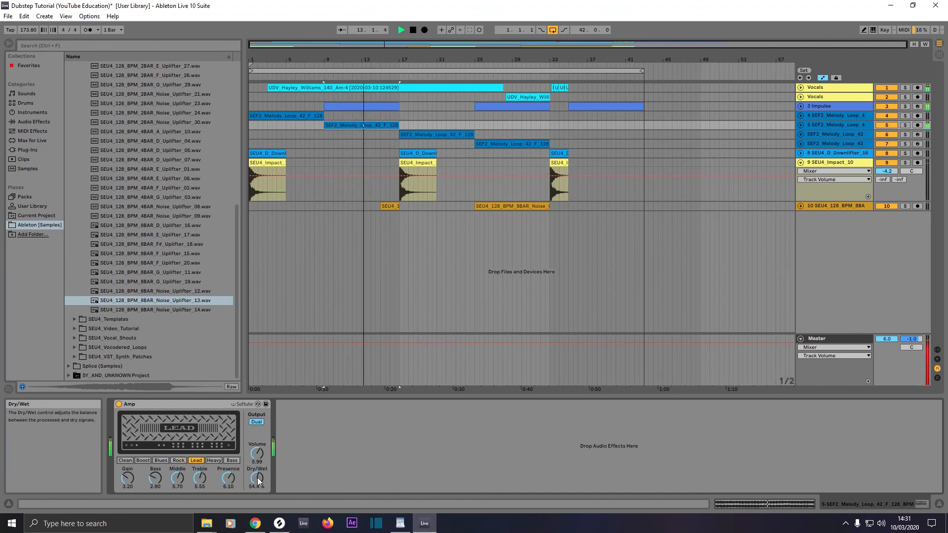
Step: Set the bar 9 melody loop track's Amp to Rock and its Dry/Wet to 35.7 % while replaying from bar 9
click(178, 462)
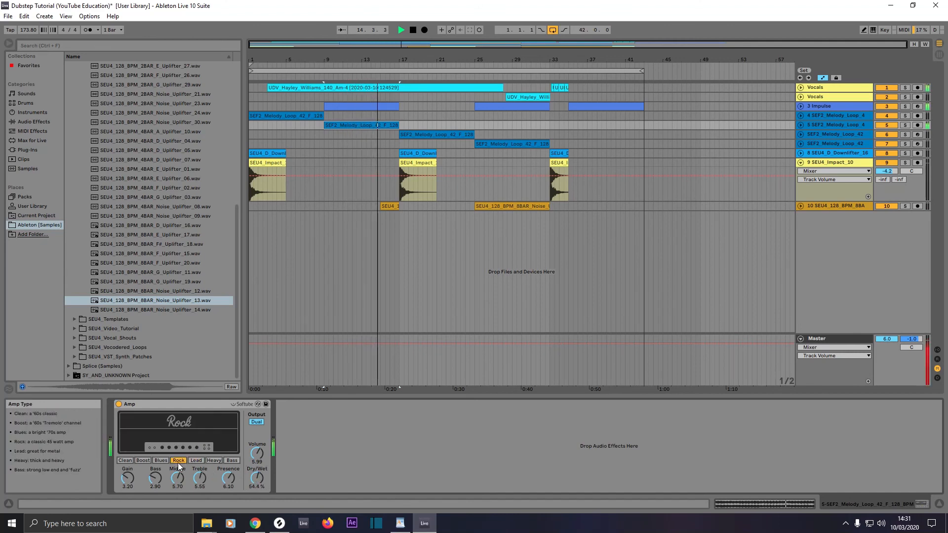
drag(257, 478, 257, 478)
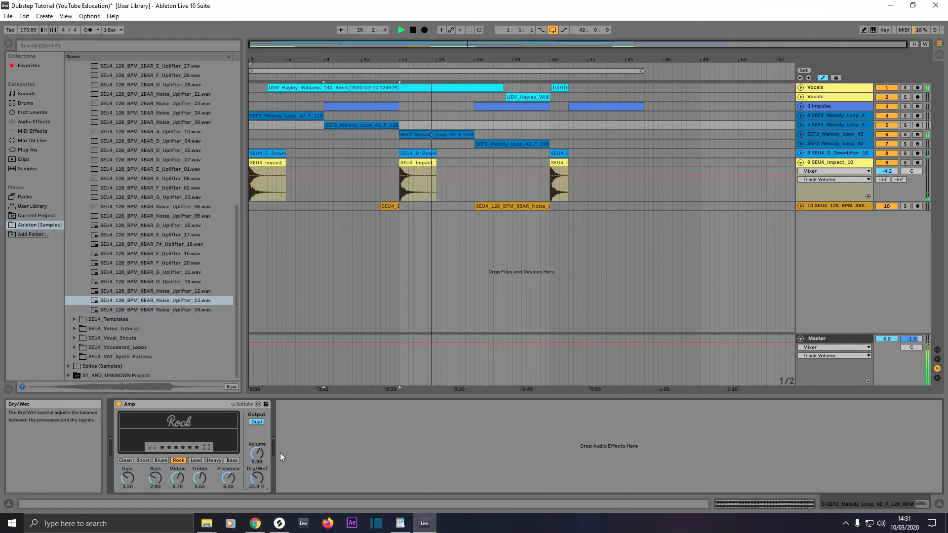
key(space)
key(space)
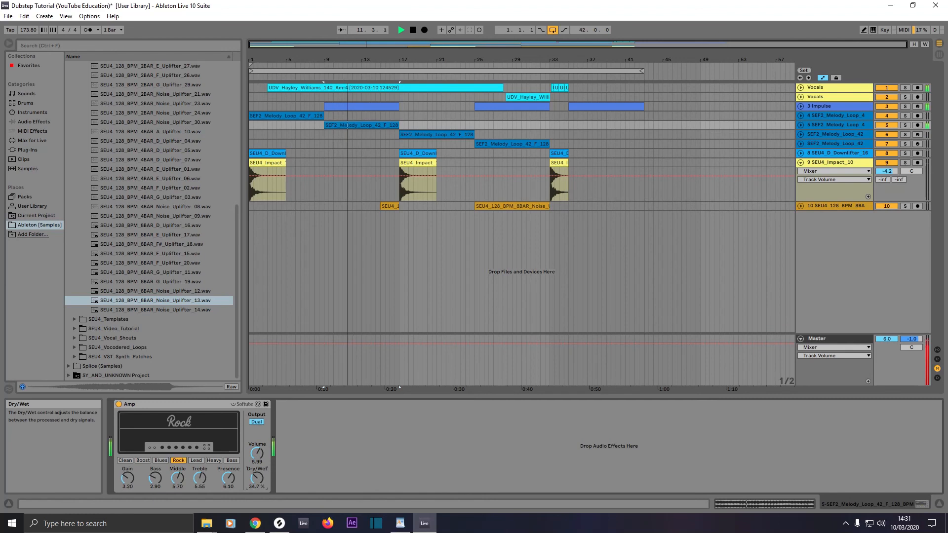
drag(257, 478, 256, 480)
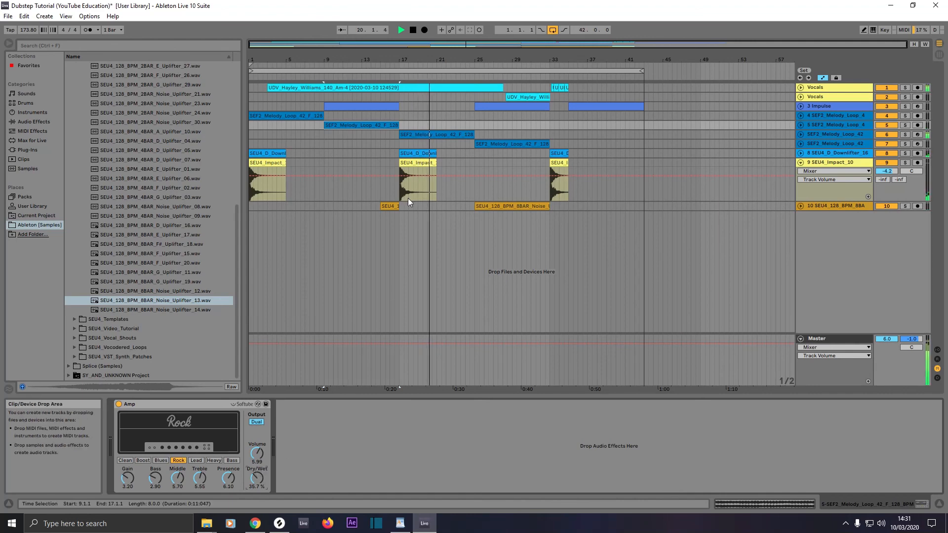
Step: Set the bar 17 melody loop track's volume to 0.6 dB, collapse the track and stop playback
click(448, 141)
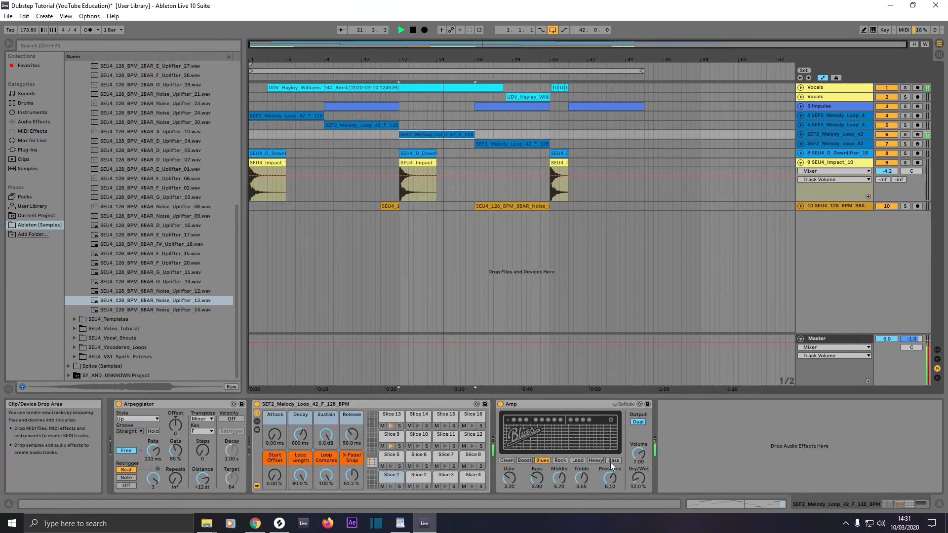
click(801, 135)
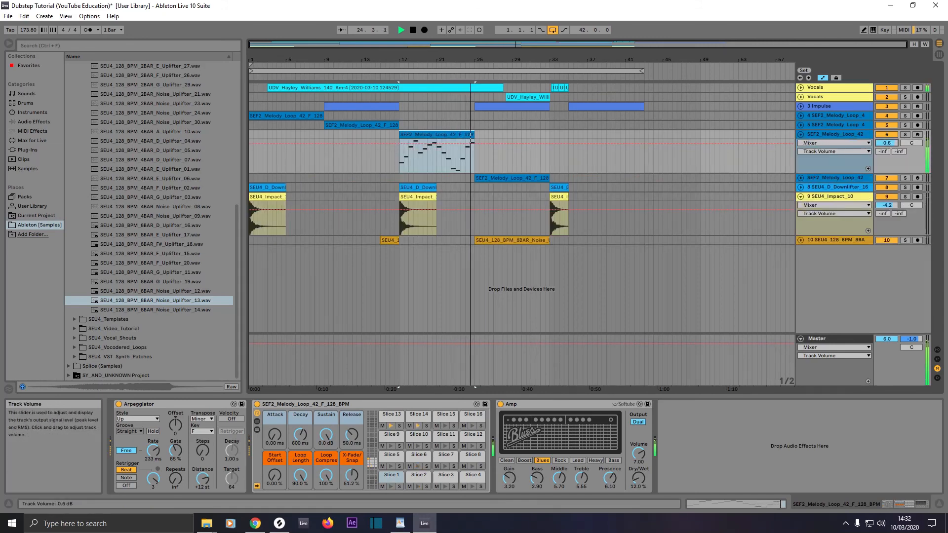
click(800, 134)
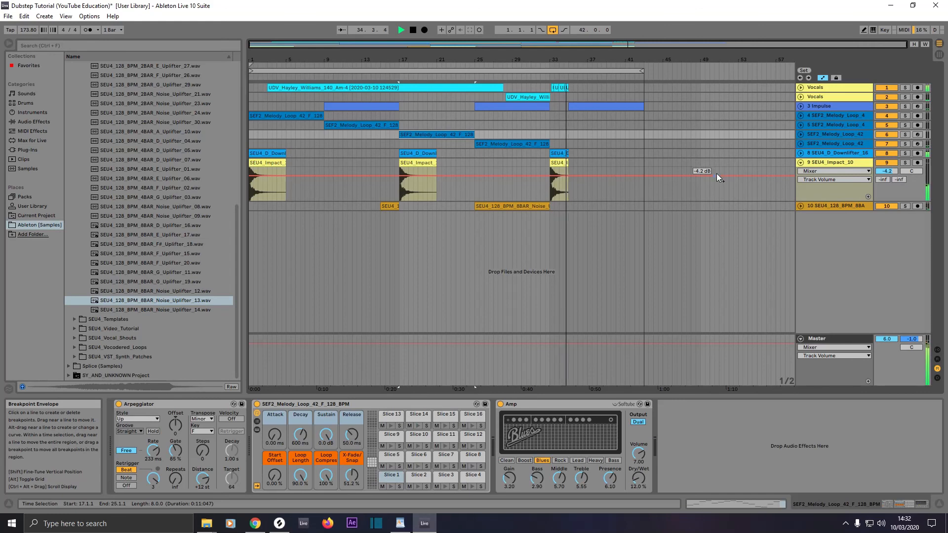
key(space)
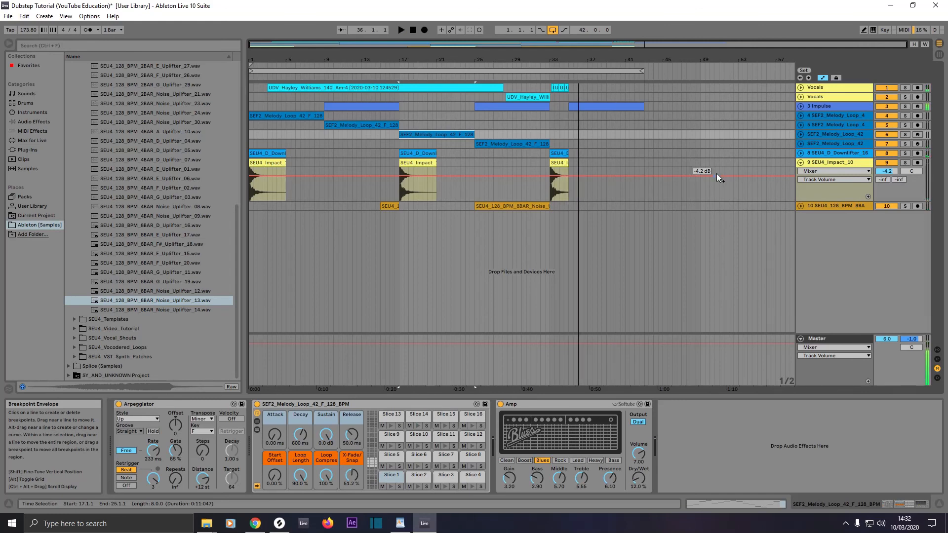